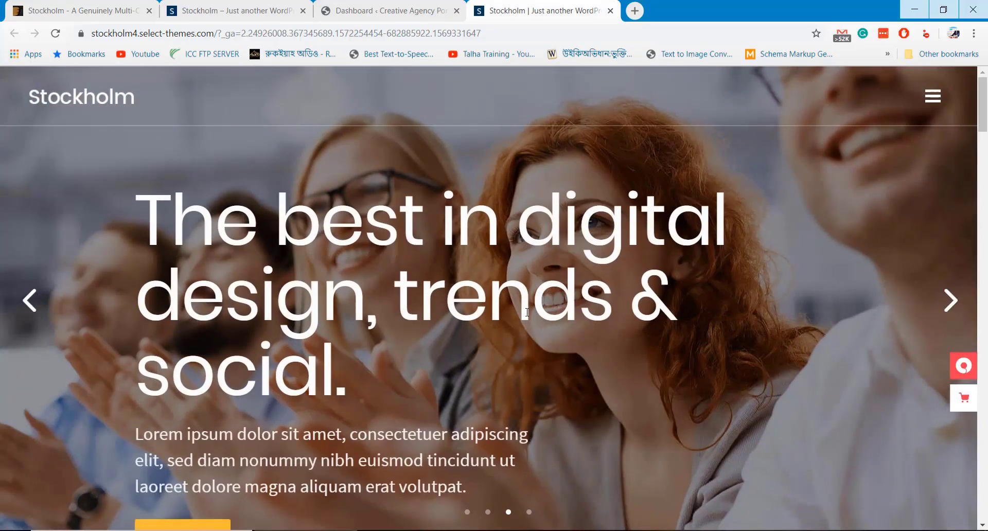
Look through the Stockholm demo homepage from the hero slider down to the footer.
scroll(526, 312, down, 4)
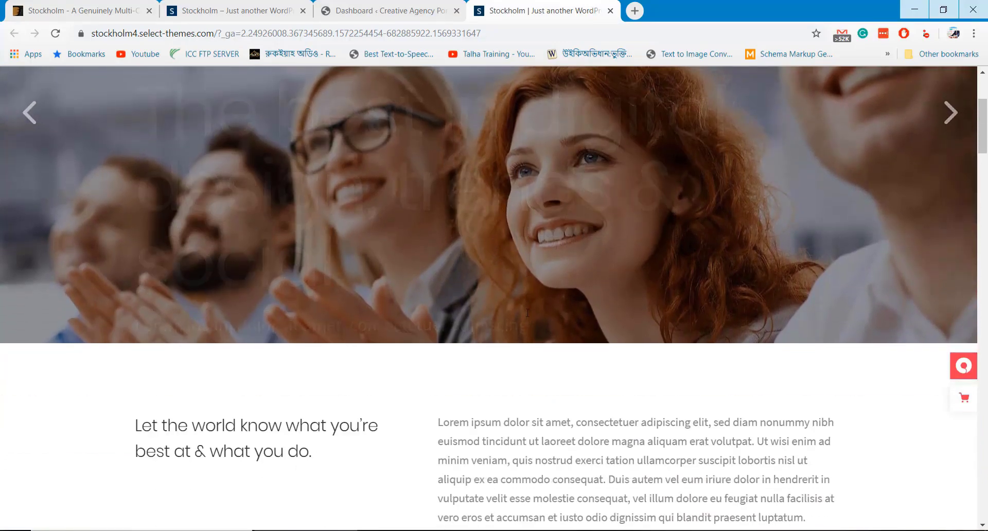
scroll(526, 311, down, 3)
scroll(526, 311, down, 3)
scroll(526, 314, up, 1)
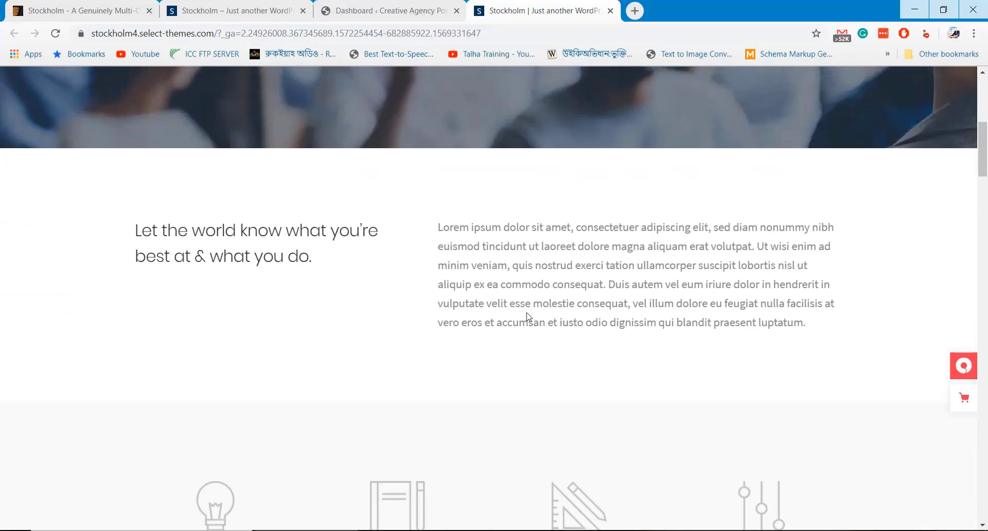
scroll(526, 316, down, 5)
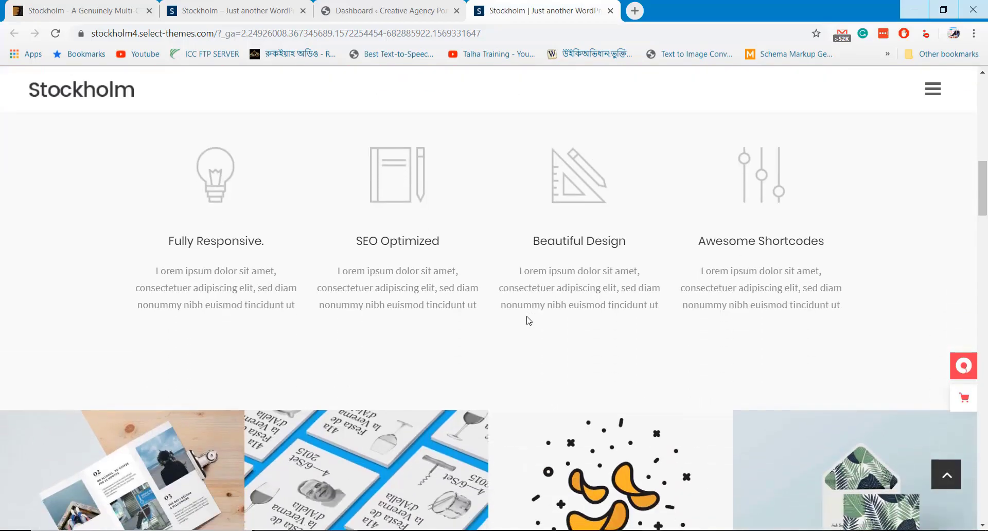
scroll(526, 320, down, 5)
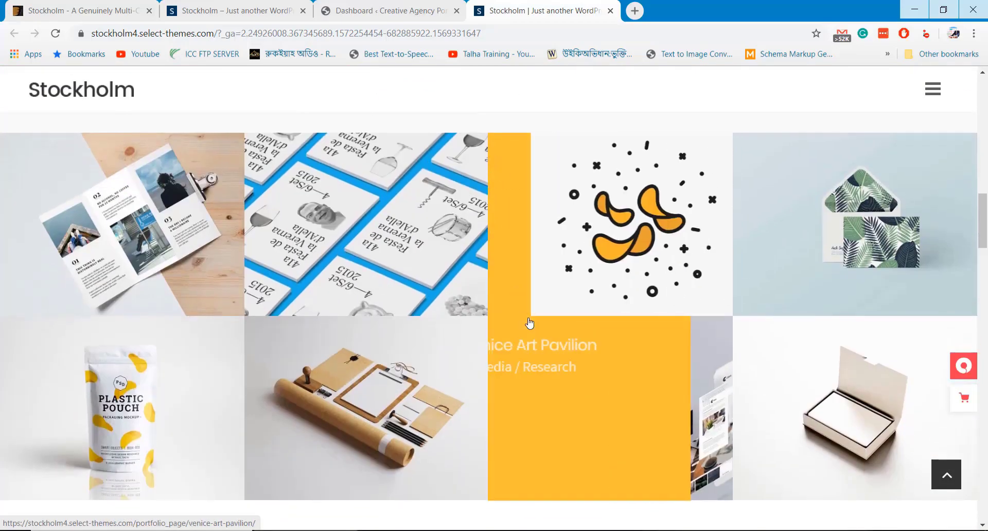
scroll(528, 322, down, 10)
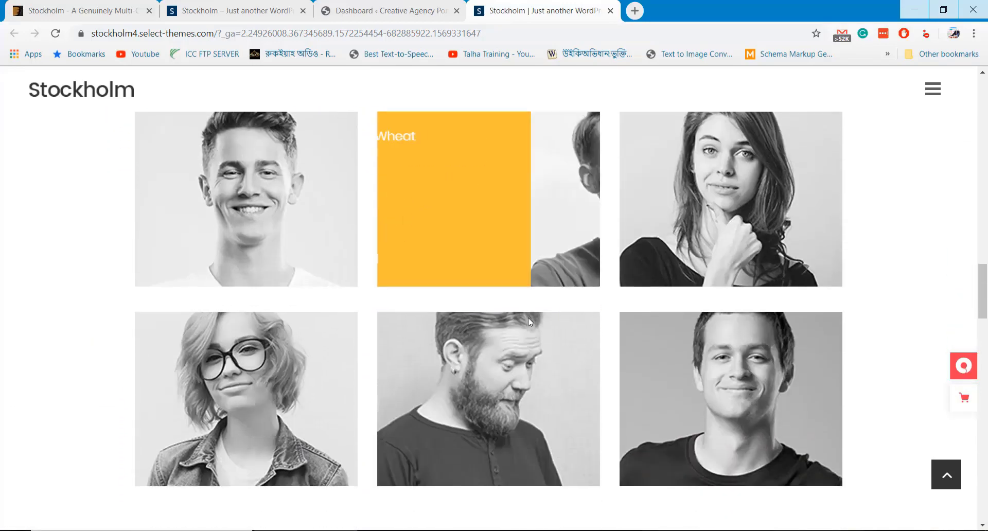
scroll(528, 317, down, 9)
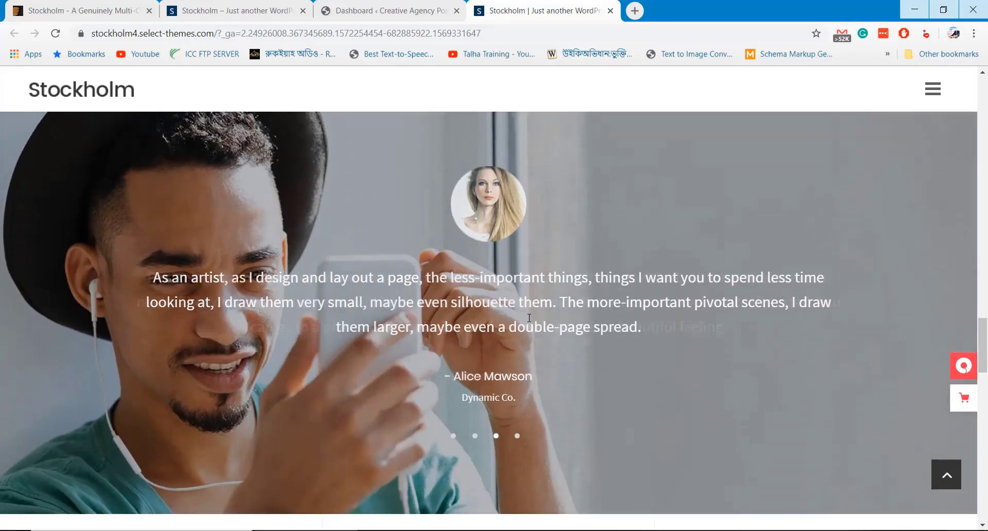
scroll(528, 317, down, 10)
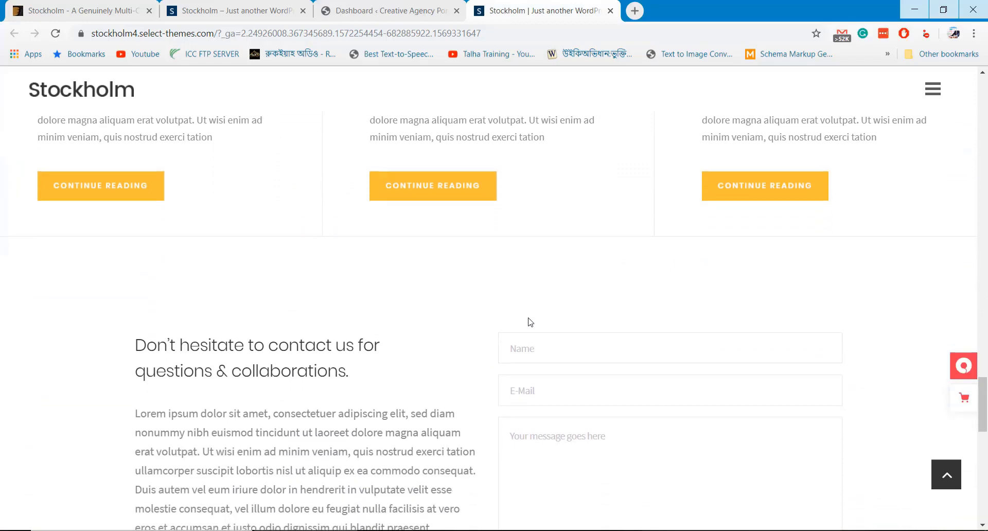
scroll(530, 322, down, 12)
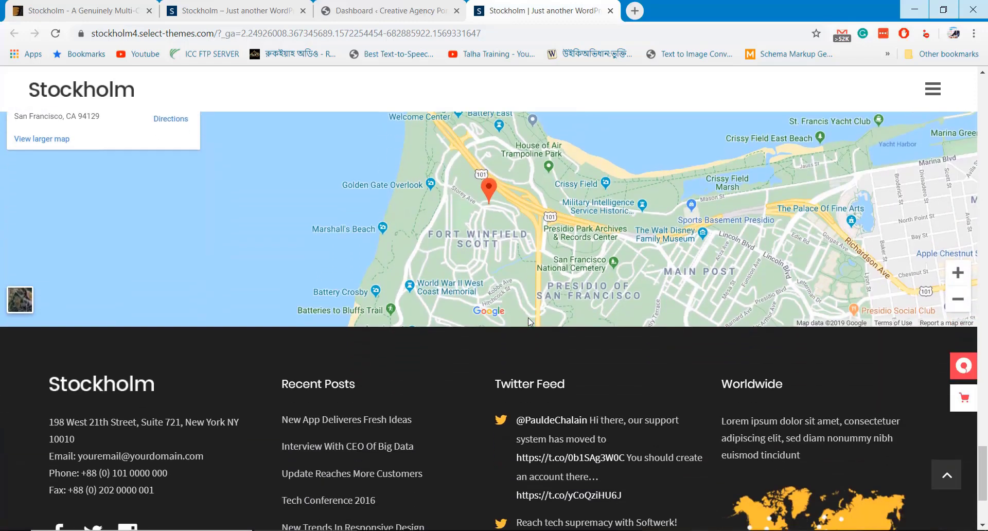
scroll(529, 322, down, 3)
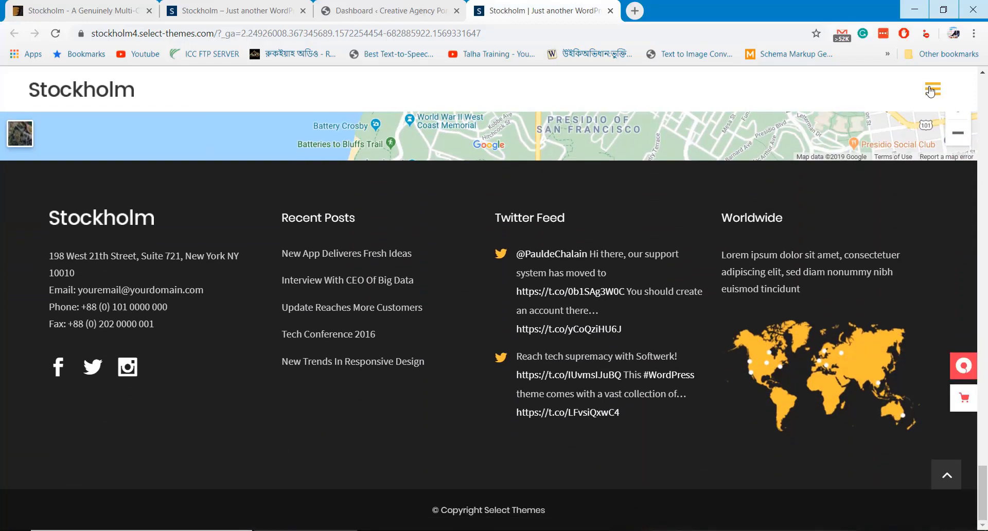
Open the demo site's About page and look through its content down to the footer.
click(931, 90)
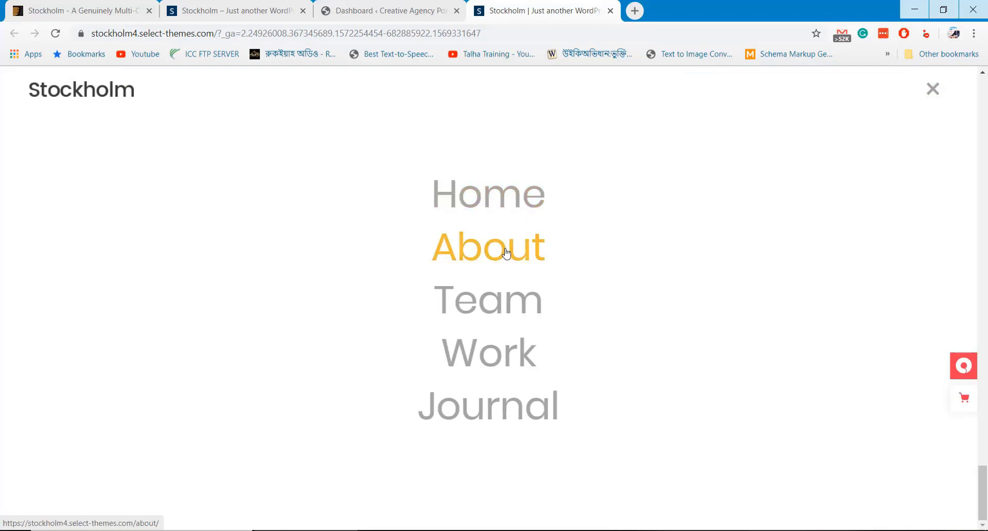
click(507, 253)
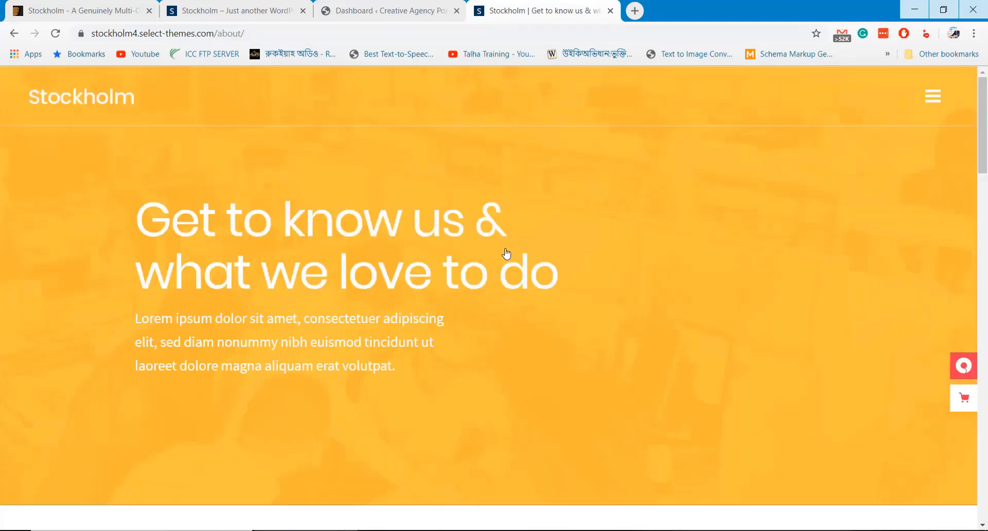
scroll(471, 277, down, 10)
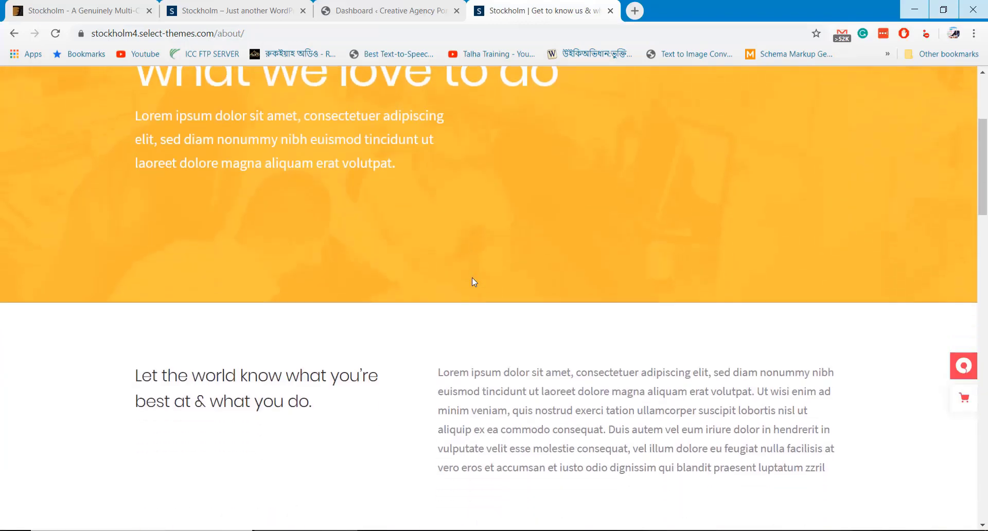
scroll(473, 281, down, 10)
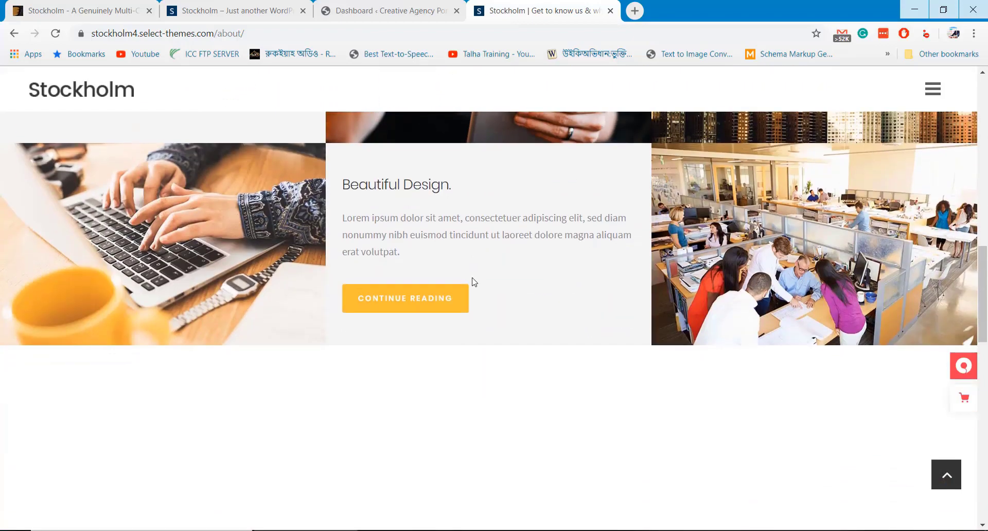
scroll(472, 284, down, 10)
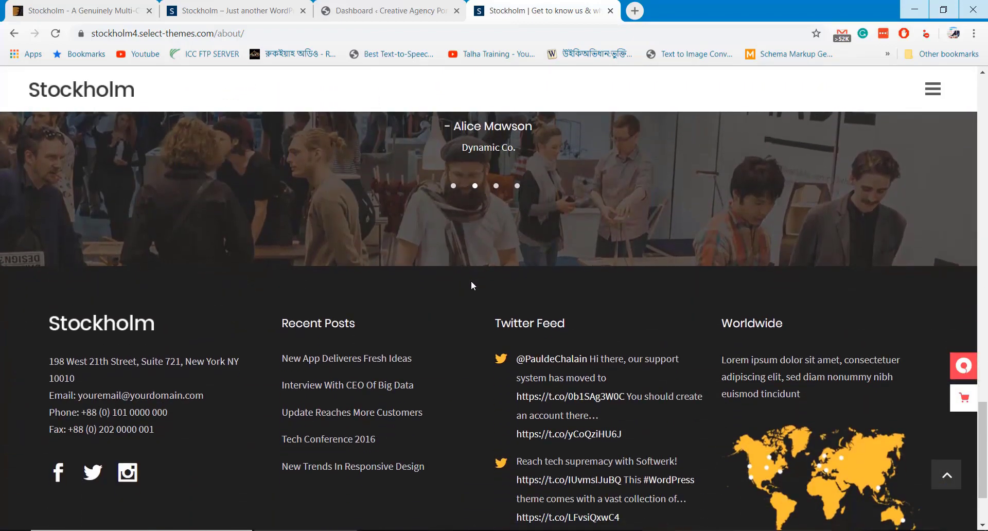
Open the theme upload form in the Creative Agency Portfolio Website's WordPress admin.
click(369, 15)
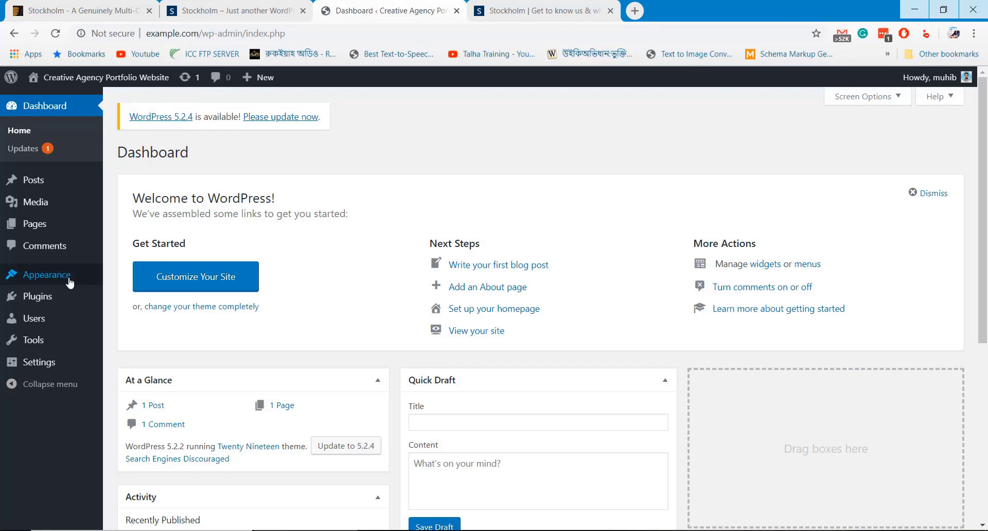
mouse_move(72, 281)
click(126, 279)
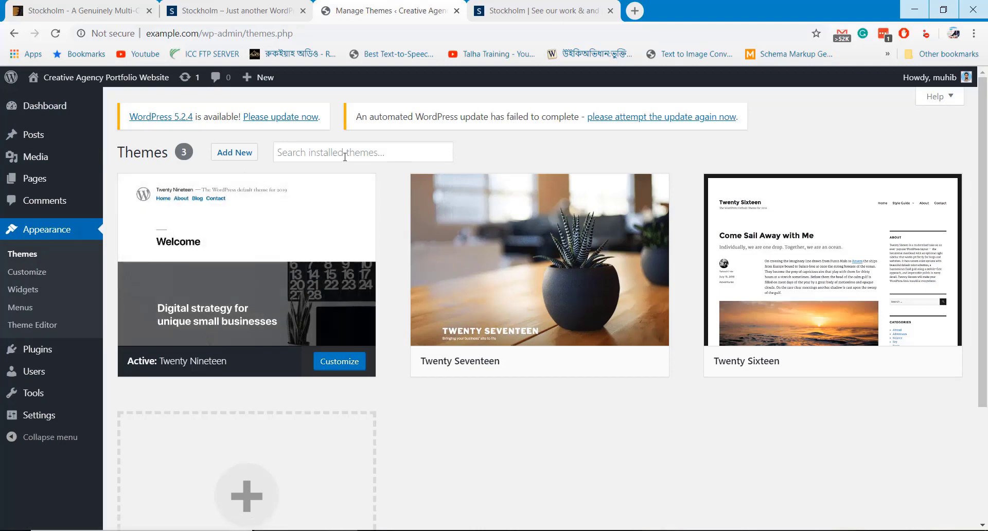
click(234, 152)
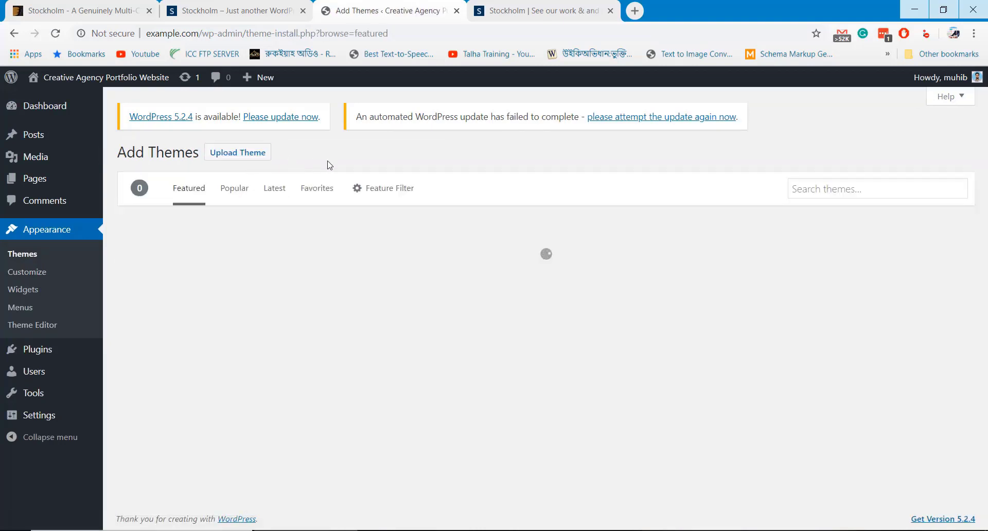
click(247, 157)
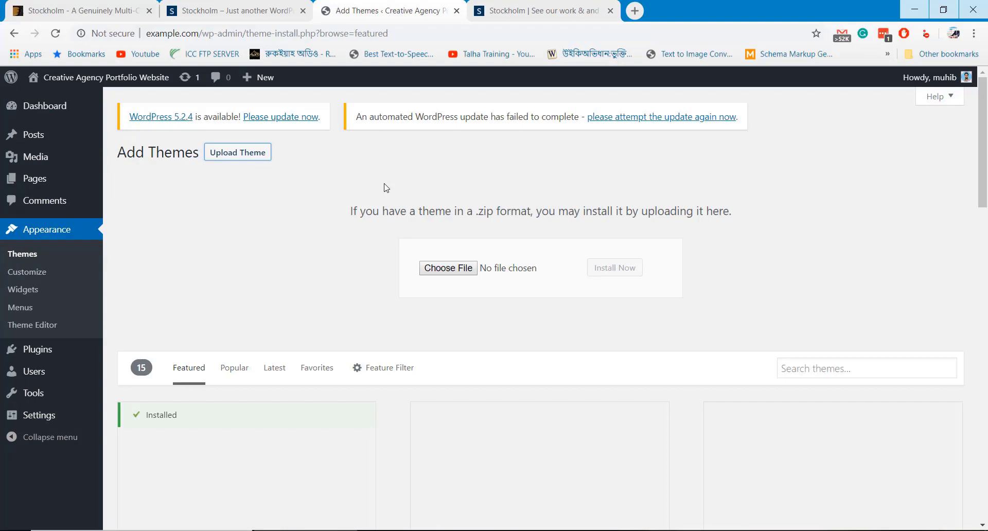
Upload stockholm.zip from the Stockholm Main Files folder, install the theme and activate it.
click(448, 268)
click(199, 149)
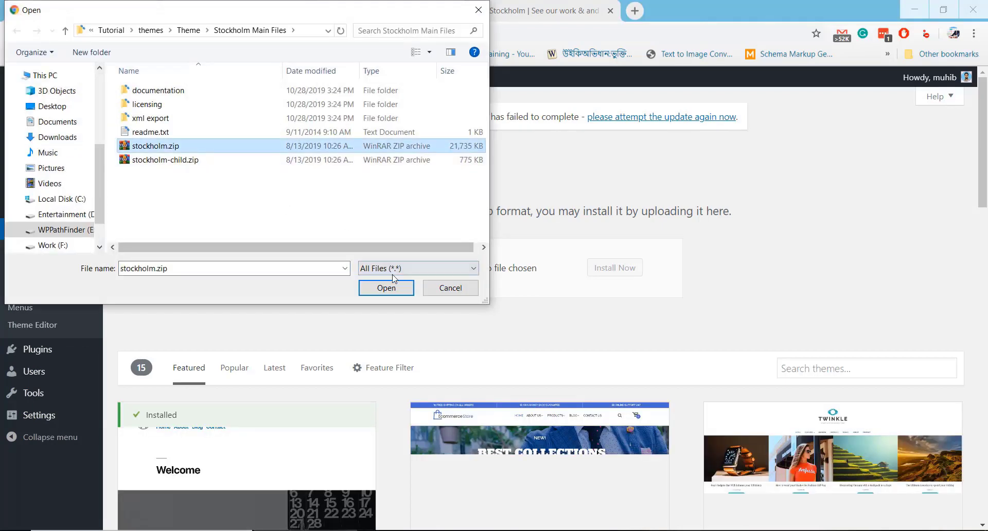
click(384, 284)
click(607, 270)
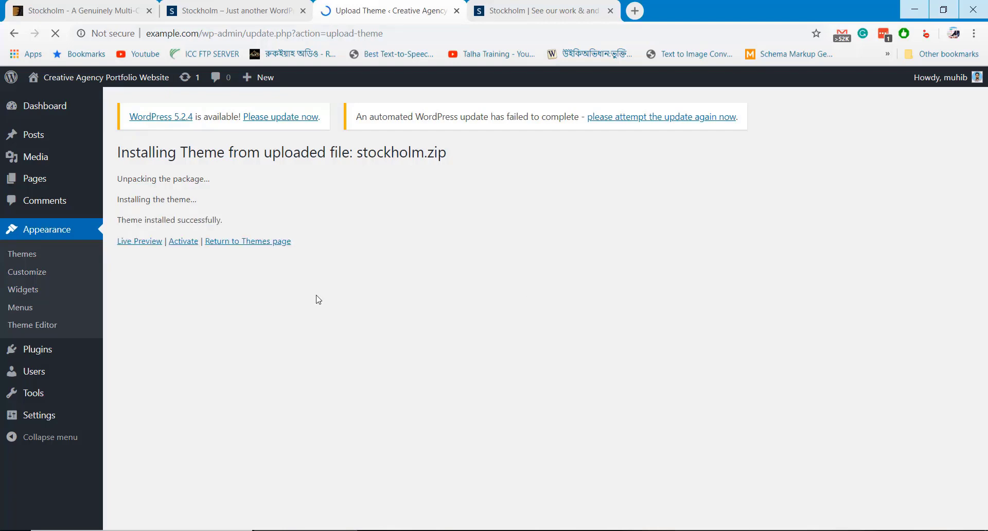
click(184, 241)
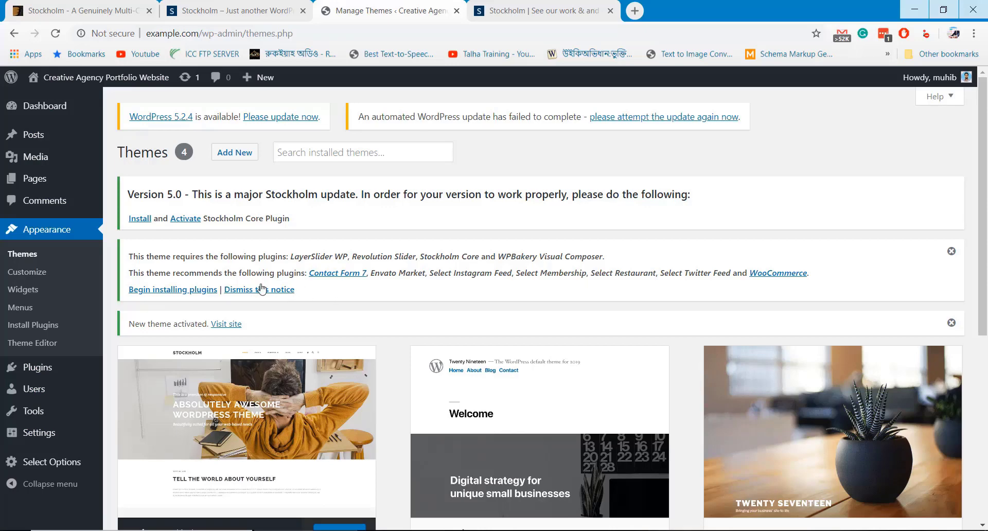
Bulk install all the plugins that the Stockholm theme requires and recommends.
click(169, 292)
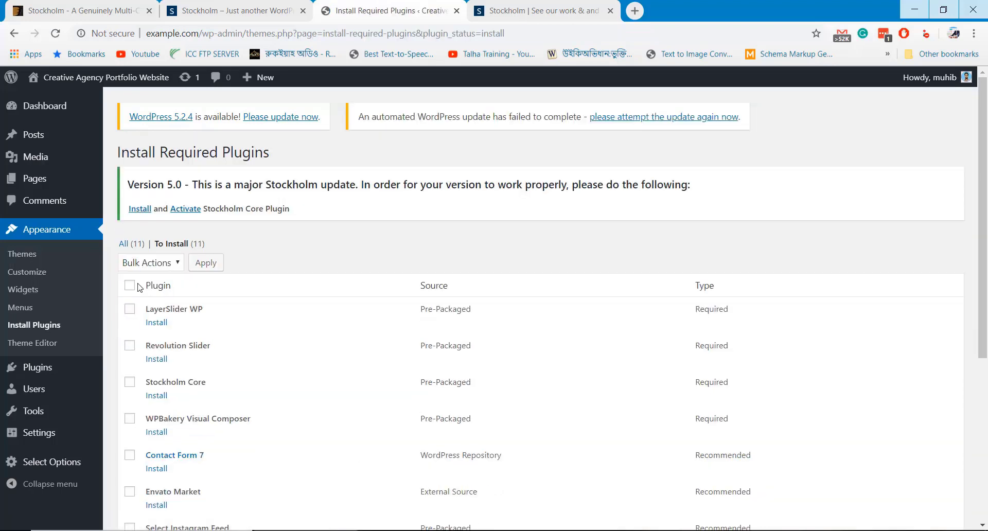
click(129, 285)
click(132, 263)
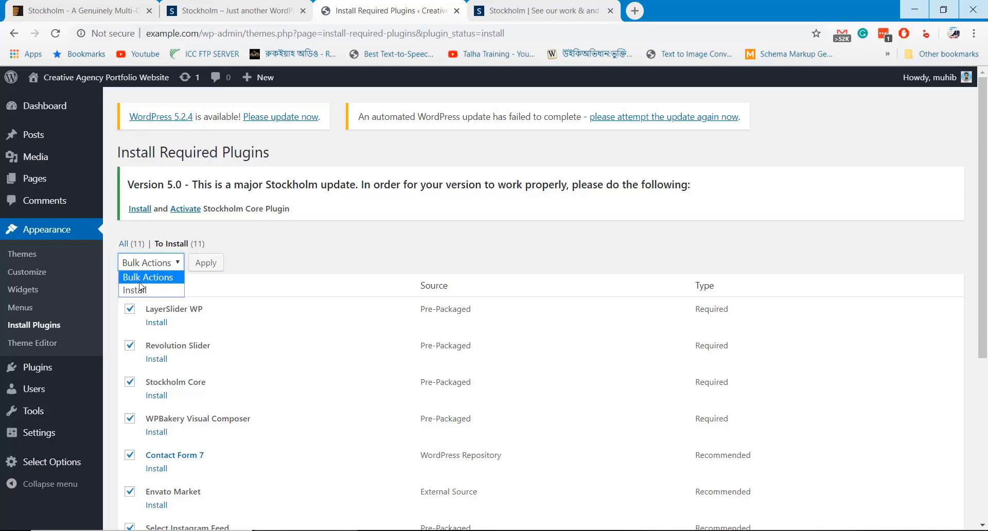
click(139, 290)
click(205, 263)
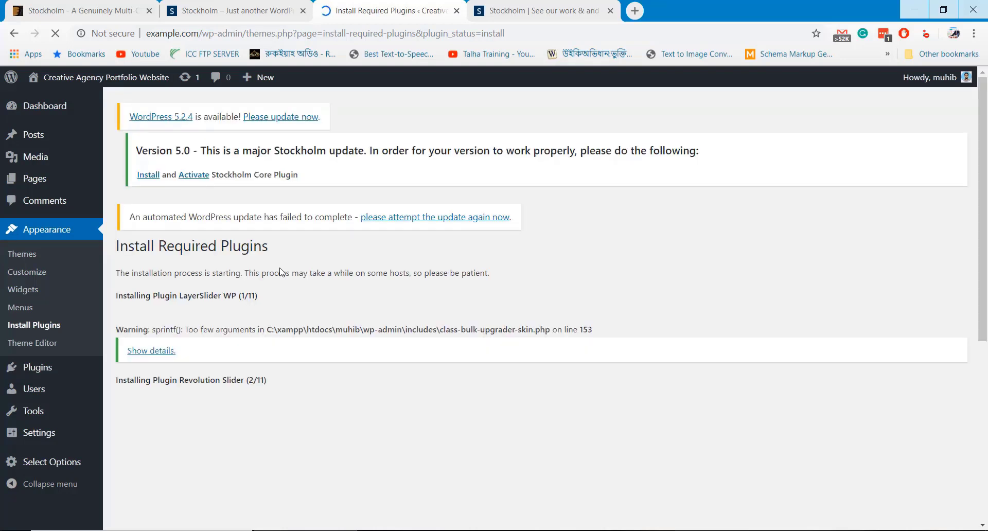
scroll(568, 297, down, 15)
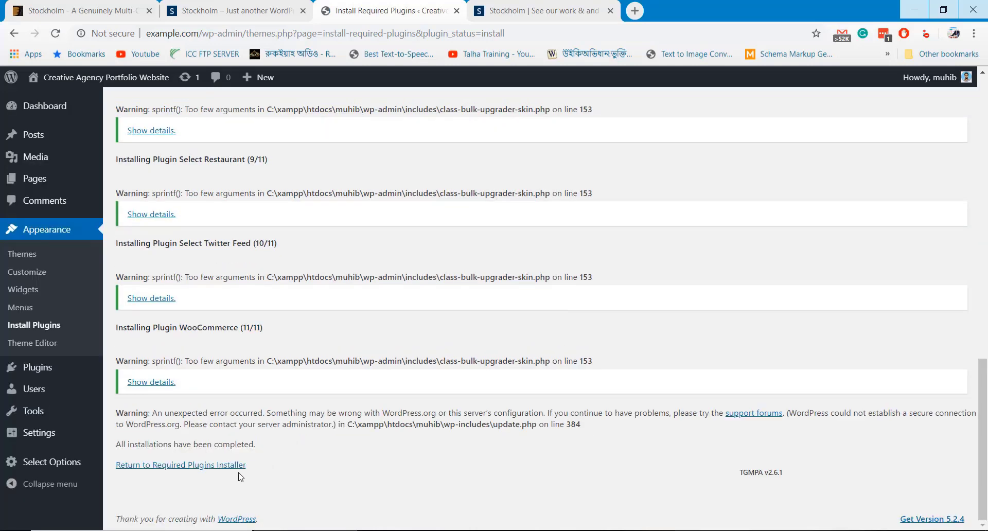
Return to the required plugins installer and bulk activate all the installed plugins.
click(232, 465)
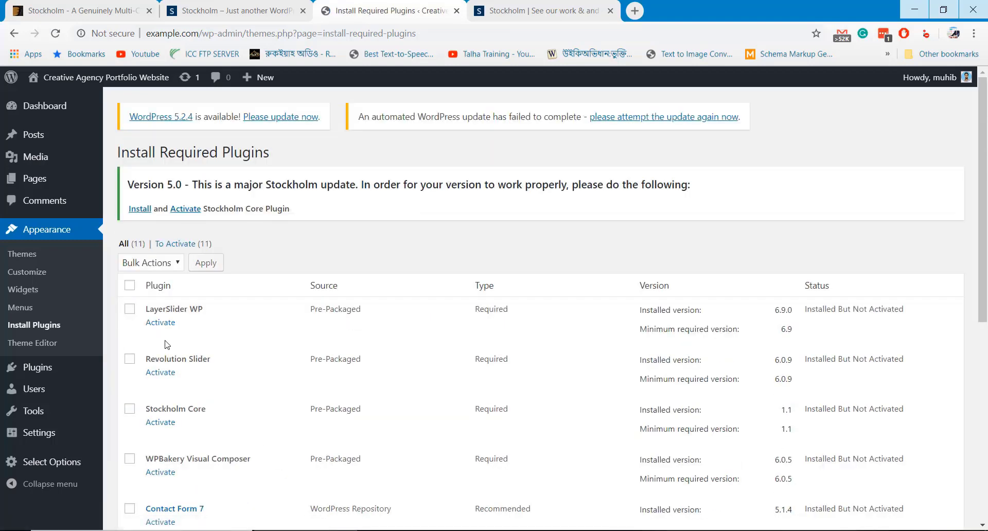
click(130, 285)
click(148, 263)
click(153, 316)
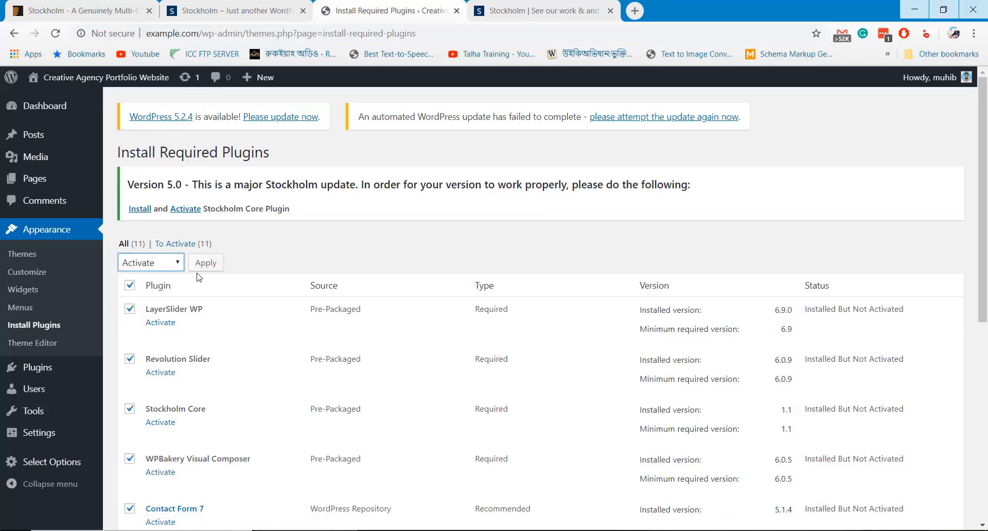
click(204, 263)
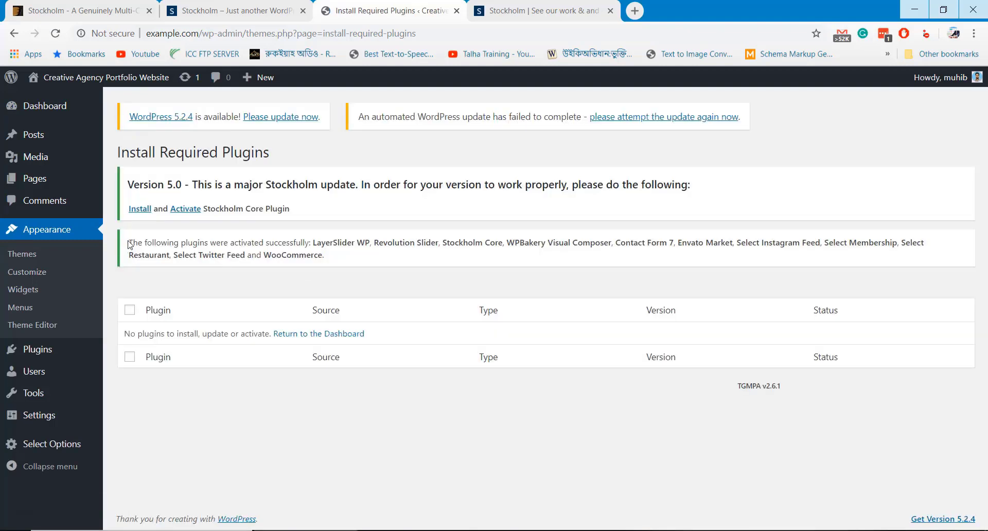
drag(130, 244, 315, 238)
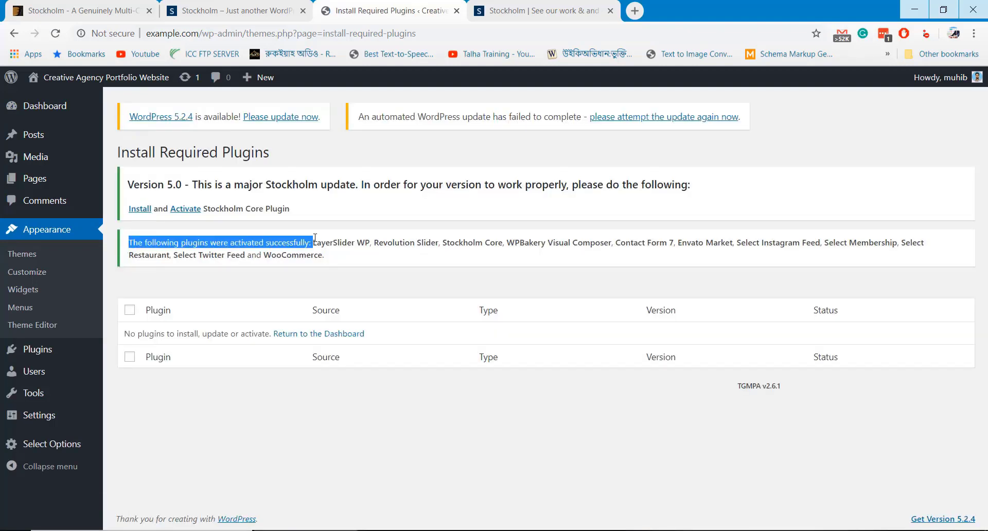
click(480, 291)
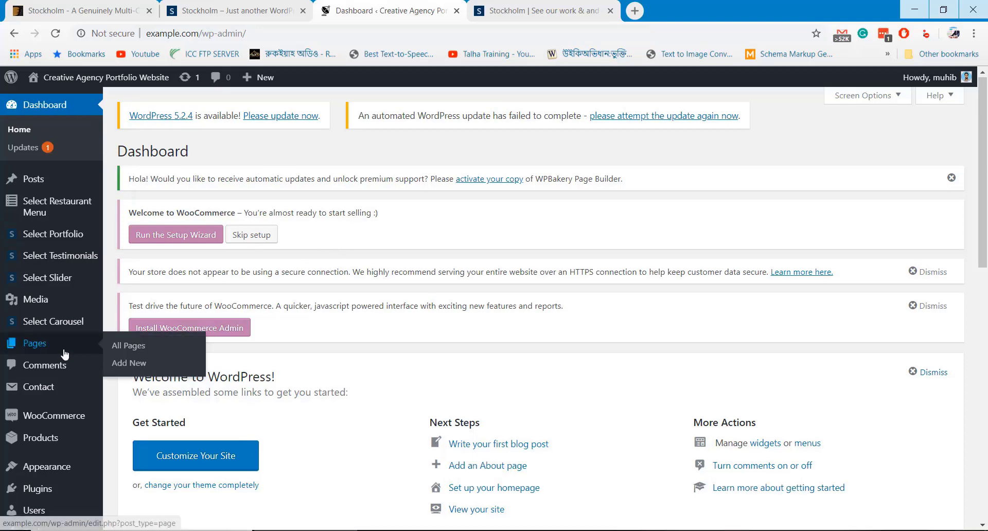
Open the Select Import page for Stockholm's one-click demo import.
scroll(57, 350, down, 3)
mouse_move(63, 355)
scroll(63, 354, down, 3)
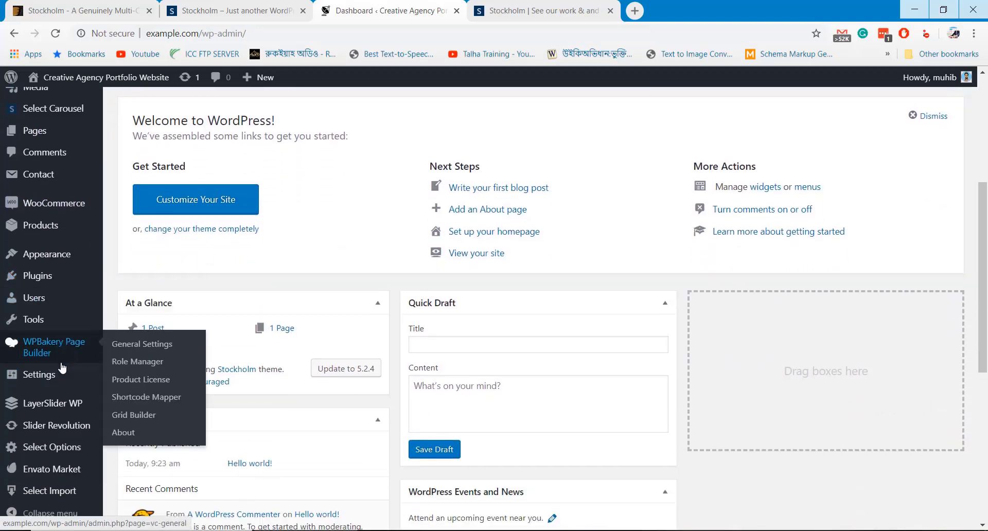
click(51, 491)
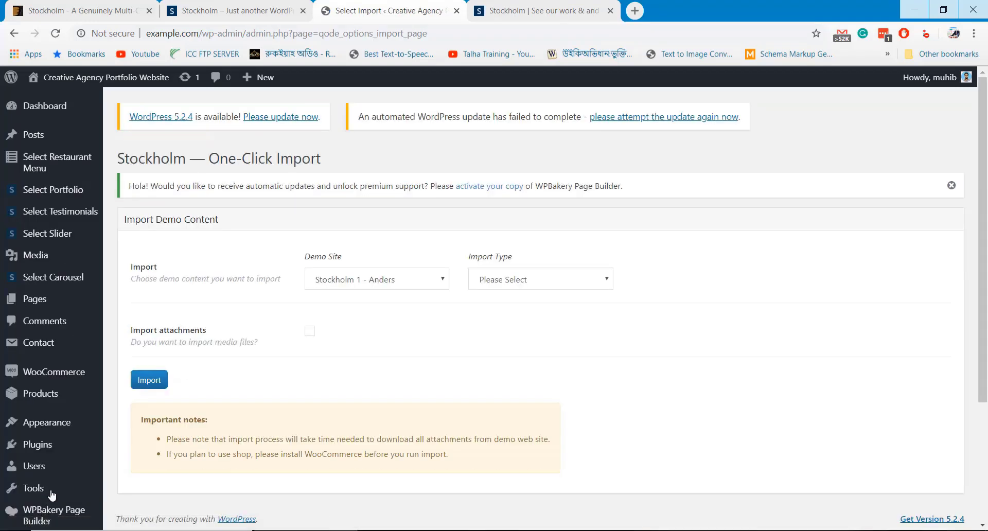
Examine the demo layouts on the Stockholm landing page to identify the demo site to import.
click(213, 3)
scroll(441, 269, up, 5)
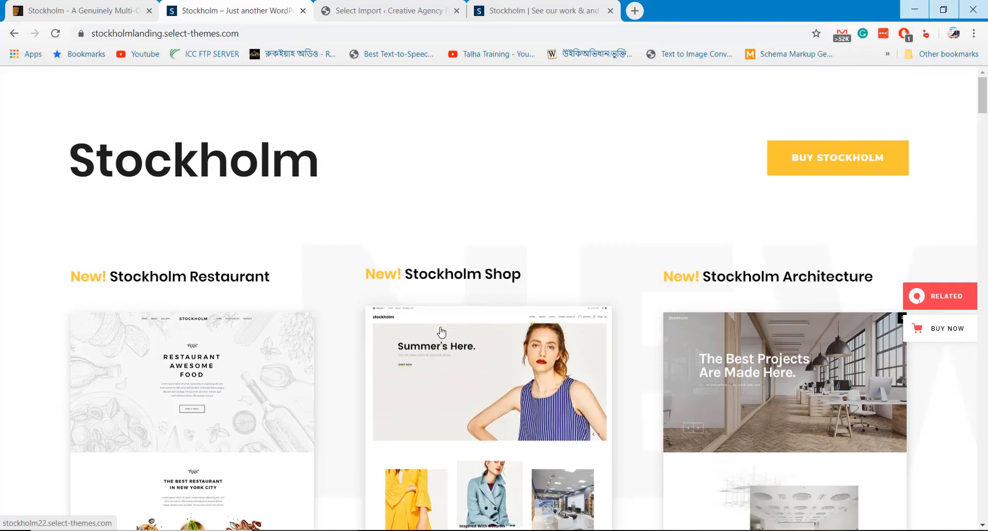
scroll(444, 333, down, 7)
scroll(443, 333, down, 15)
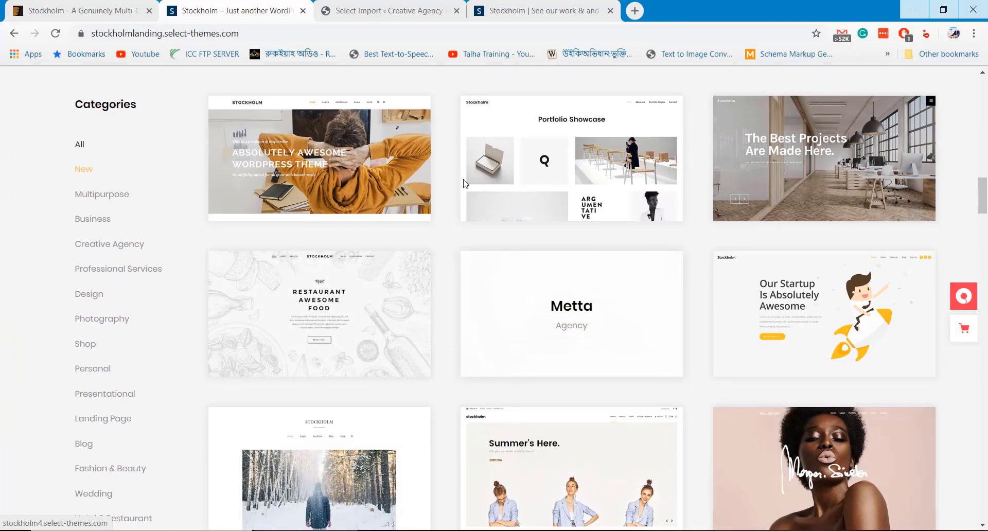
On the Select Import page, choose New Demo 4 - Metta as the demo site and All as the import type.
click(383, 10)
click(389, 282)
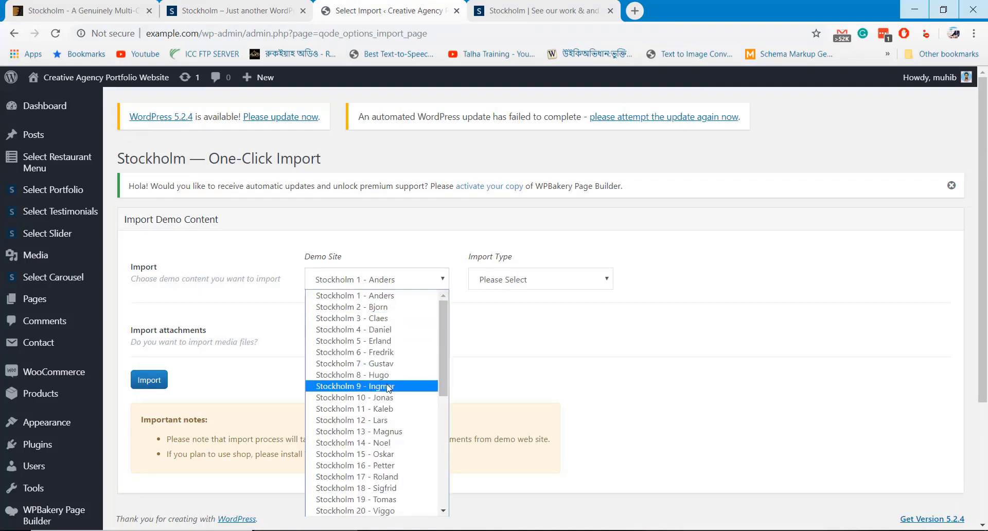
scroll(389, 397, down, 3)
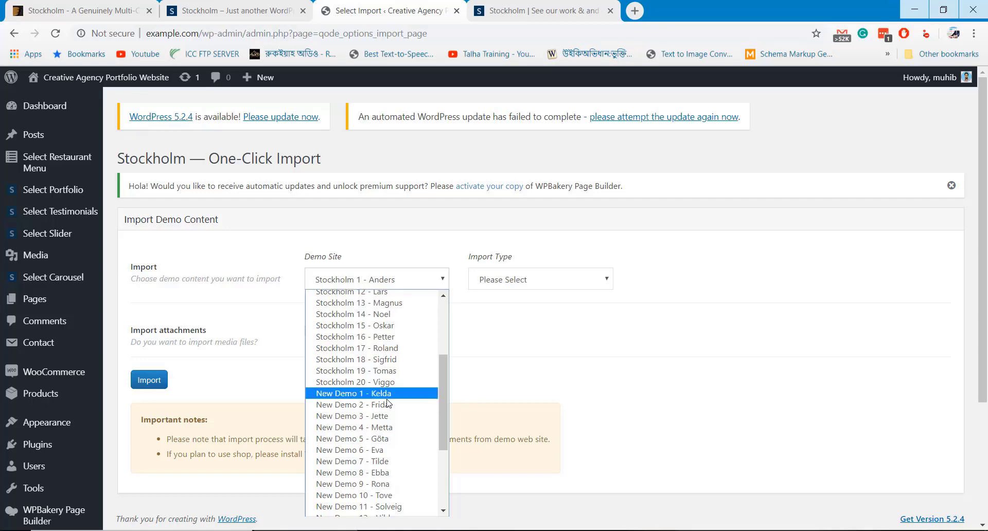
click(386, 430)
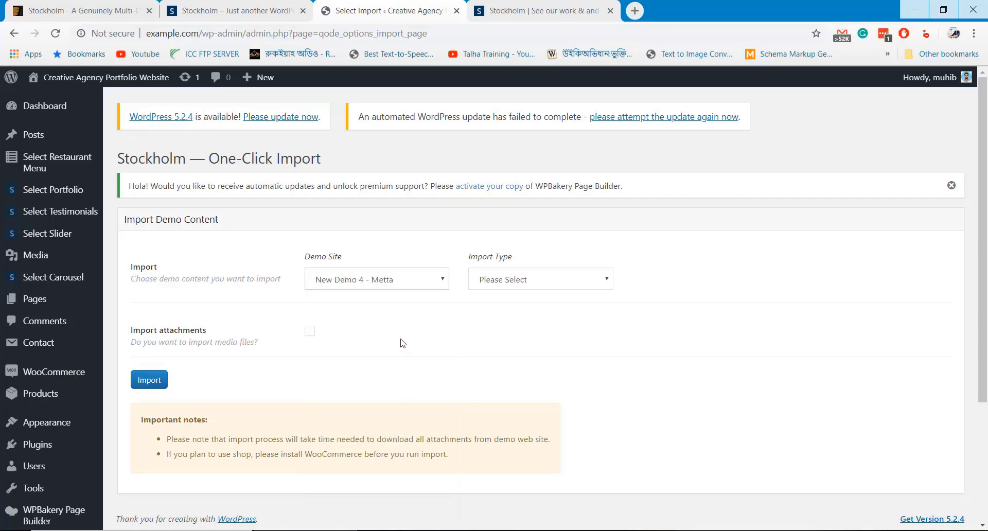
click(497, 286)
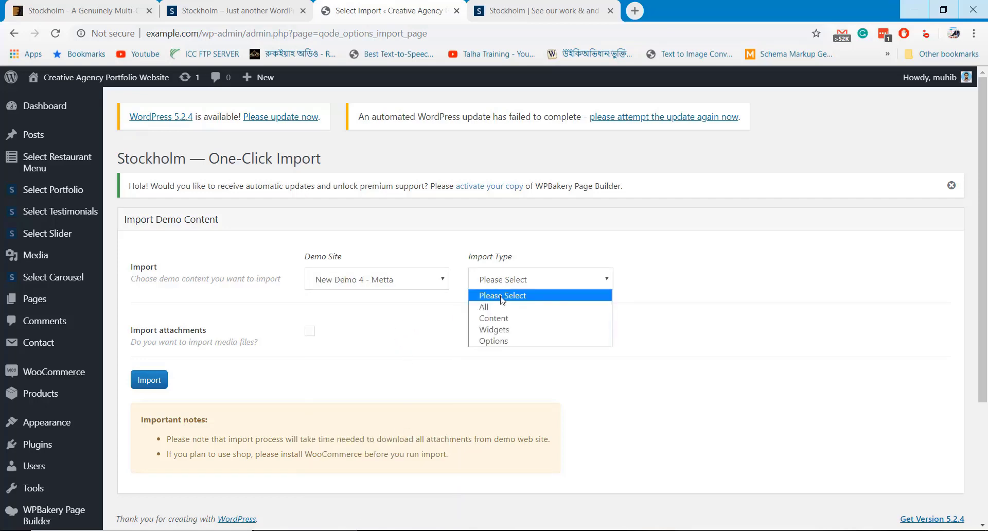
click(500, 307)
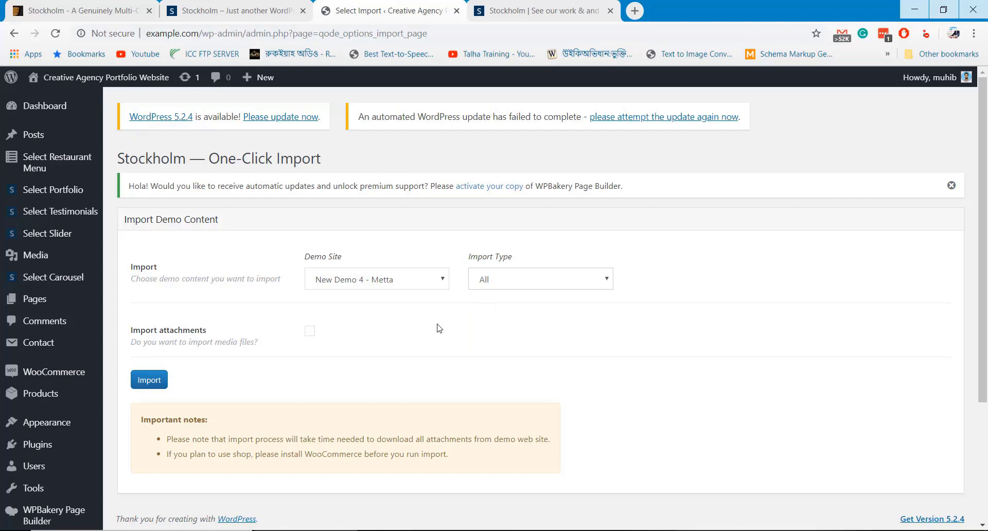
Include the media attachments and run the demo import, confirming the request.
click(310, 331)
click(161, 384)
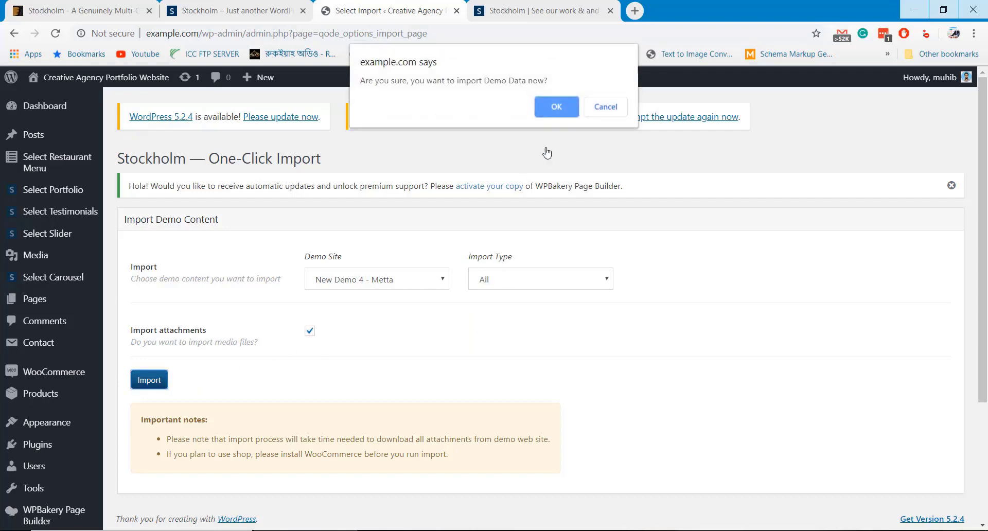
click(548, 106)
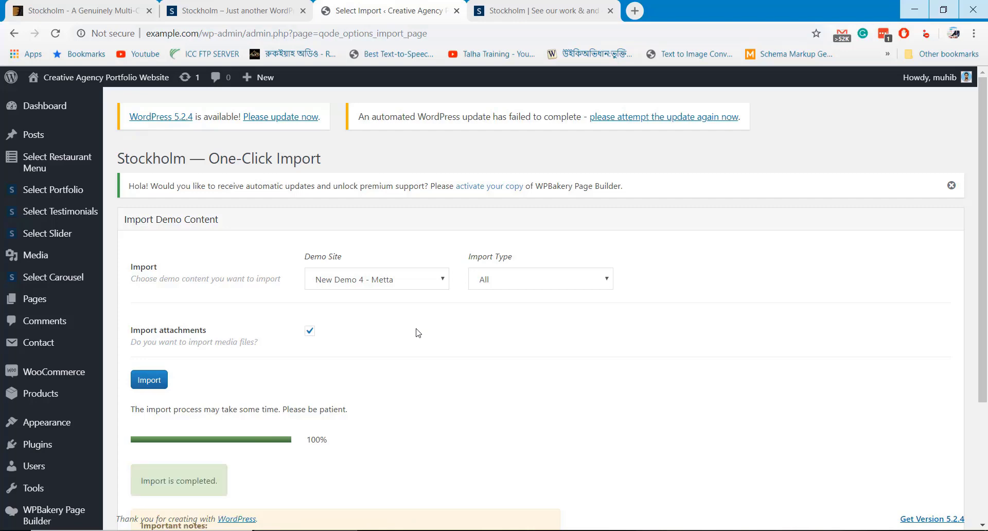
Visit the site's front end and check its home page down to the footer.
click(77, 78)
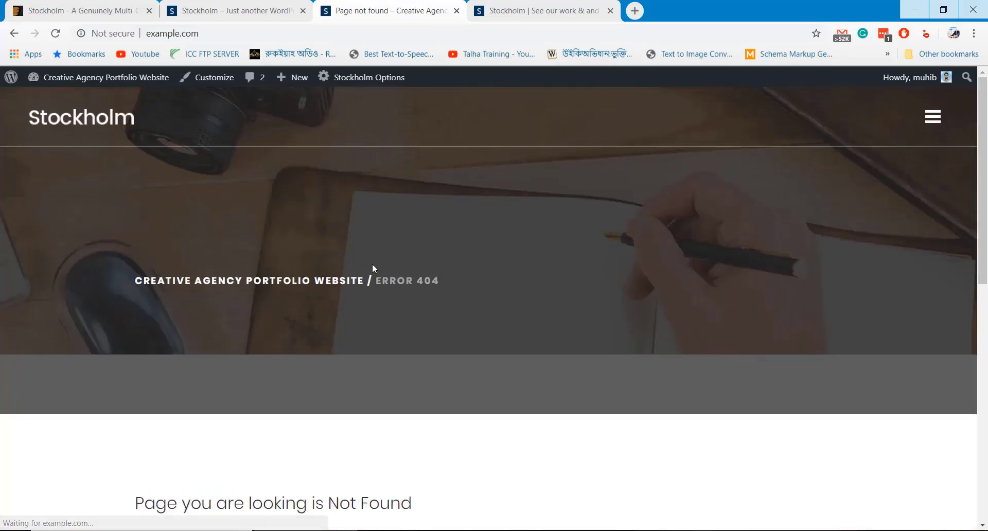
scroll(378, 280, down, 3)
scroll(380, 285, down, 5)
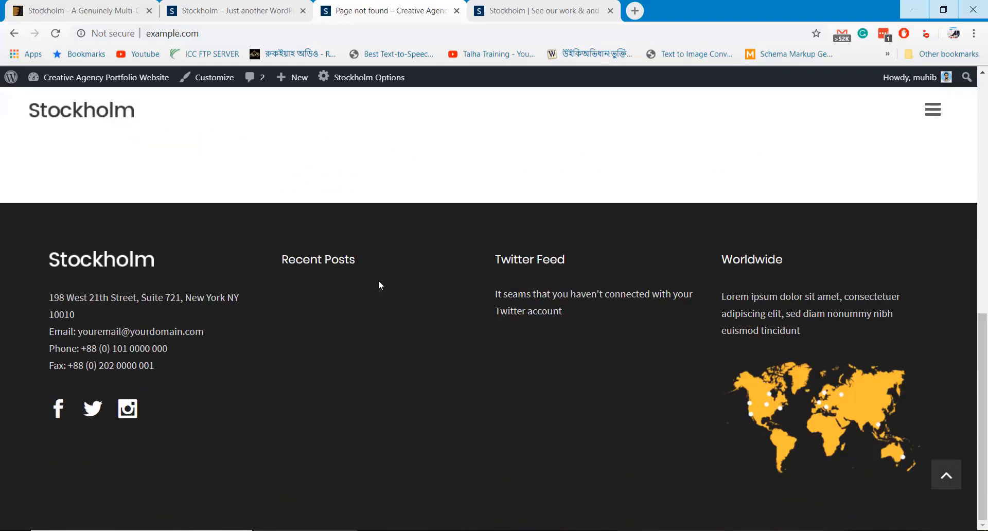
Return to the WordPress dashboard and open the Reading Settings.
mouse_move(77, 77)
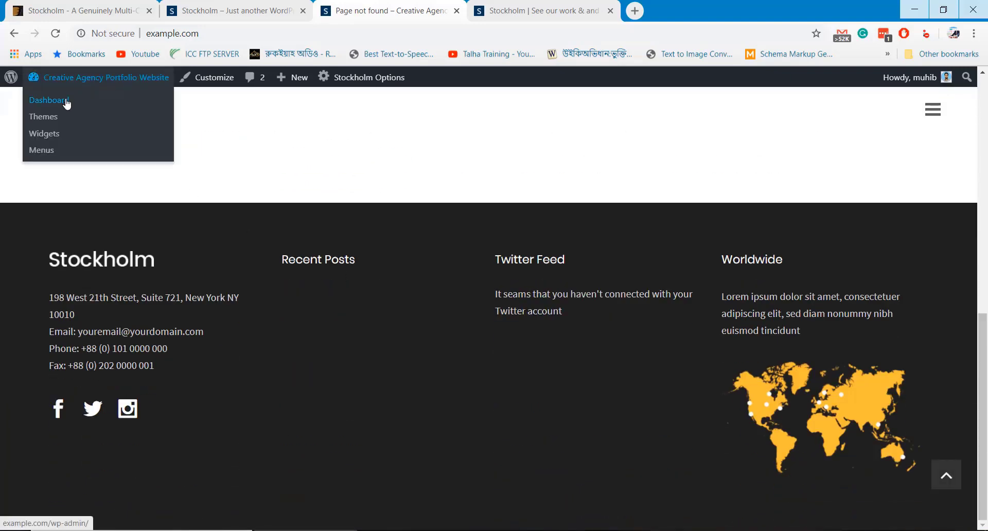
click(67, 102)
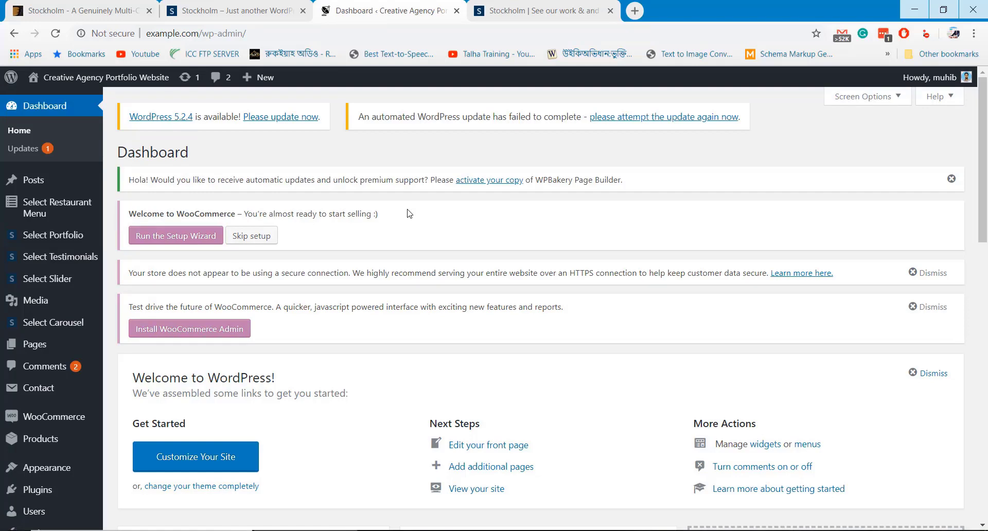
scroll(311, 262, down, 3)
mouse_move(91, 436)
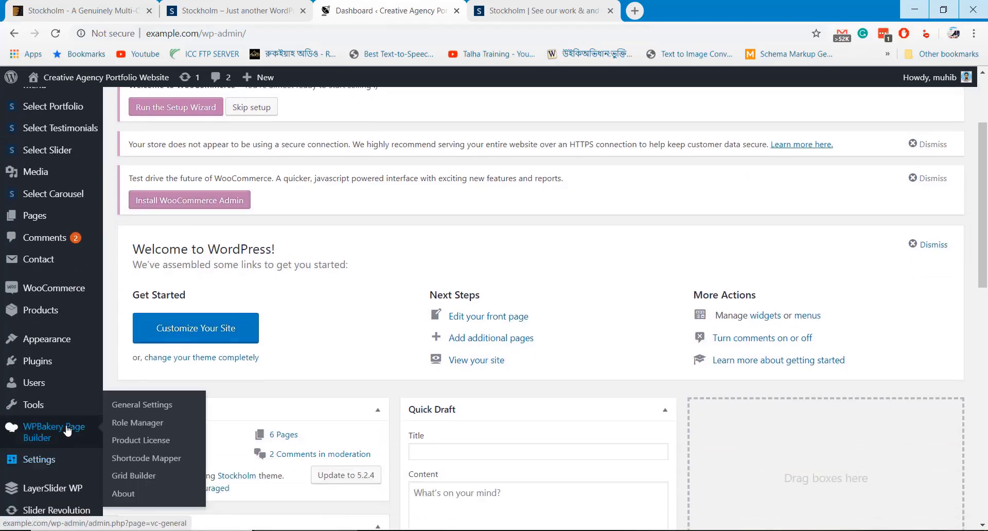
mouse_move(56, 348)
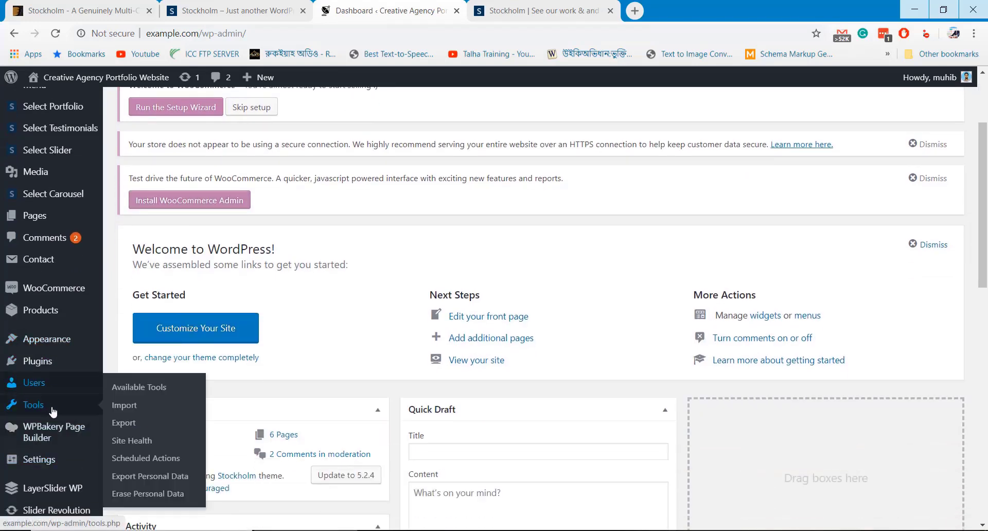
scroll(51, 412, down, 1)
mouse_move(89, 399)
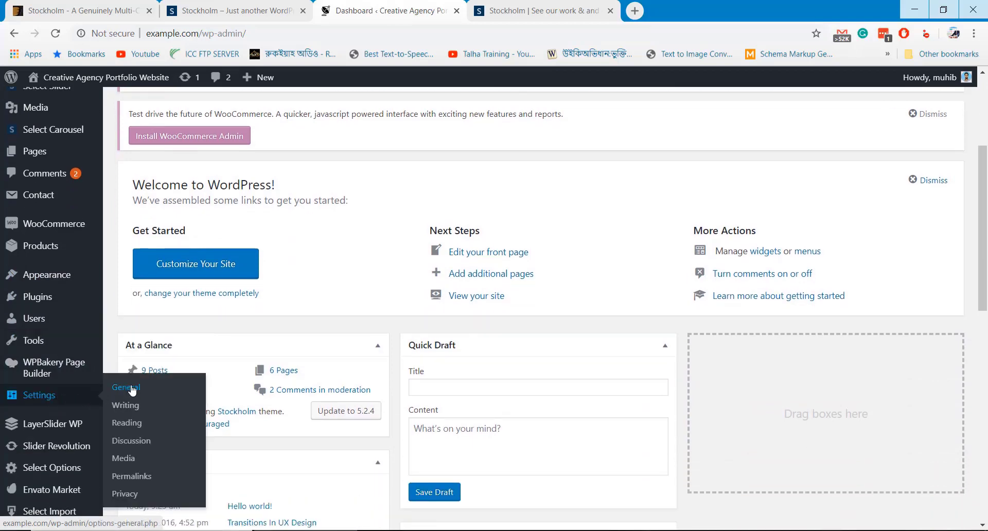
click(129, 424)
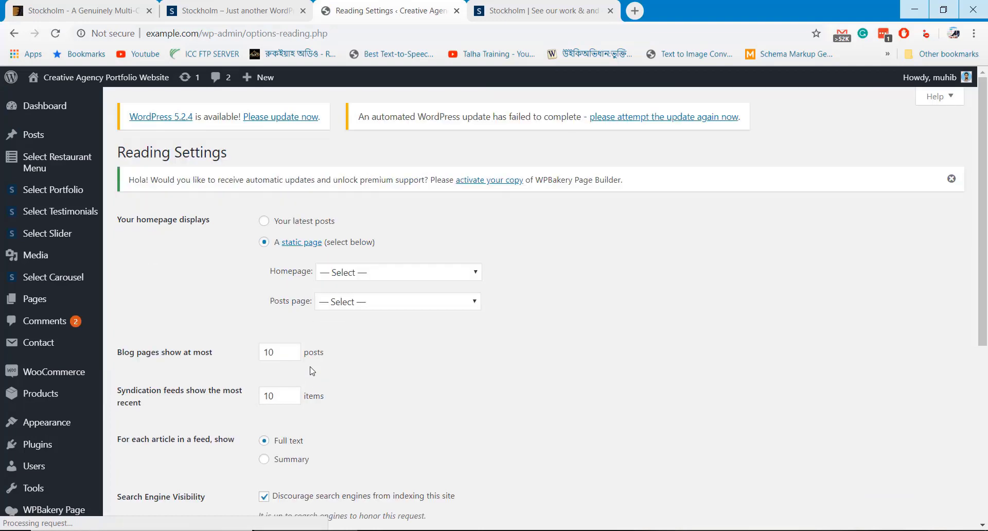
Set Home Main as the static homepage and save the reading settings.
click(360, 277)
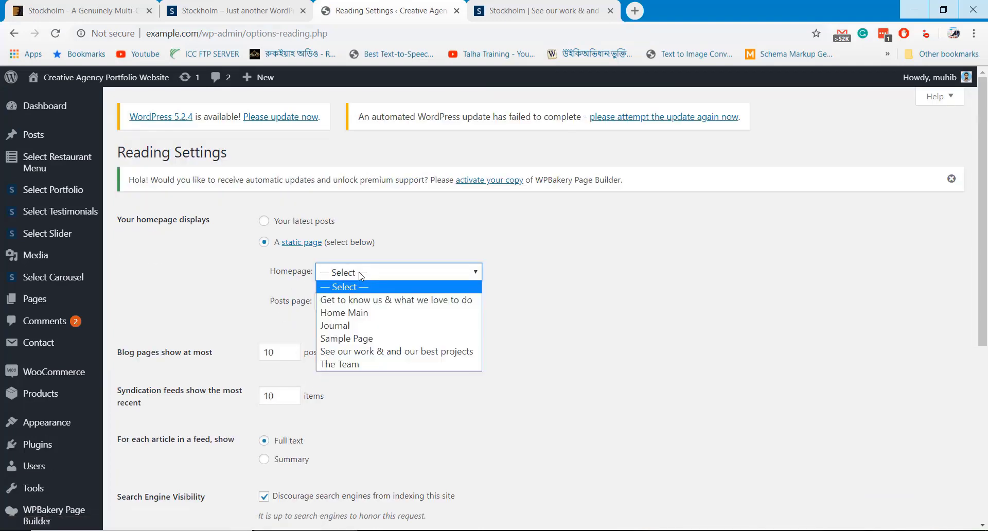
click(361, 312)
scroll(403, 347, down, 3)
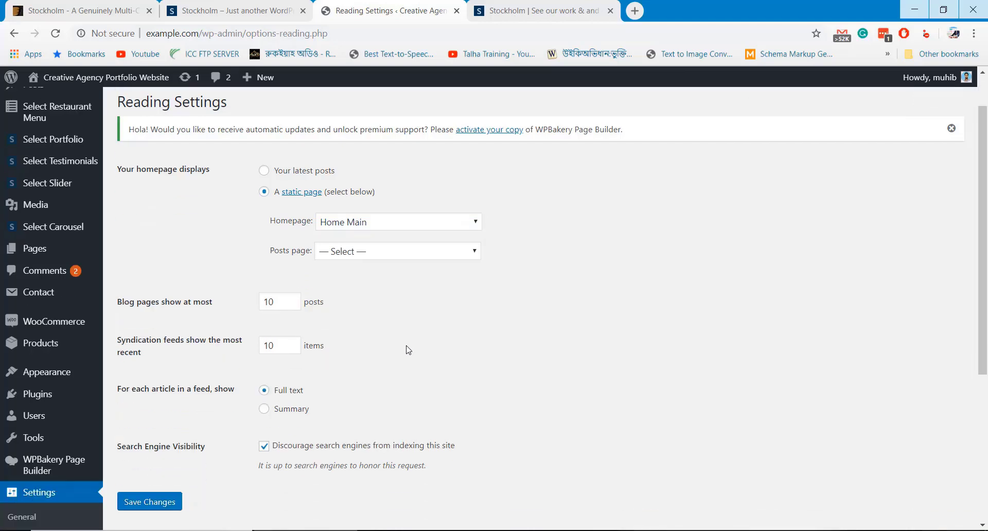
click(158, 366)
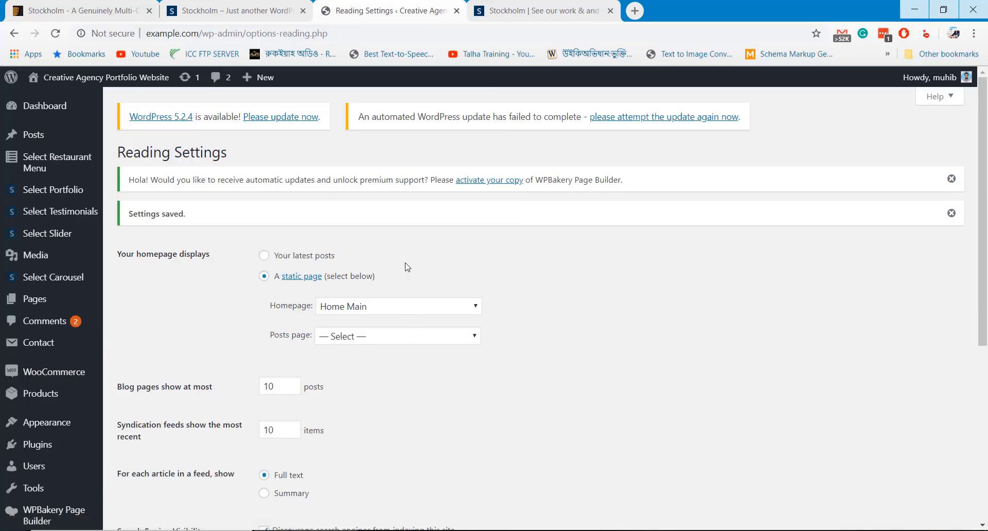
Examine the imported home page on the live site from the slider to the footer, and return to its beginning.
mouse_move(49, 99)
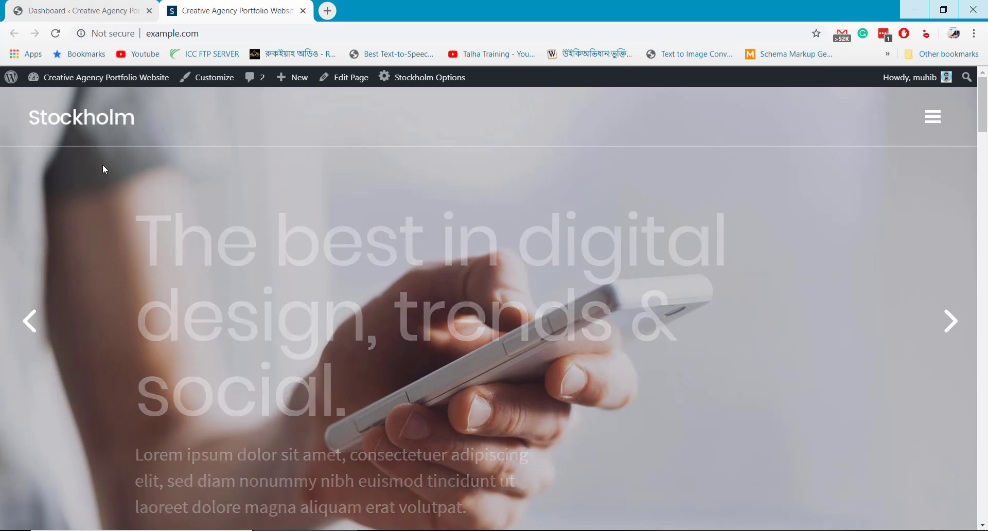
scroll(333, 247, down, 8)
scroll(336, 252, down, 10)
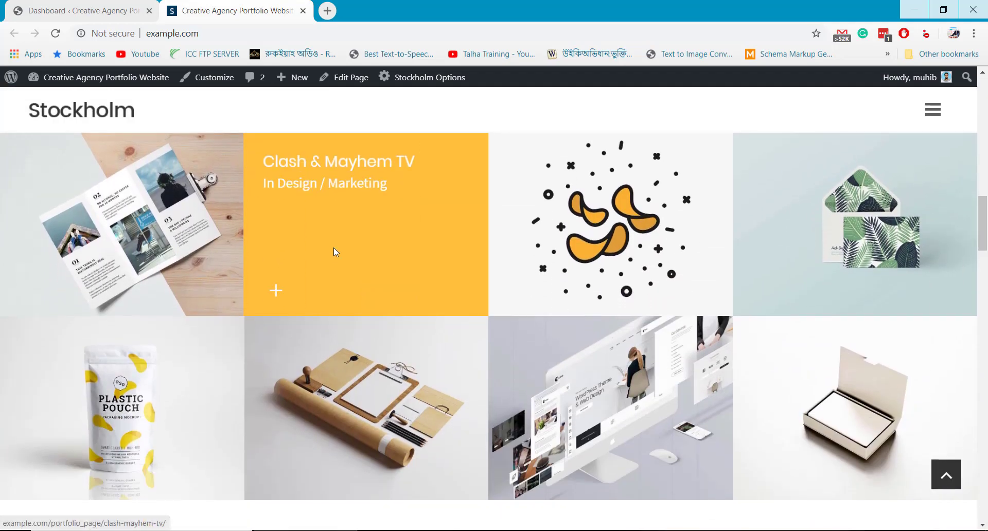
scroll(333, 248, down, 10)
scroll(335, 252, down, 12)
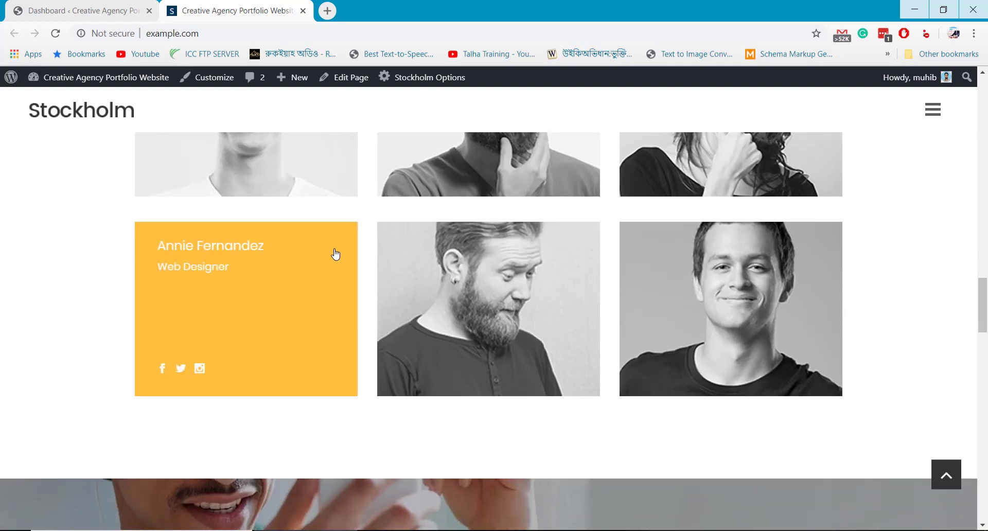
scroll(334, 256, down, 10)
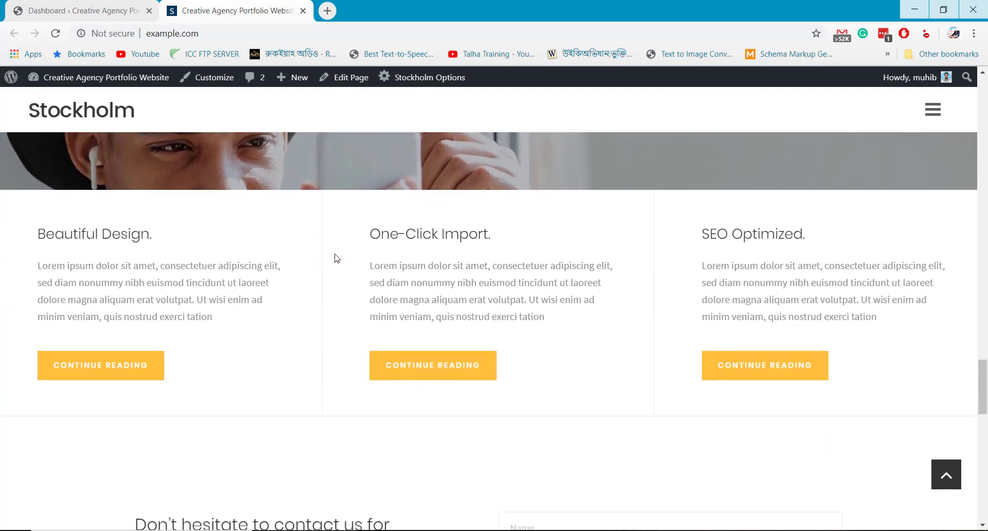
scroll(338, 262, down, 8)
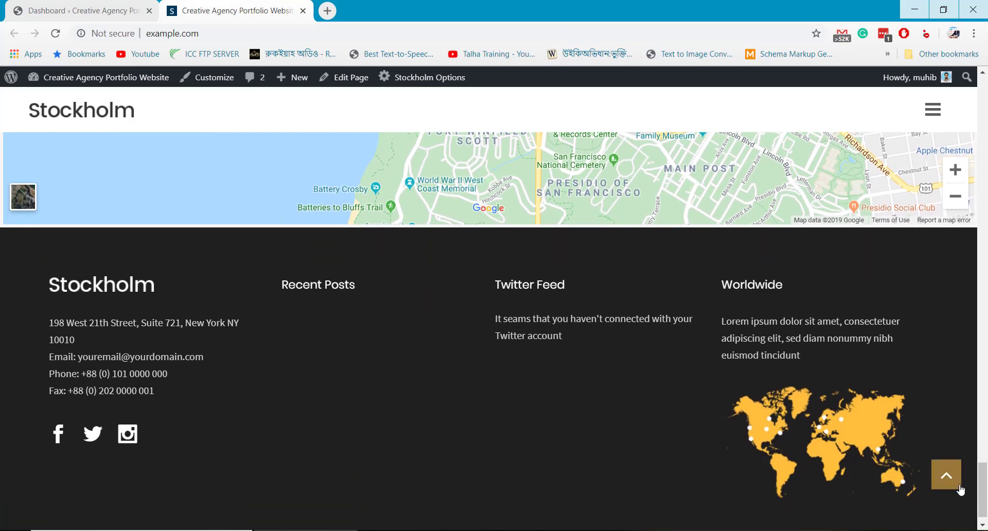
click(946, 477)
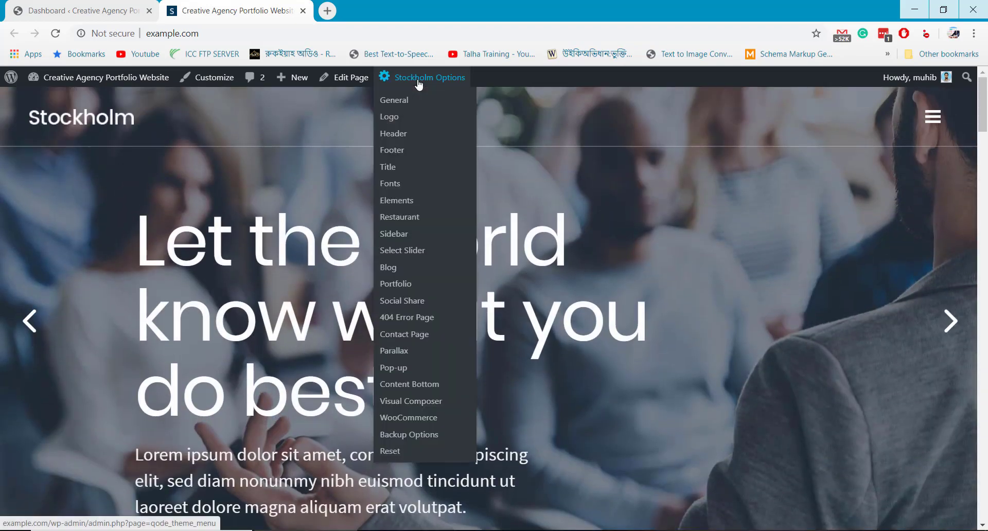
Open the Stockholm theme options and review the General design style and page settings.
click(419, 82)
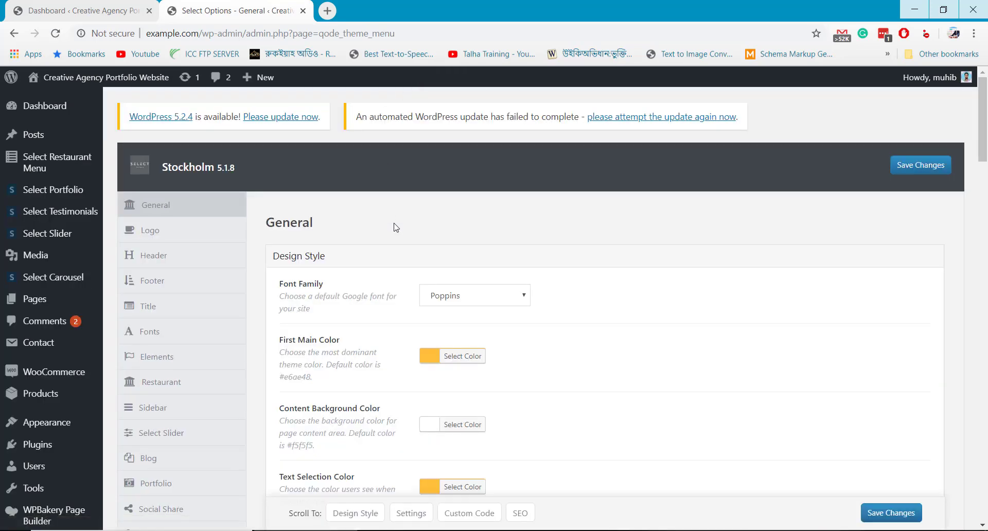
scroll(396, 227, down, 6)
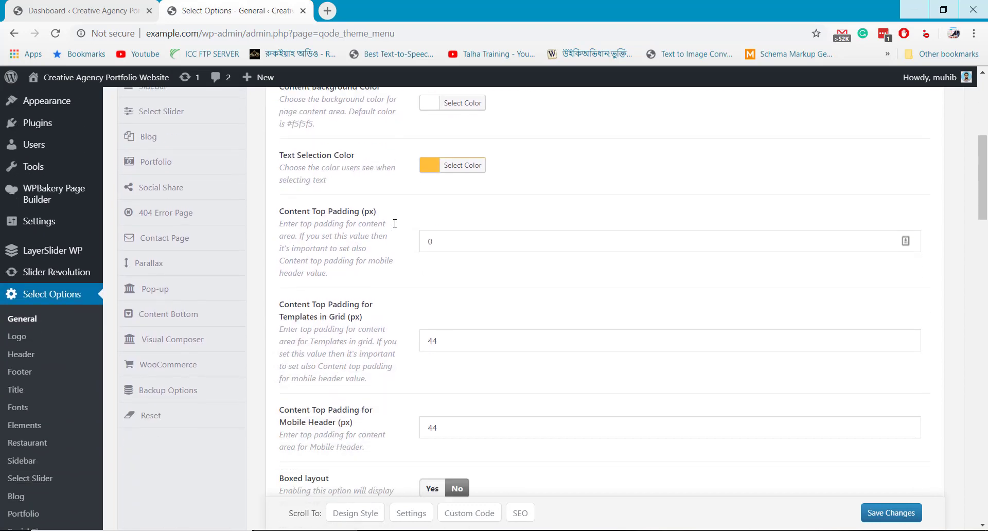
scroll(394, 222, down, 6)
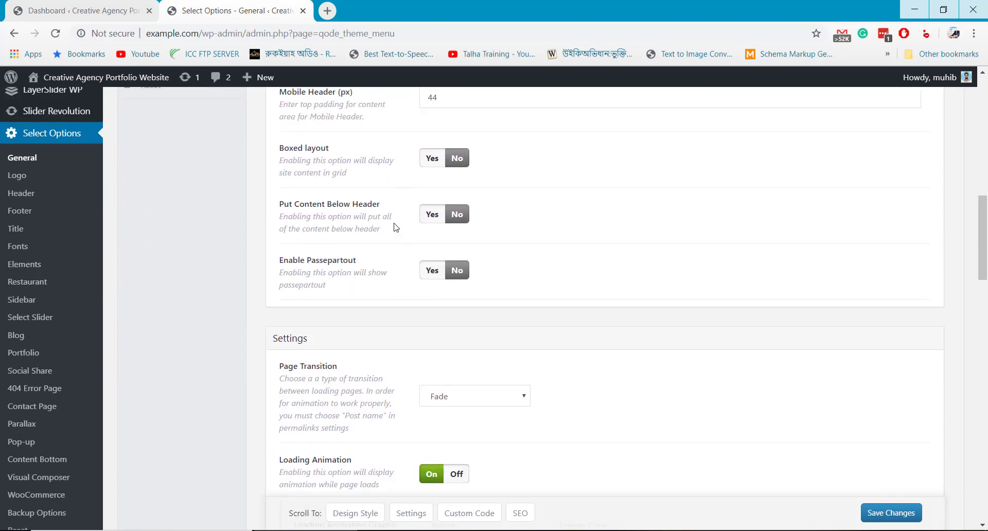
scroll(396, 228, up, 12)
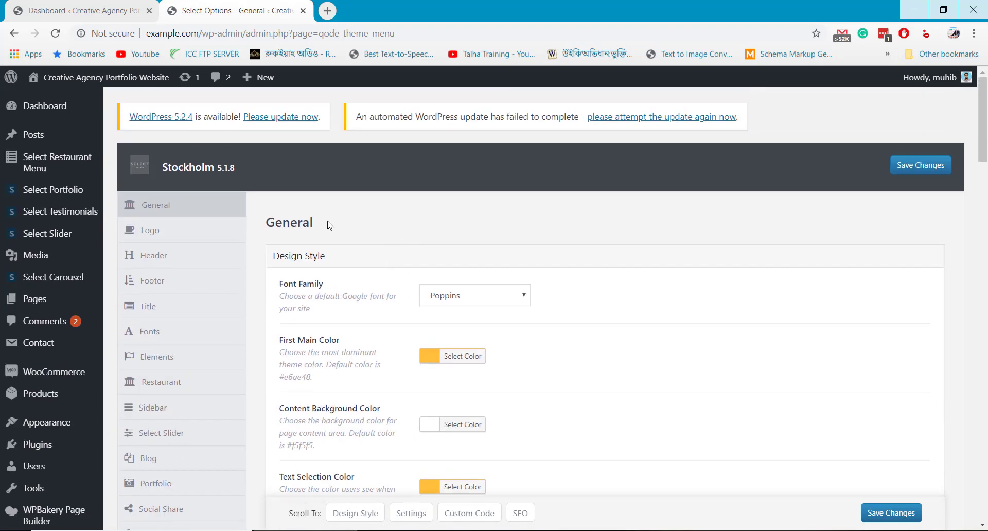
Review the theme's Logo options, including the logo images for each header type and the mobile logo heights.
click(151, 231)
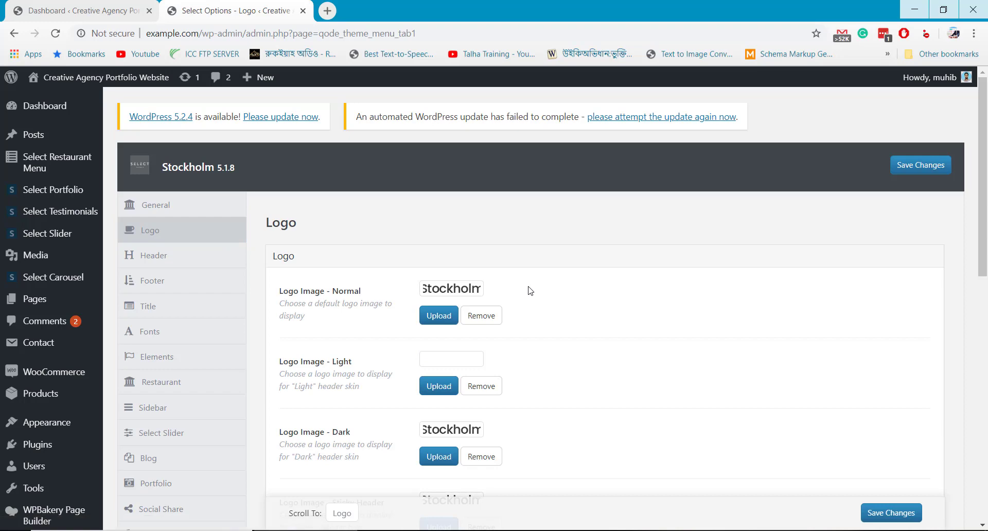
scroll(403, 309, down, 10)
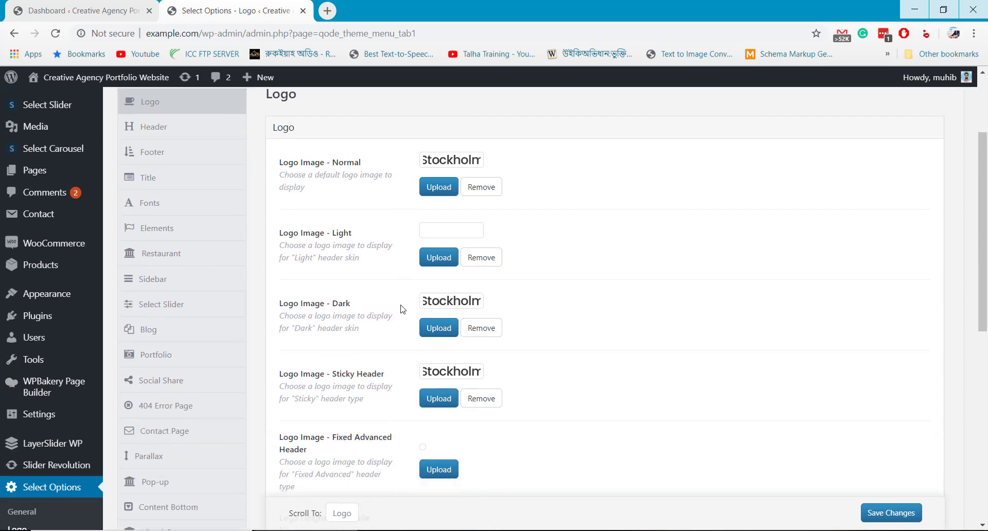
scroll(403, 309, down, 2)
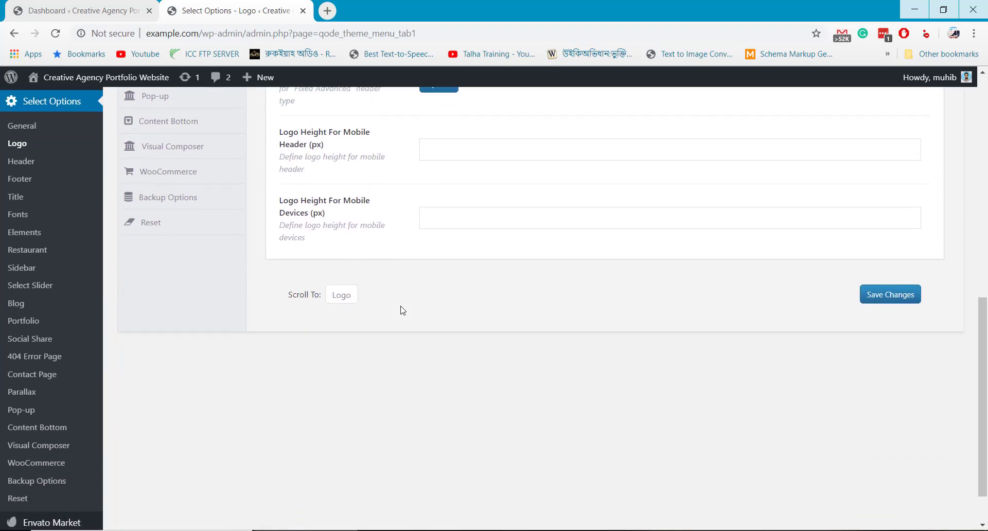
scroll(404, 310, up, 7)
scroll(404, 311, up, 4)
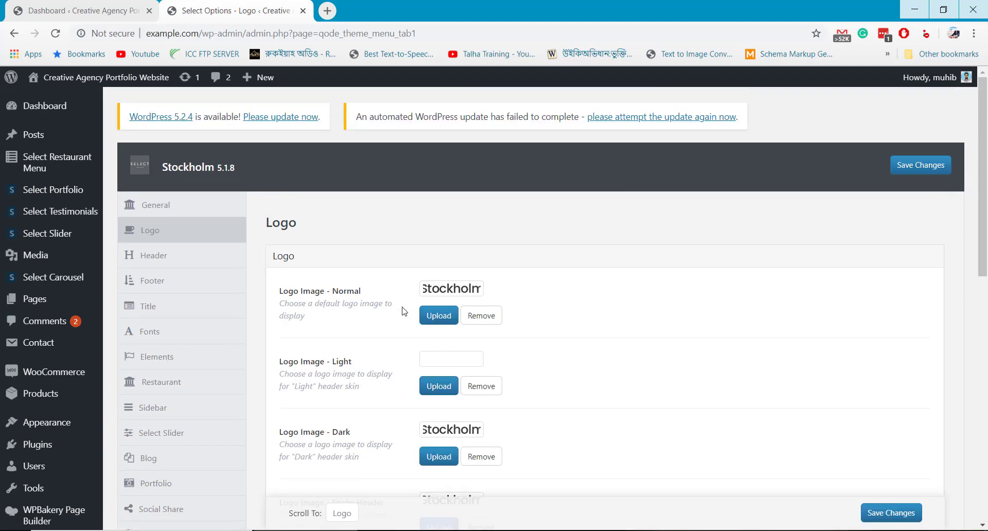
Review the theme's Header options, including header position, type, height, skin, background color and transparency.
click(183, 256)
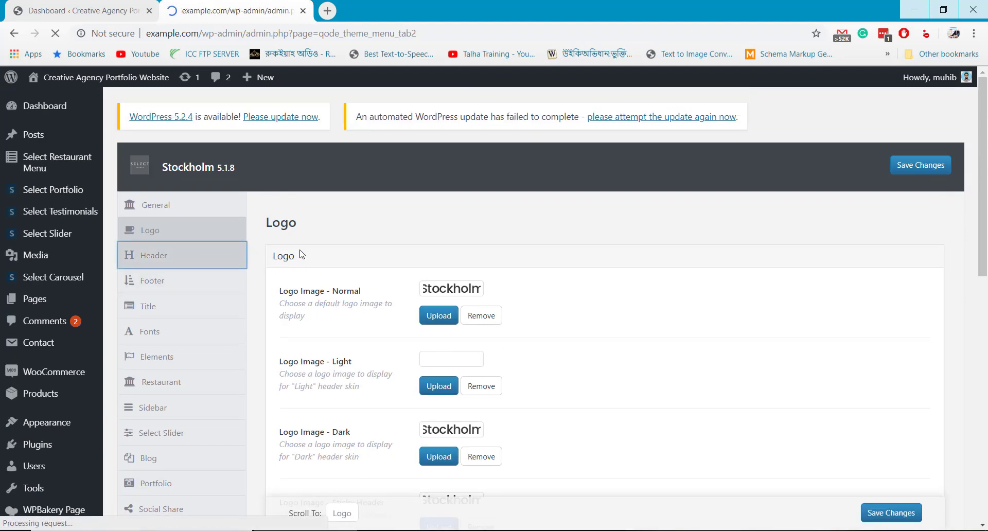
scroll(393, 263, down, 8)
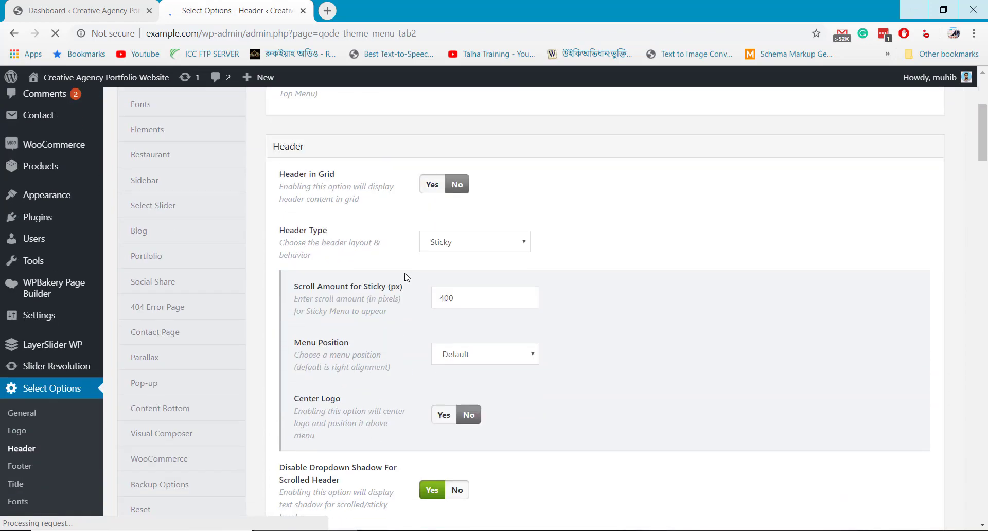
scroll(407, 278, down, 9)
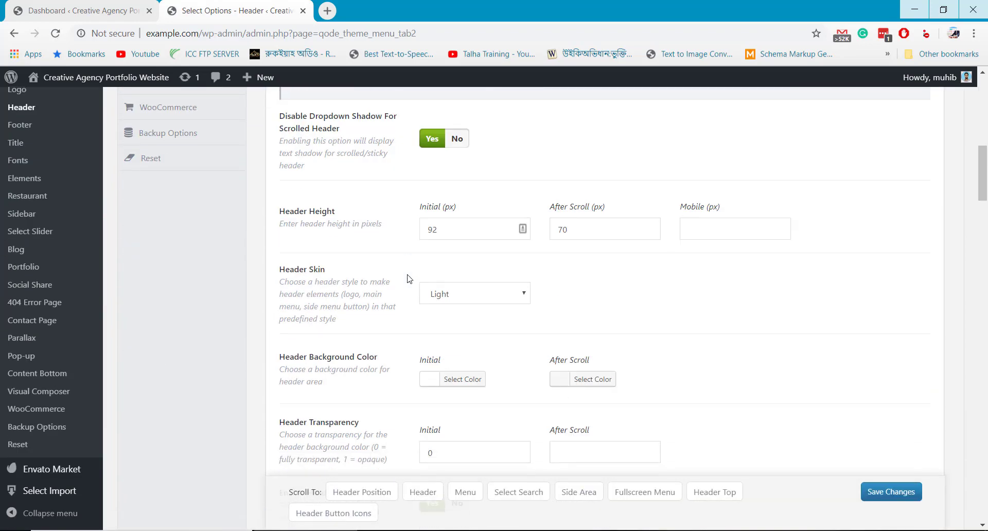
scroll(409, 282, up, 10)
scroll(409, 282, up, 6)
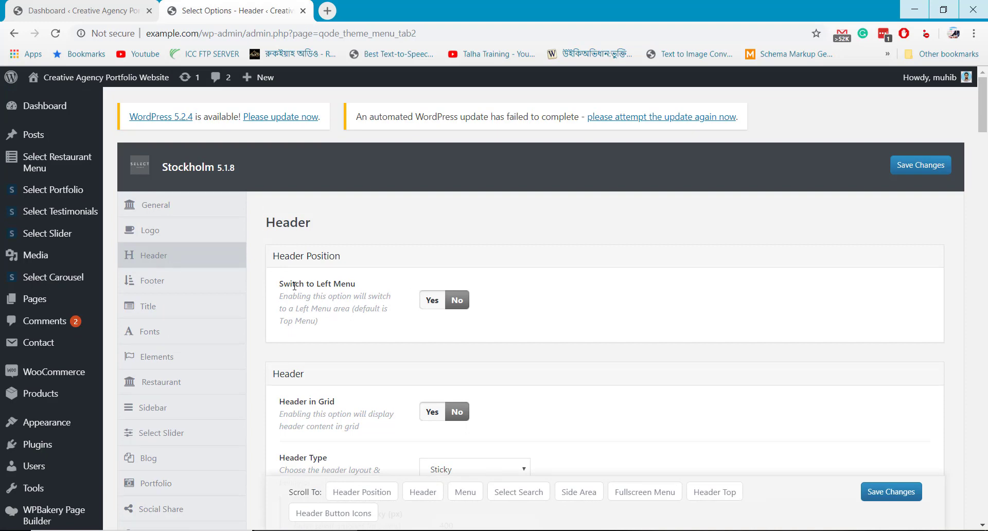
Review the theme's Footer options, including footer visibility, top columns, borders and the top area, title and text styles.
click(172, 284)
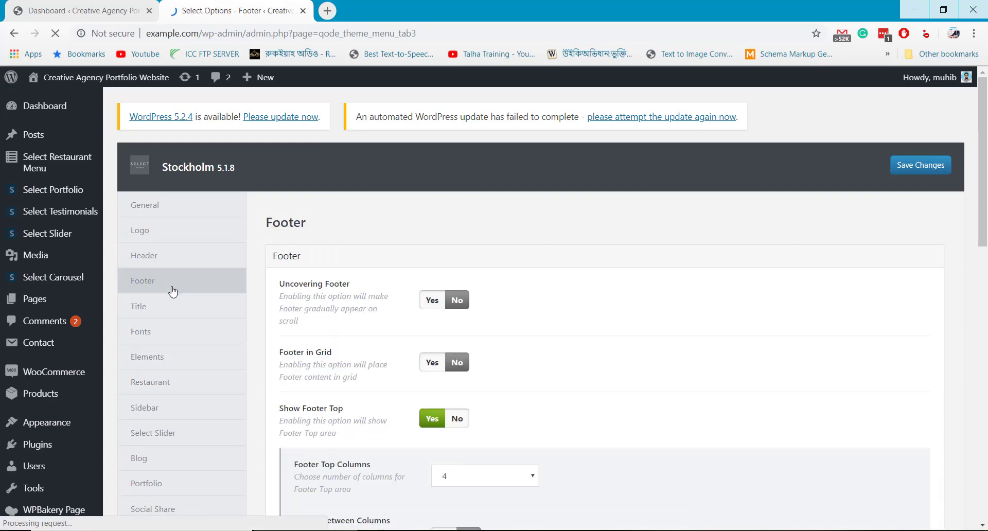
scroll(331, 283, down, 8)
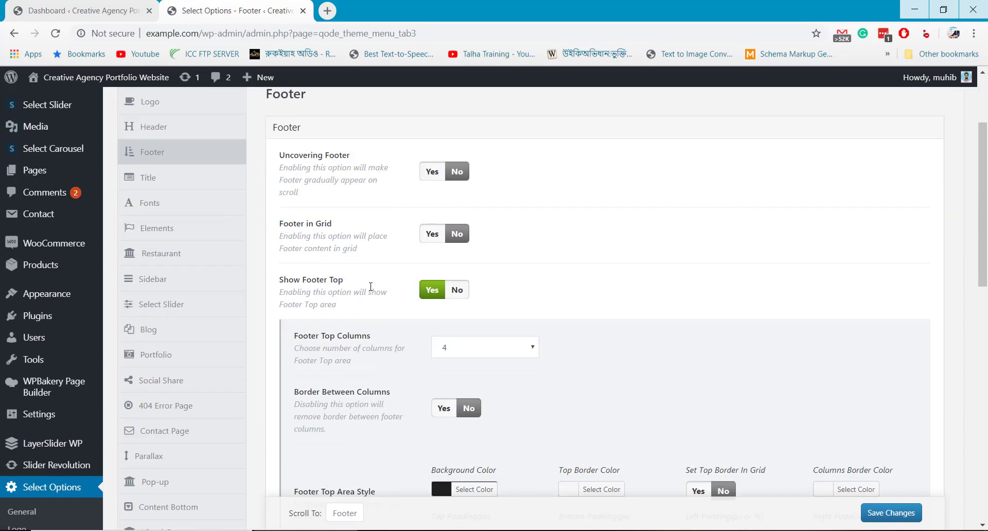
scroll(371, 286, down, 8)
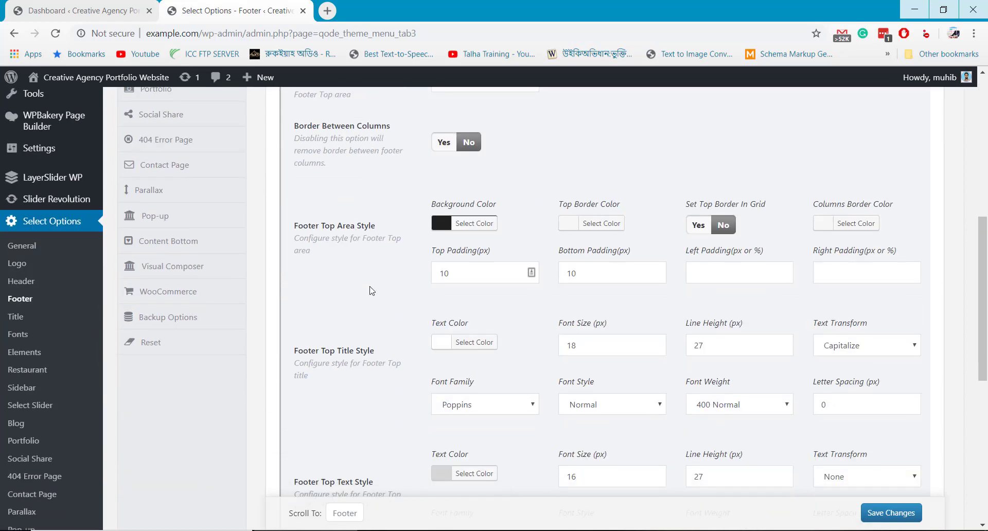
scroll(370, 291, up, 6)
scroll(371, 290, up, 4)
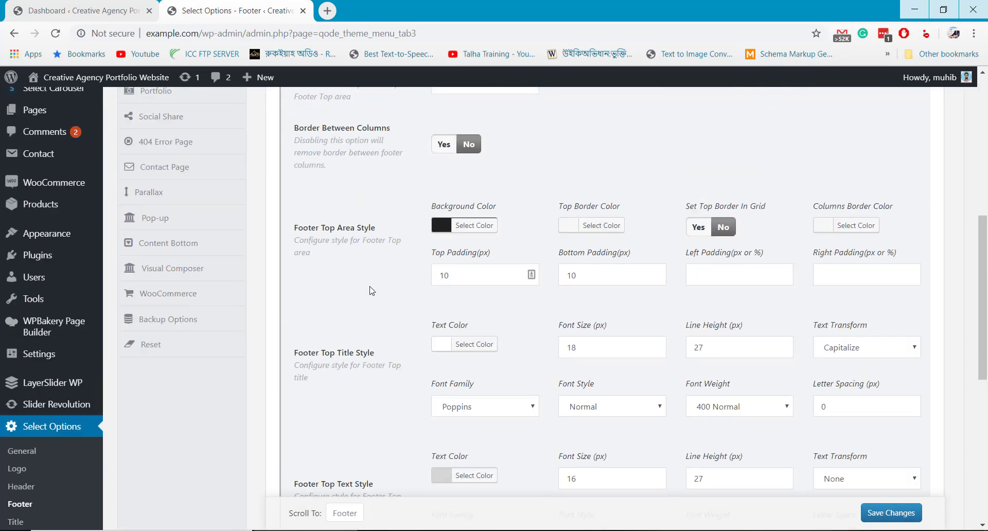
scroll(362, 289, up, 3)
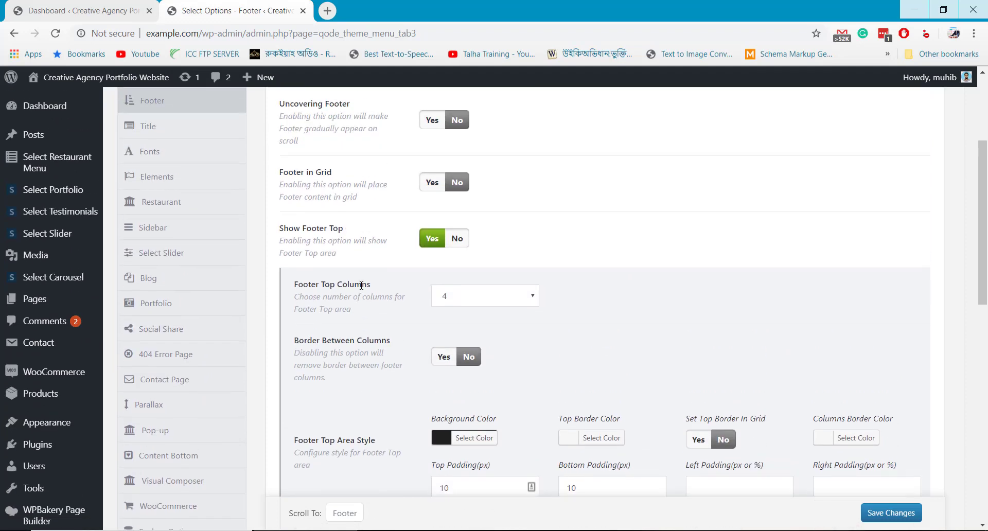
Review the theme's Fonts options, covering headings, paragraph, links, header and menu, and page title styles.
click(180, 208)
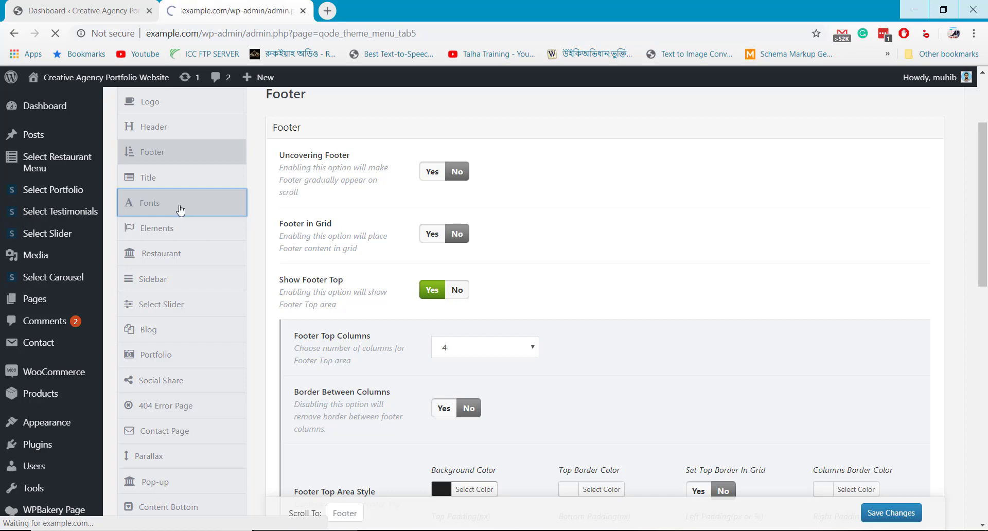
scroll(375, 272, down, 15)
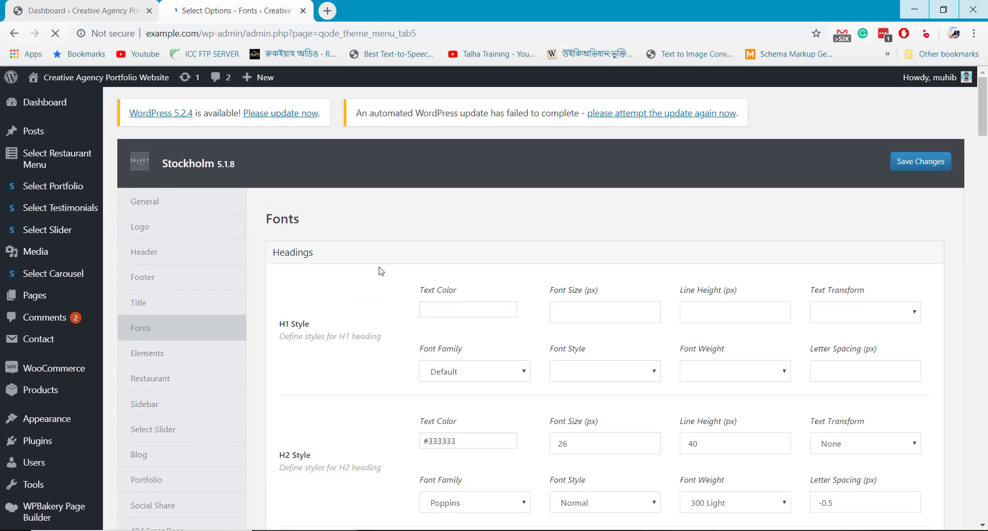
scroll(379, 267, down, 20)
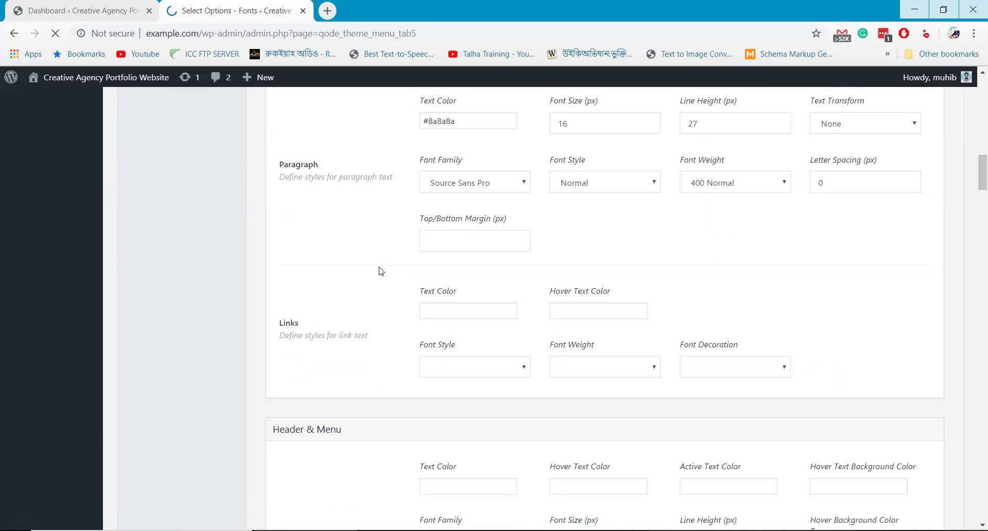
scroll(381, 271, down, 20)
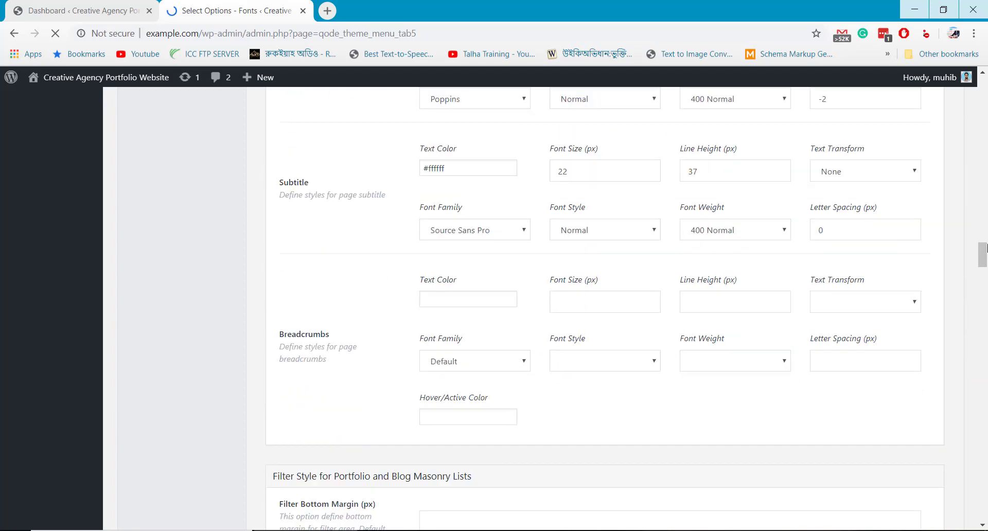
scroll(986, 249, up, 8)
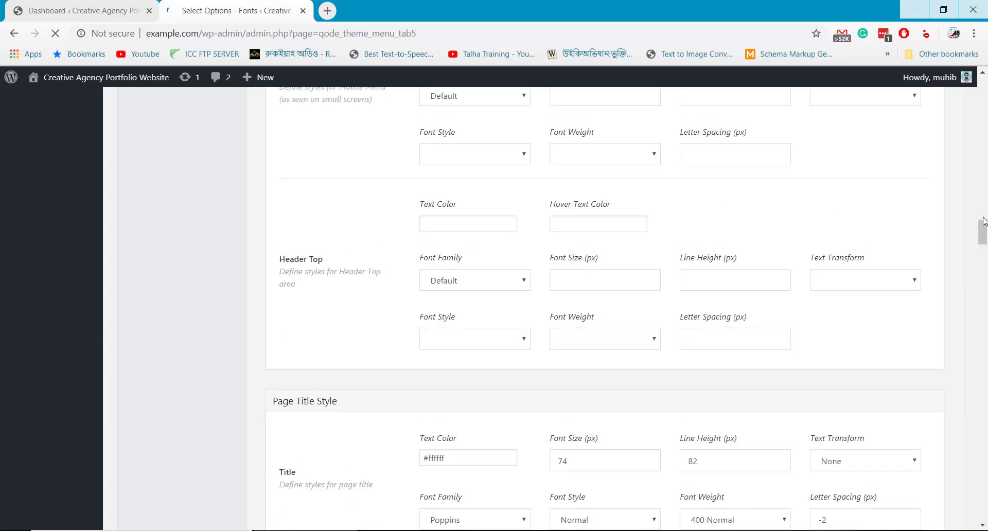
scroll(234, 198, up, 20)
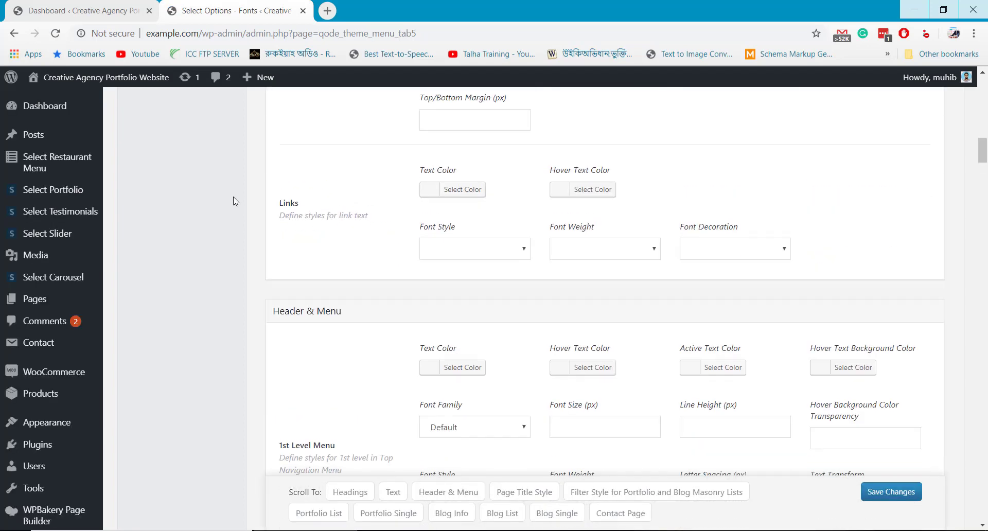
scroll(235, 200, up, 1)
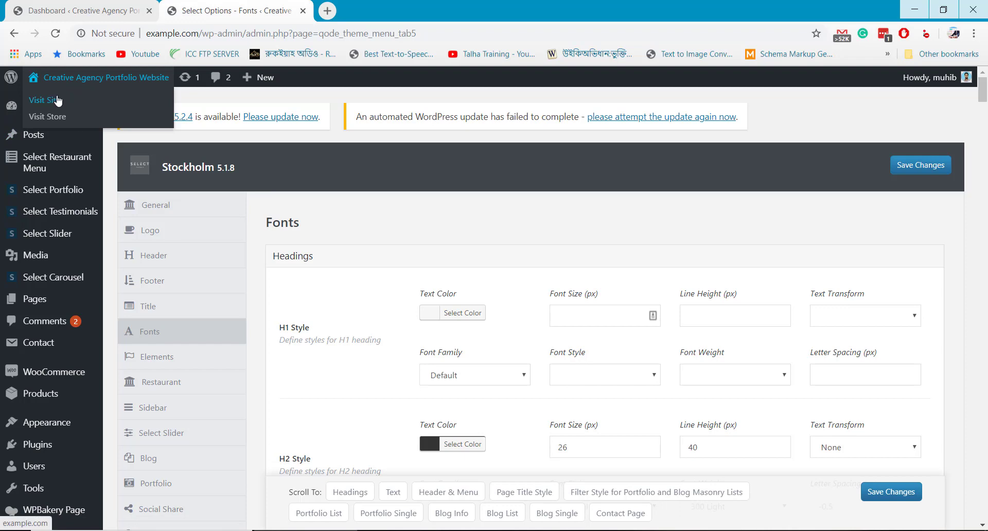
Visit the live site and advance the home page slider through two slides to examine their content.
click(58, 100)
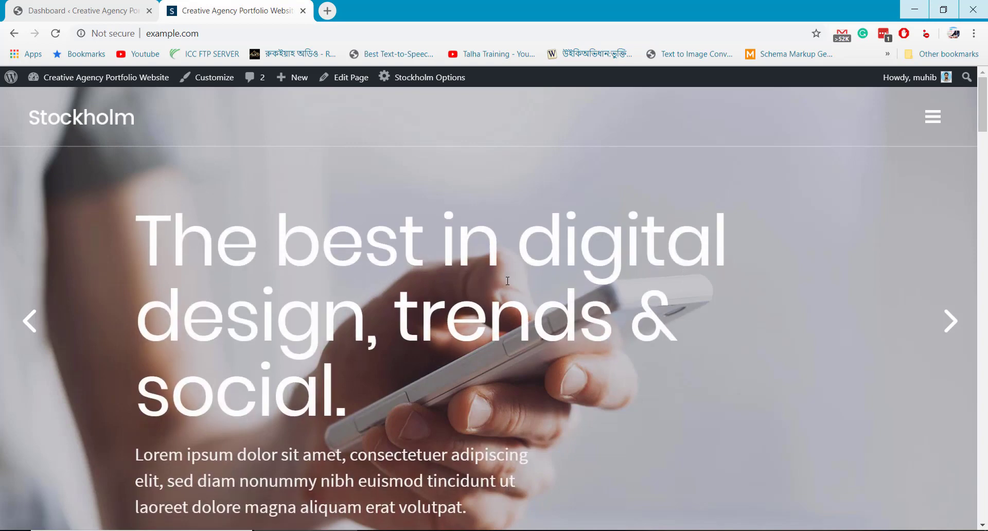
scroll(909, 260, down, 1)
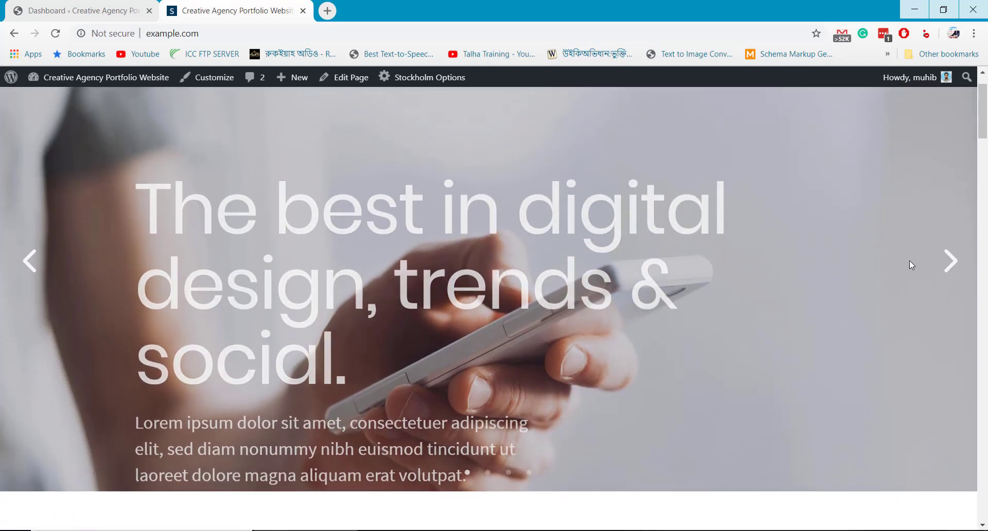
click(950, 260)
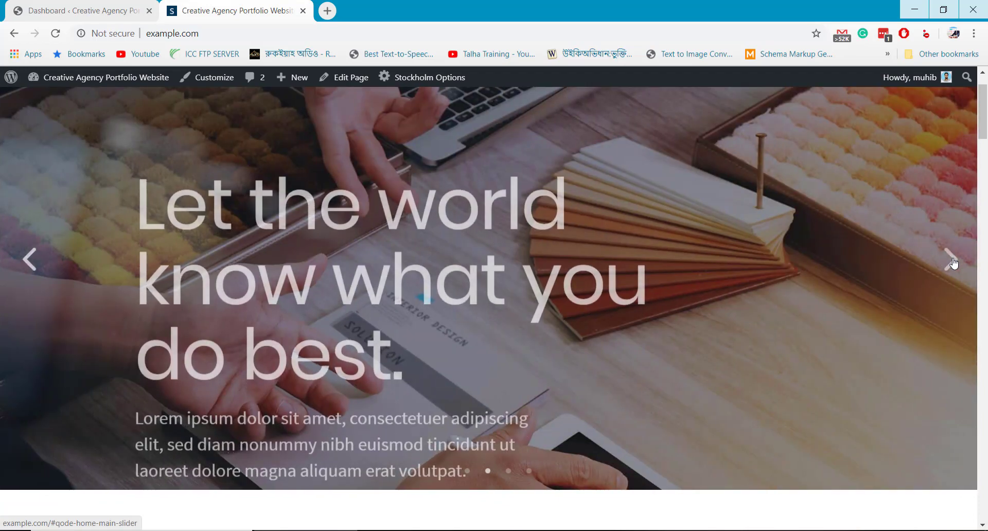
click(950, 260)
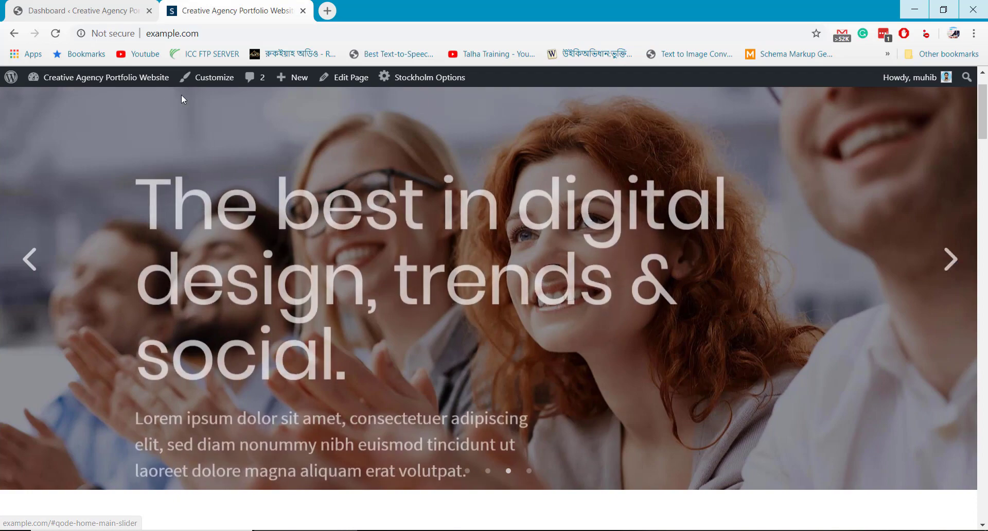
Return to the WordPress dashboard and show the list of Select Slider slides.
click(60, 4)
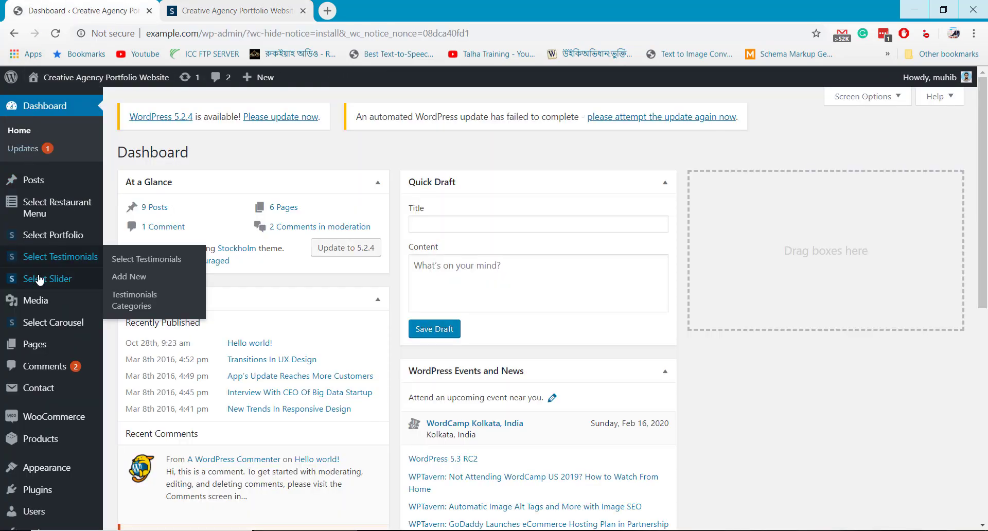
mouse_move(40, 280)
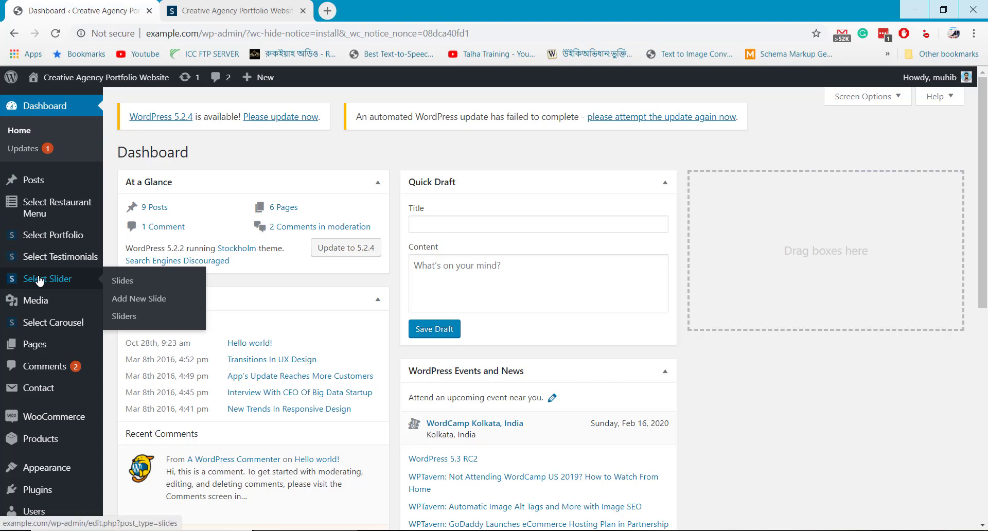
click(123, 284)
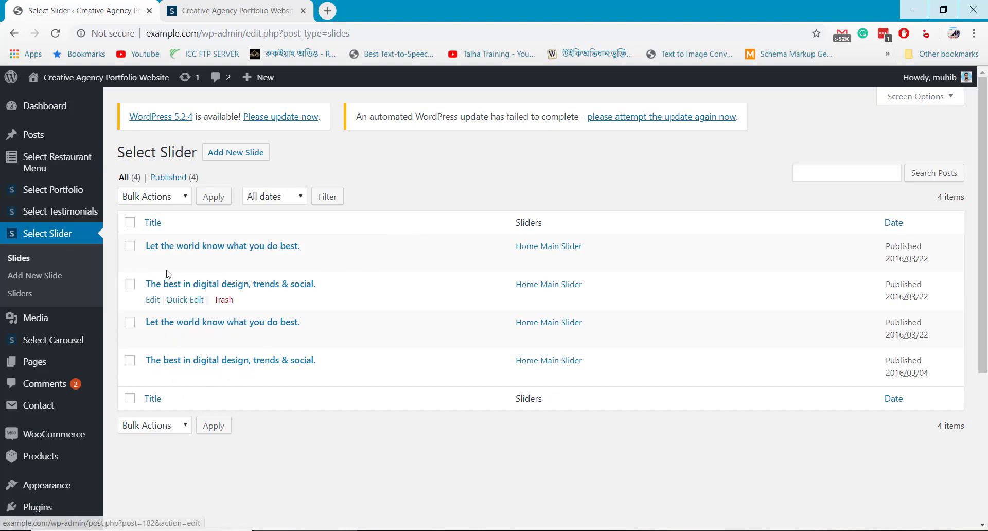
Examine the title, slide text and background image of the first "Let the world know what you do best." slide, and return to the slide list.
click(153, 263)
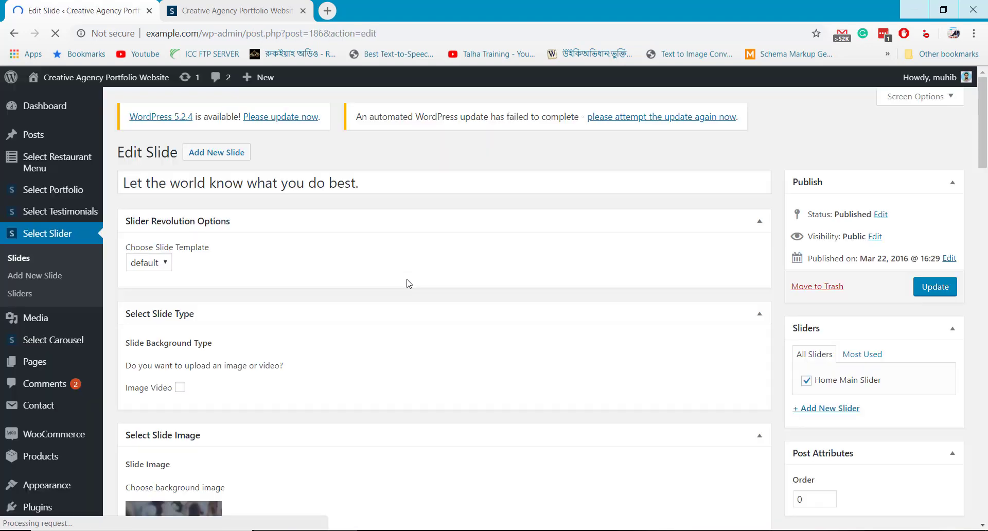
drag(381, 183, 112, 178)
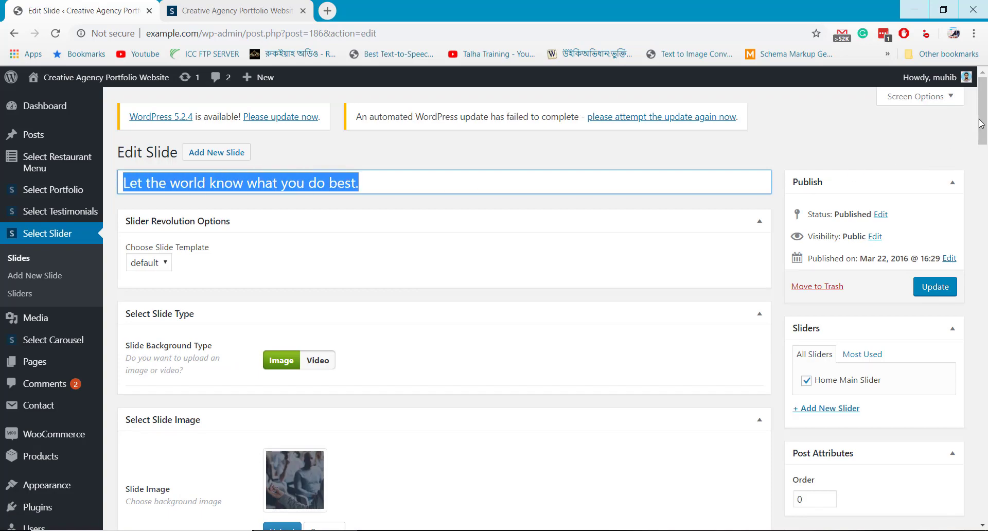
drag(980, 123, 985, 350)
drag(435, 197, 252, 174)
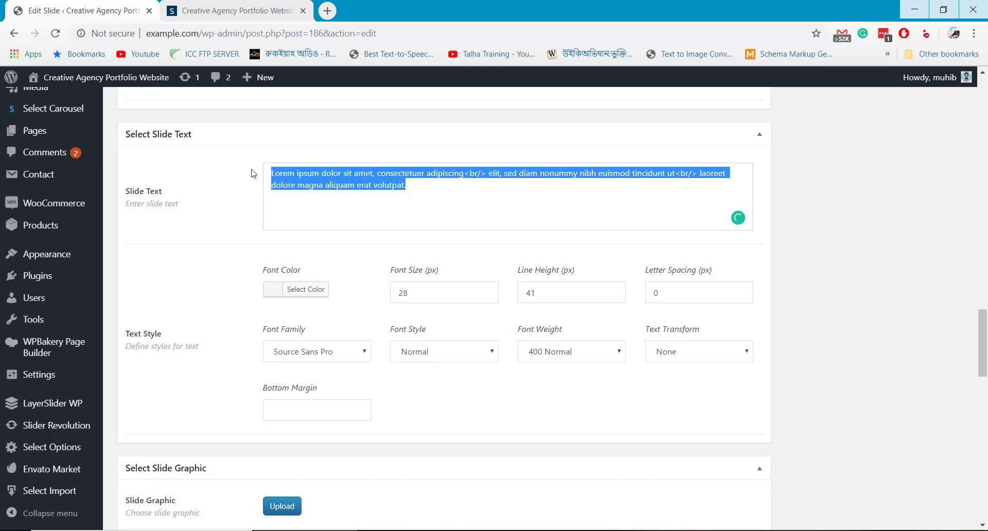
drag(985, 349, 984, 142)
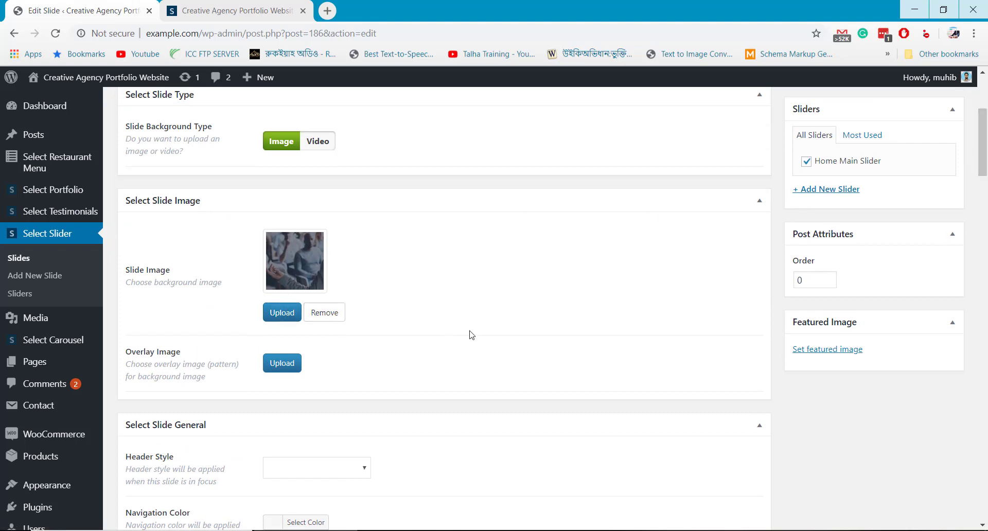
click(14, 263)
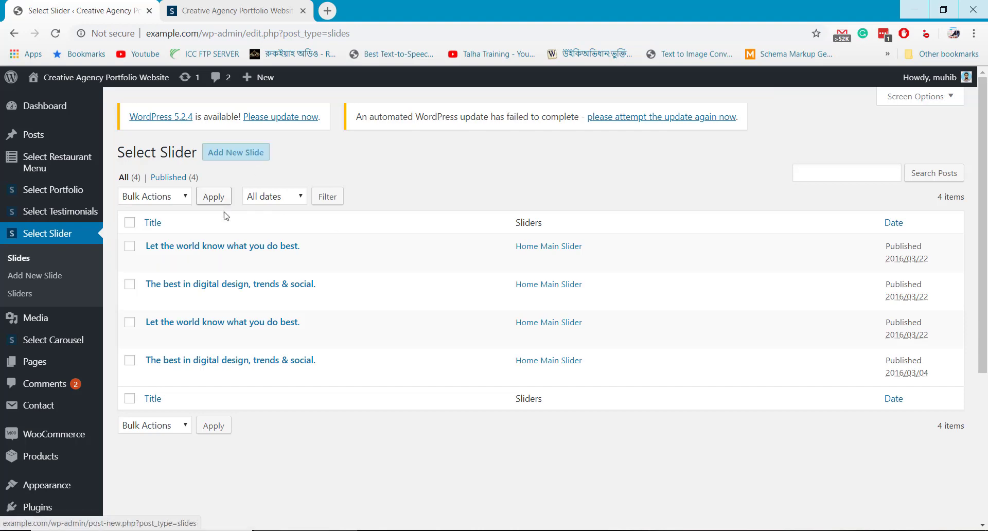
mouse_move(222, 264)
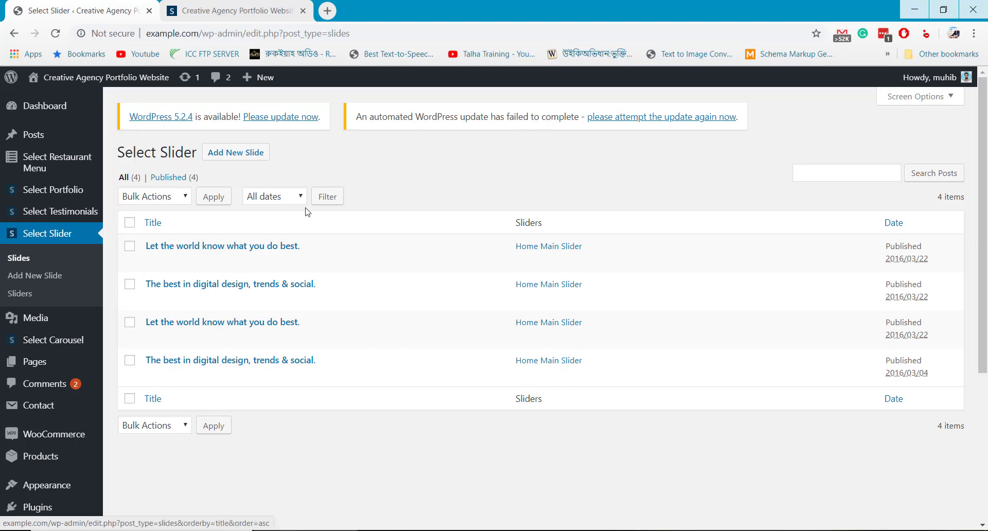
Review the introduction and feature sections below the live home page's slider, and open the Home Main page for editing.
click(246, 9)
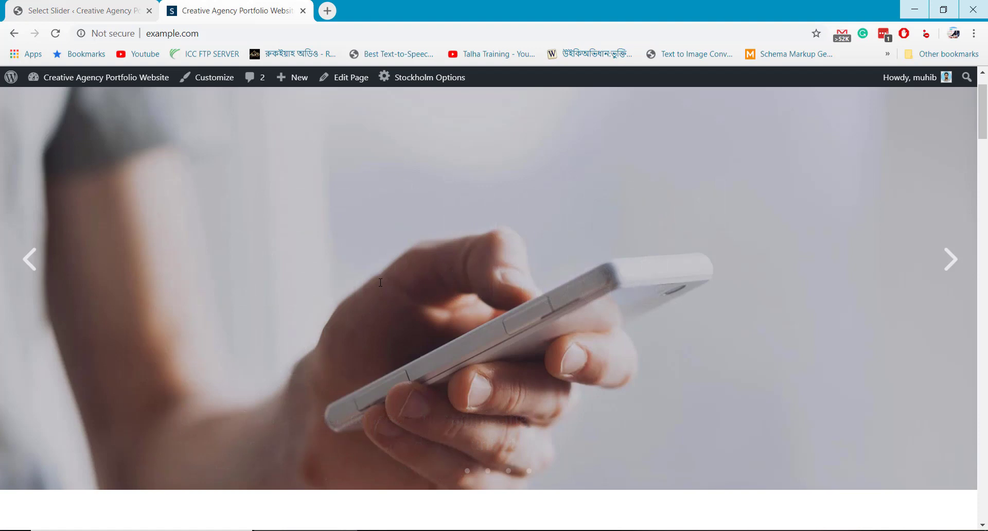
scroll(380, 282, down, 6)
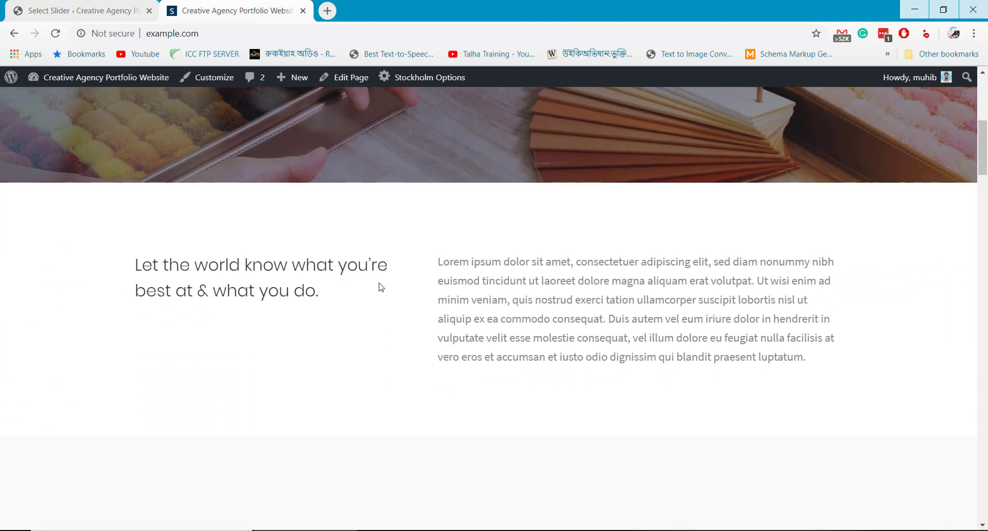
scroll(380, 287, down, 1)
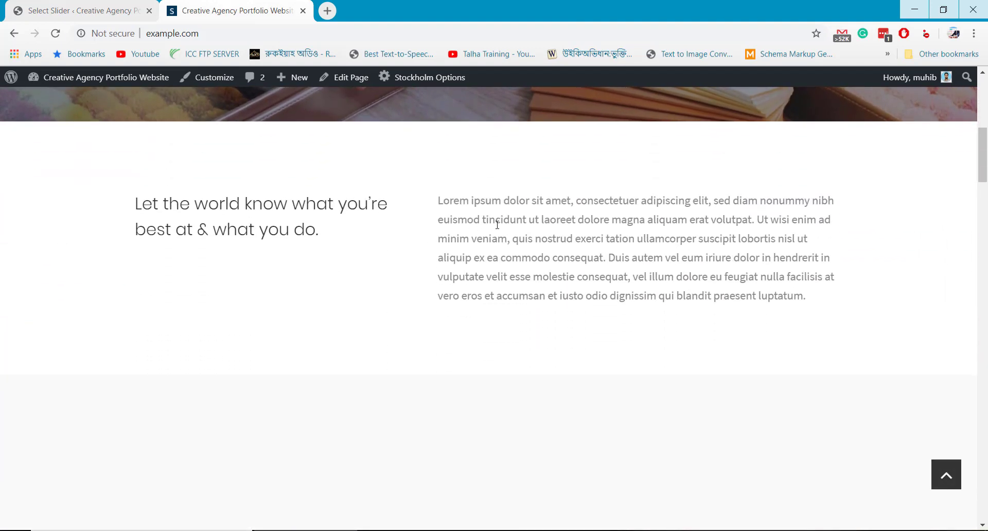
scroll(497, 224, down, 2)
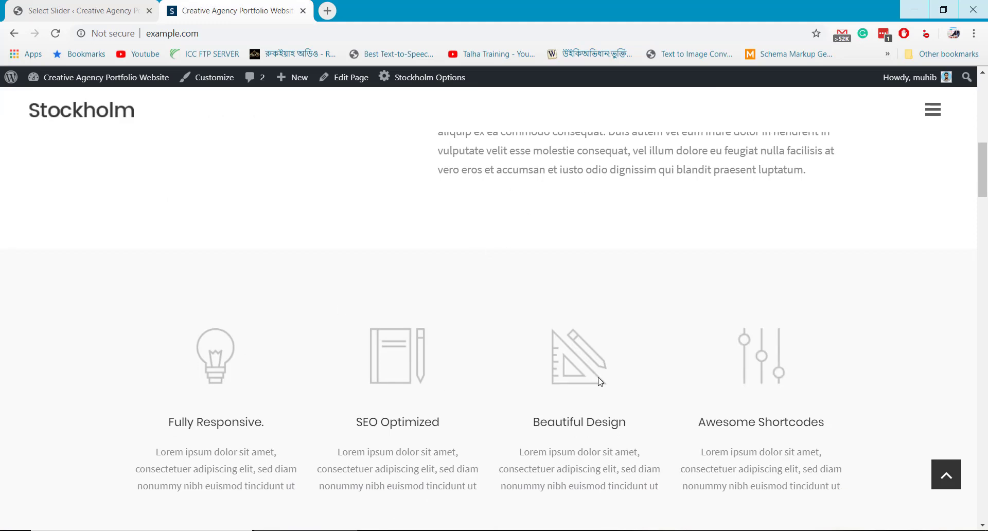
scroll(637, 381, up, 5)
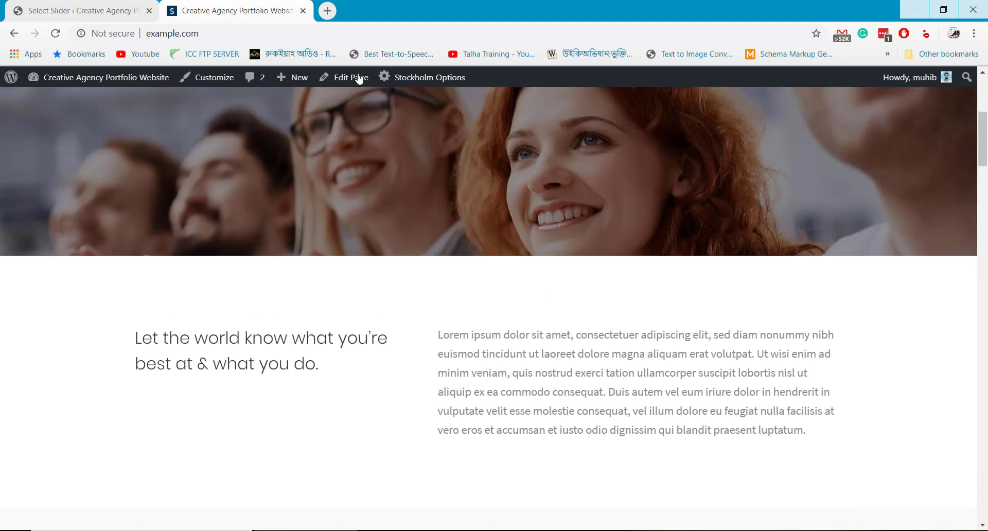
click(345, 86)
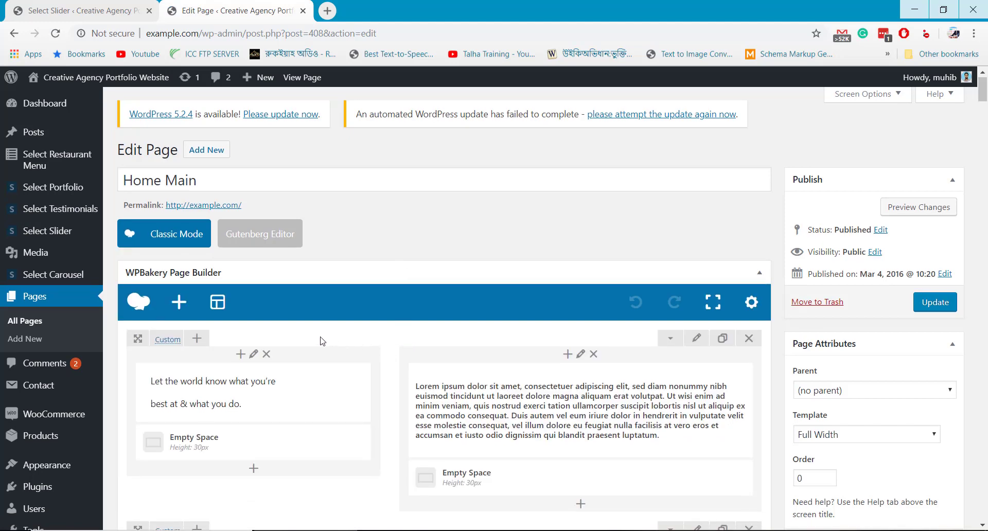
Examine the "Let the world know what you're best at & what you do." text block, its paragraph format choices and the neighbouring Lorem ipsum text block.
mouse_move(264, 398)
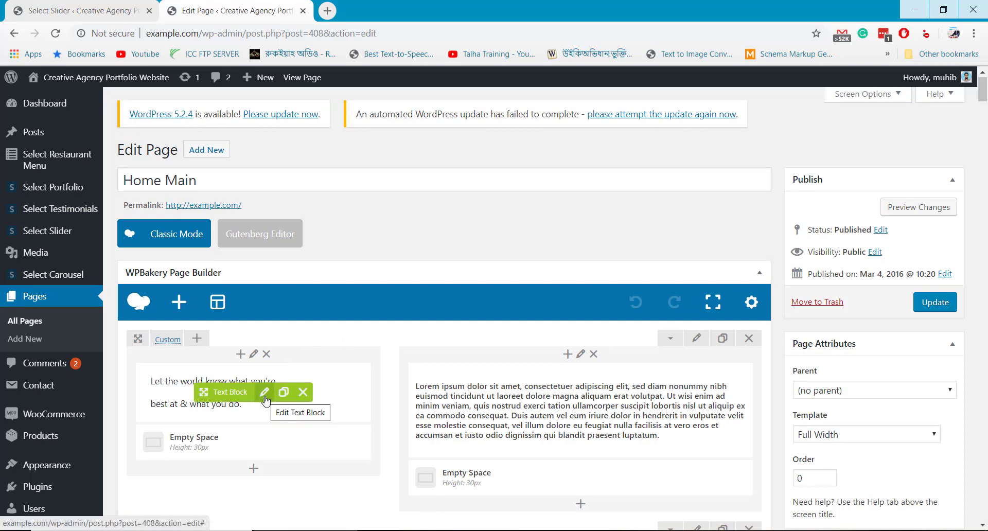
click(265, 393)
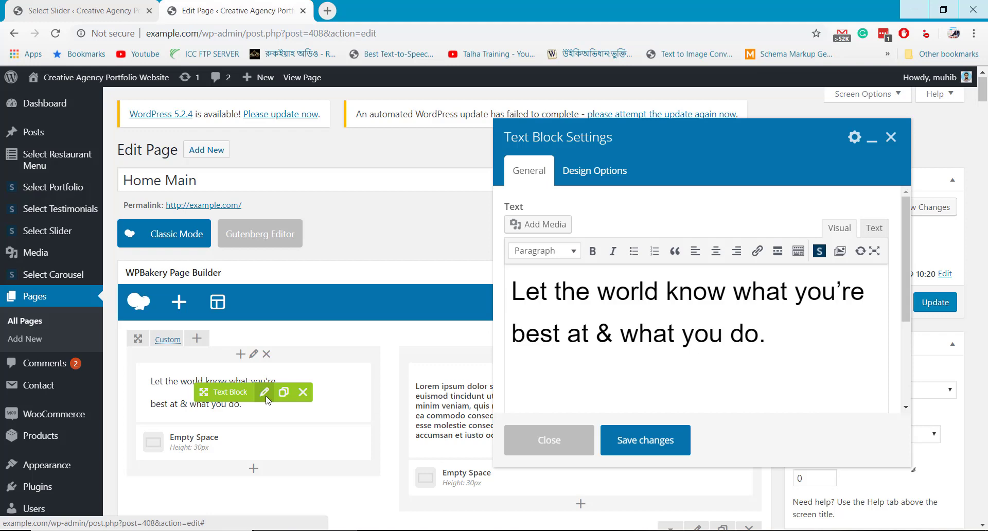
click(582, 283)
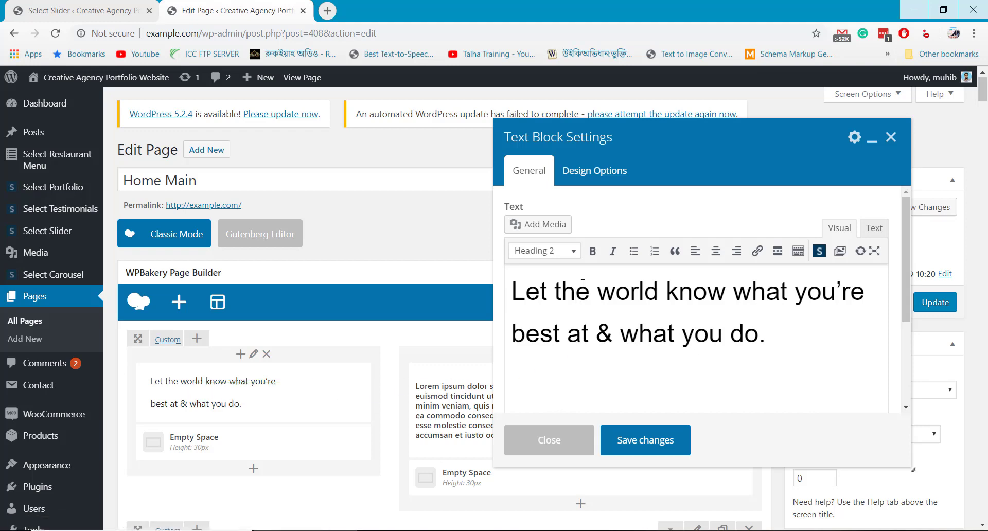
click(562, 260)
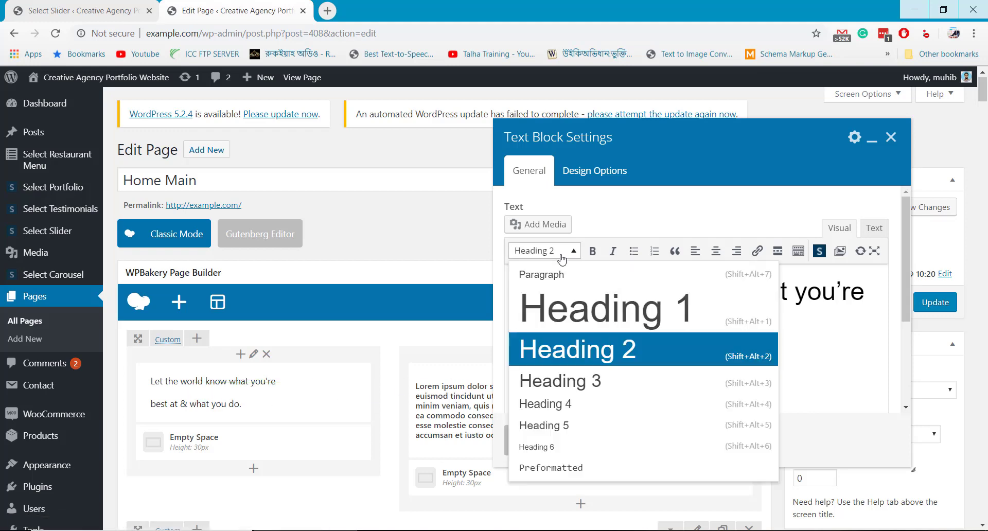
click(562, 260)
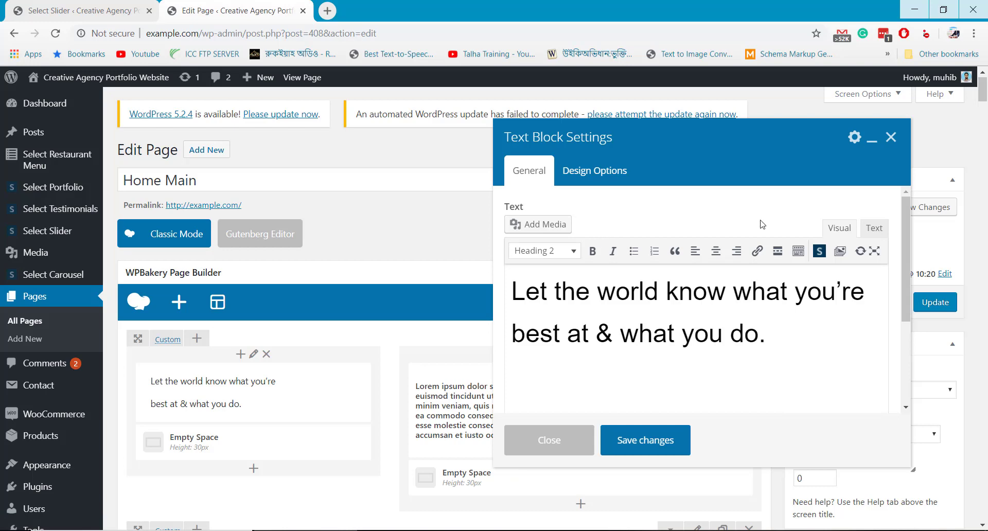
click(890, 137)
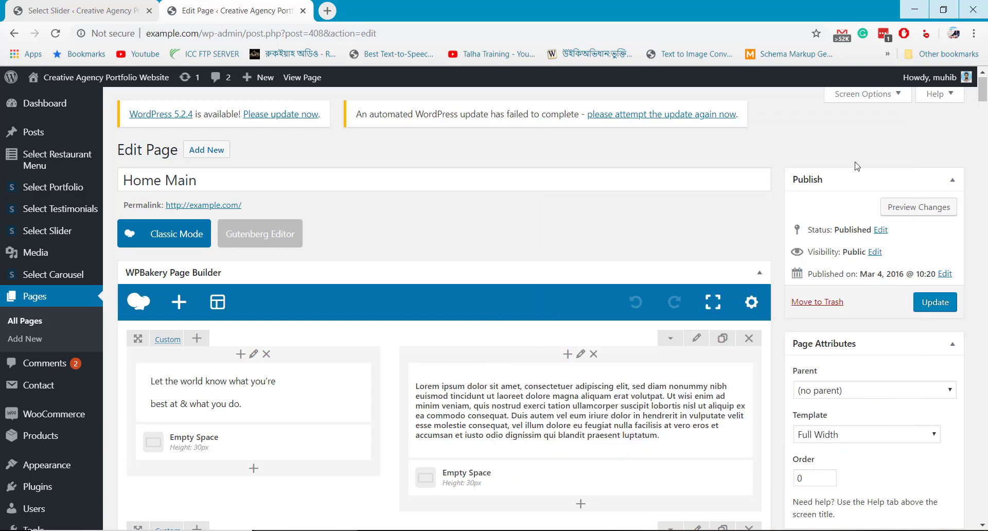
click(591, 410)
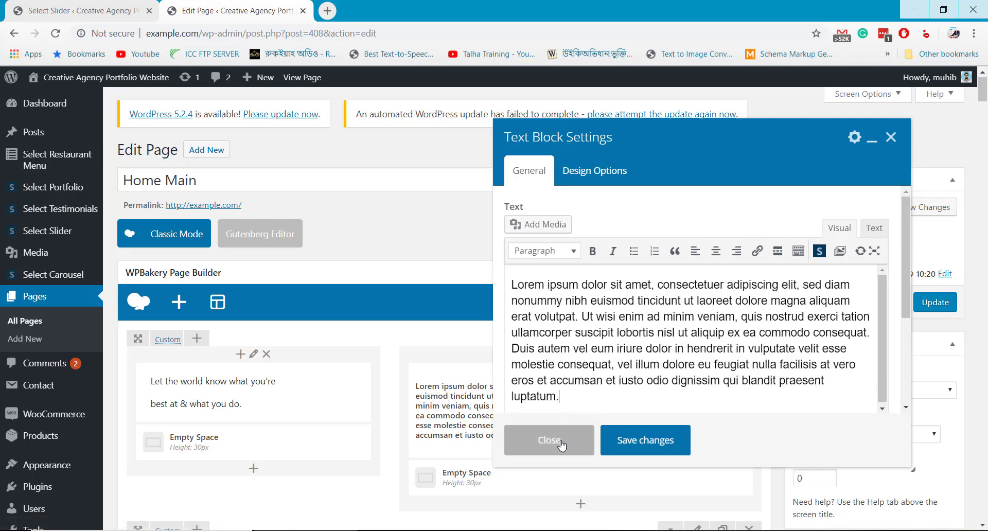
click(560, 441)
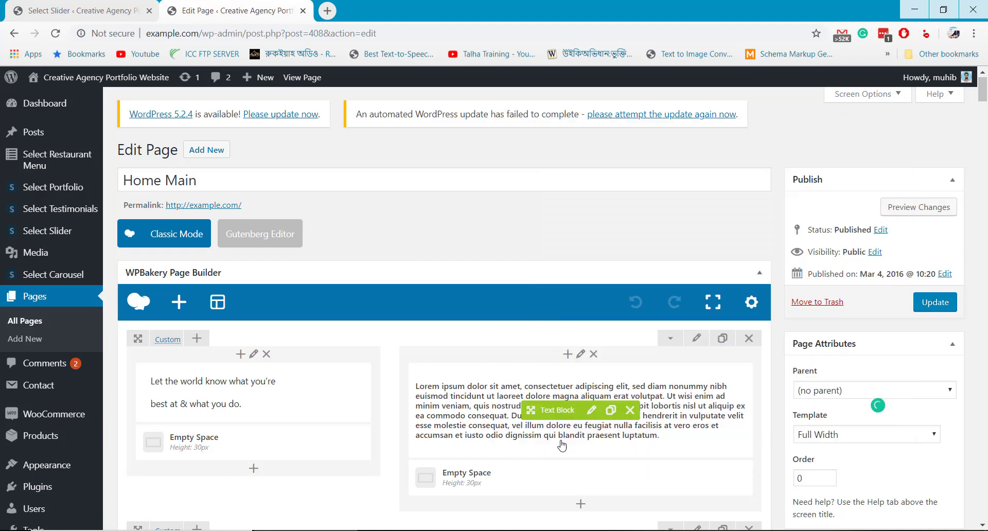
Examine the icon, animation, title, text and link settings of the "Fully Responsive." Icon With Text element, and close them without saving.
scroll(554, 427, down, 3)
scroll(553, 422, down, 3)
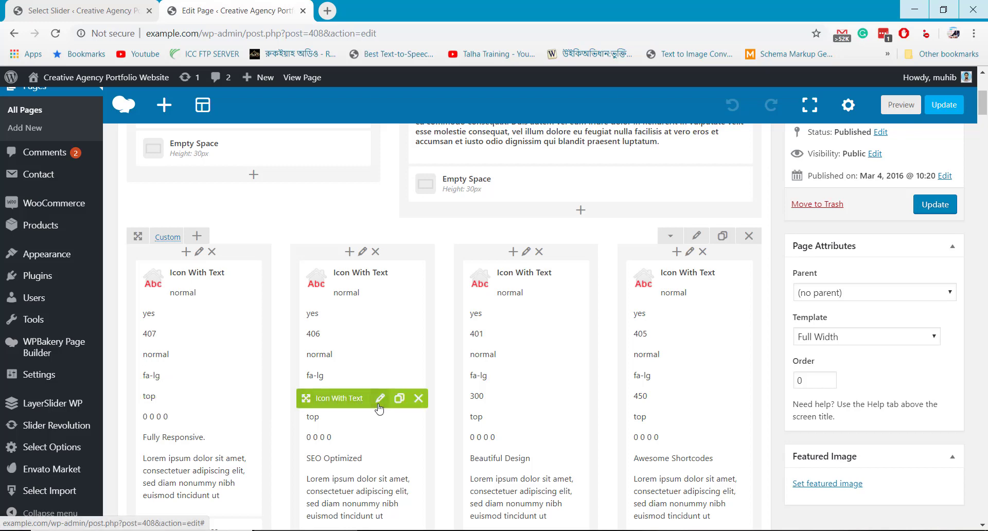
scroll(309, 401, down, 1)
click(217, 324)
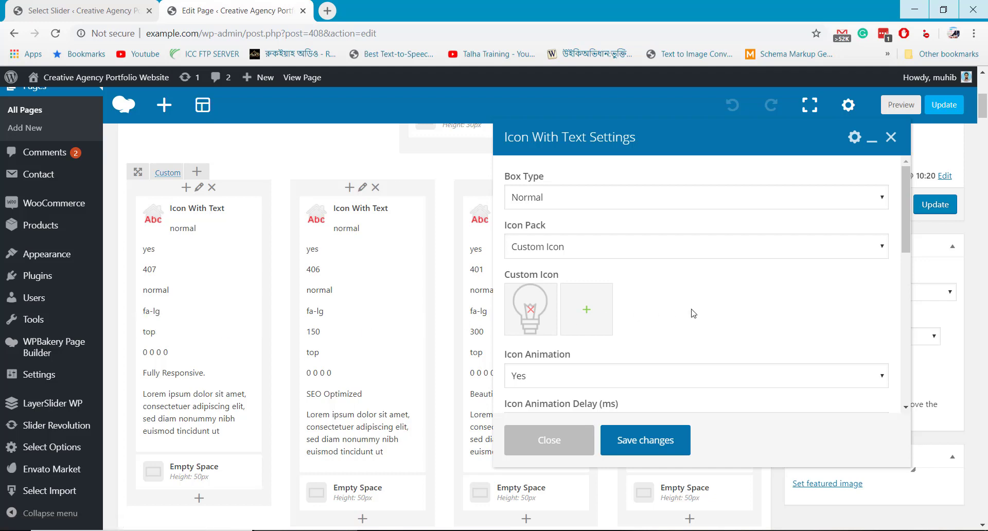
scroll(676, 315, down, 5)
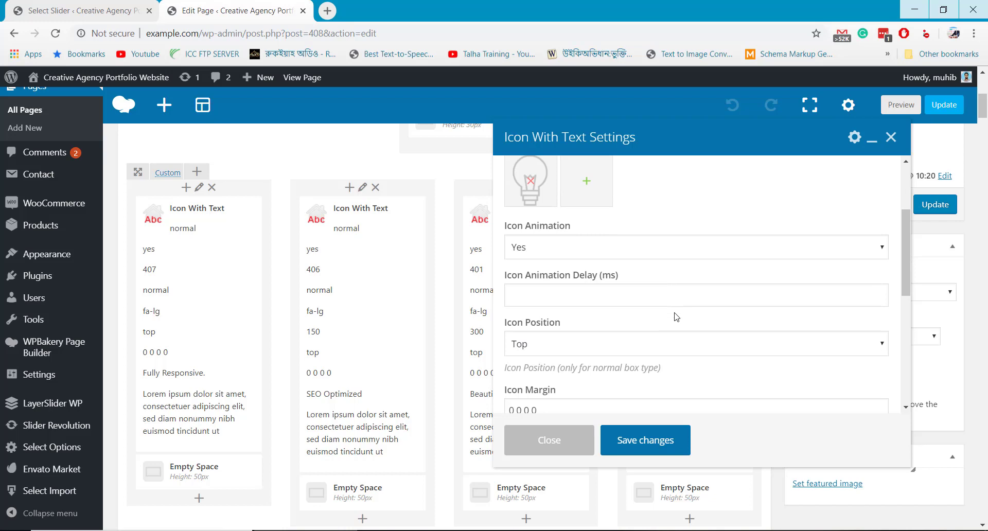
scroll(677, 315, down, 4)
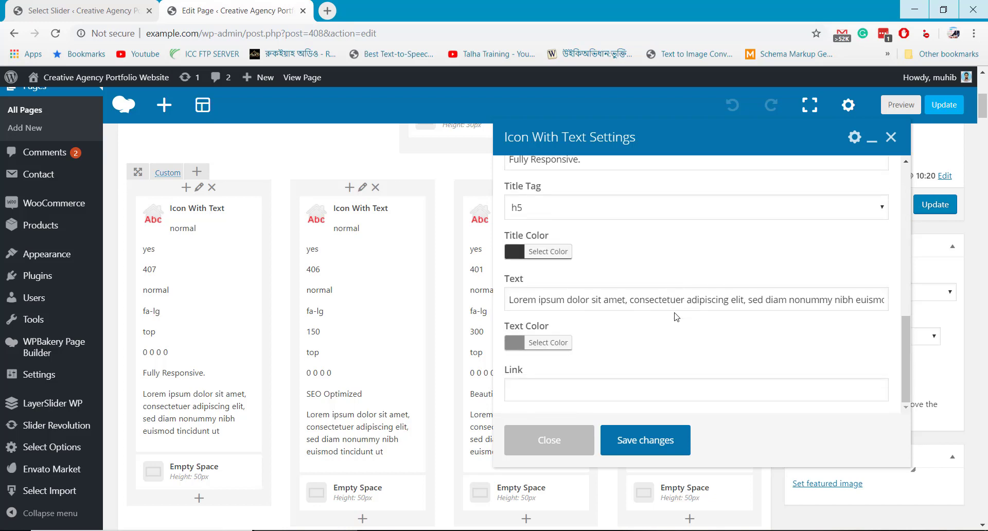
click(538, 442)
Review all settings of the Portfolio List element, from type and columns to number and category, and close them without saving.
scroll(461, 394, down, 5)
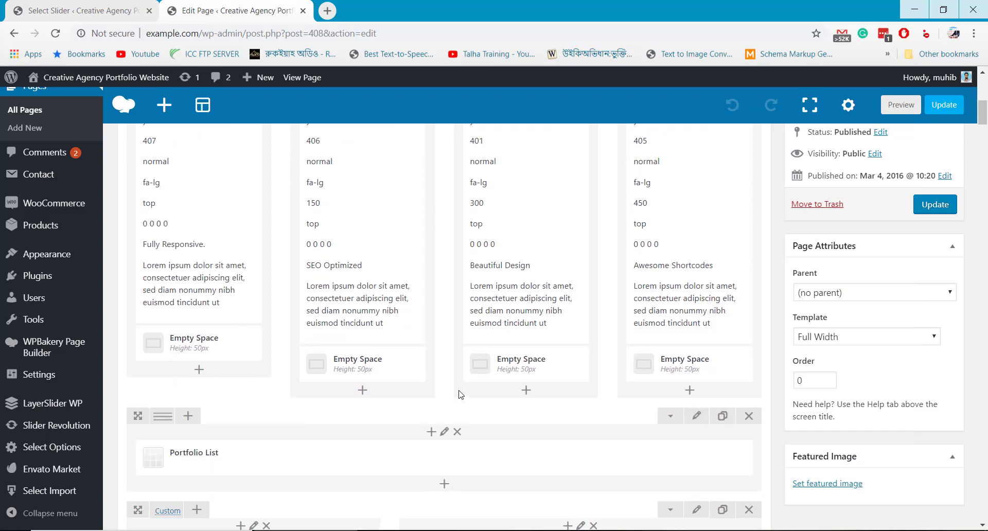
mouse_move(415, 329)
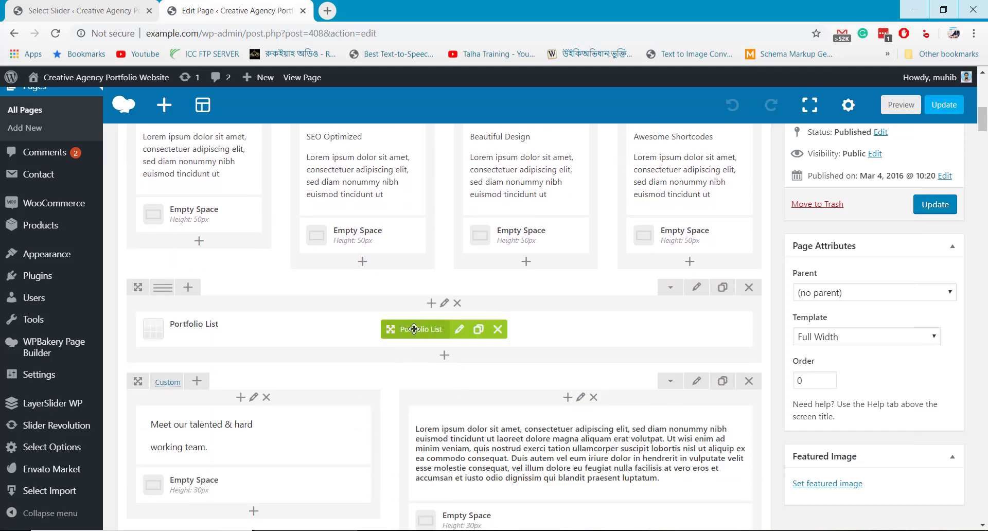
click(460, 330)
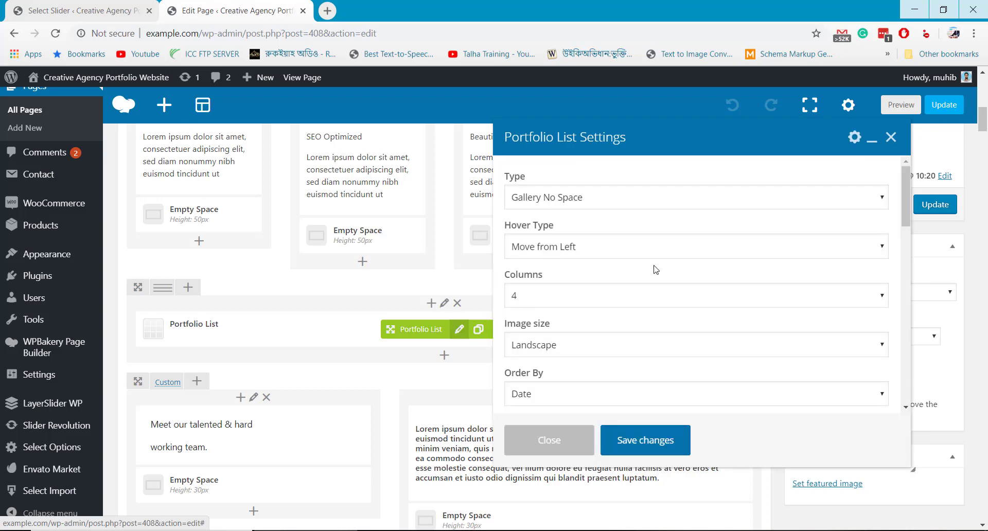
scroll(695, 280, down, 3)
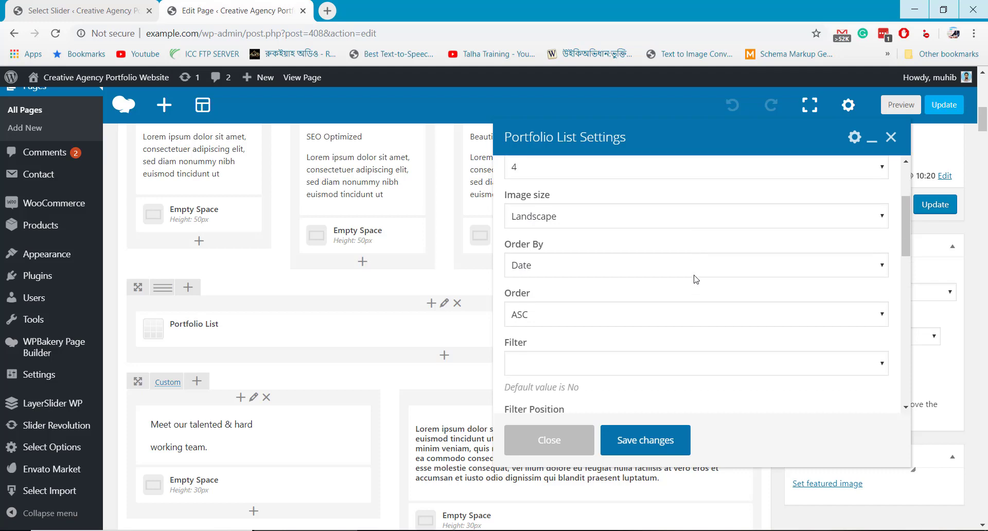
scroll(695, 279, down, 1)
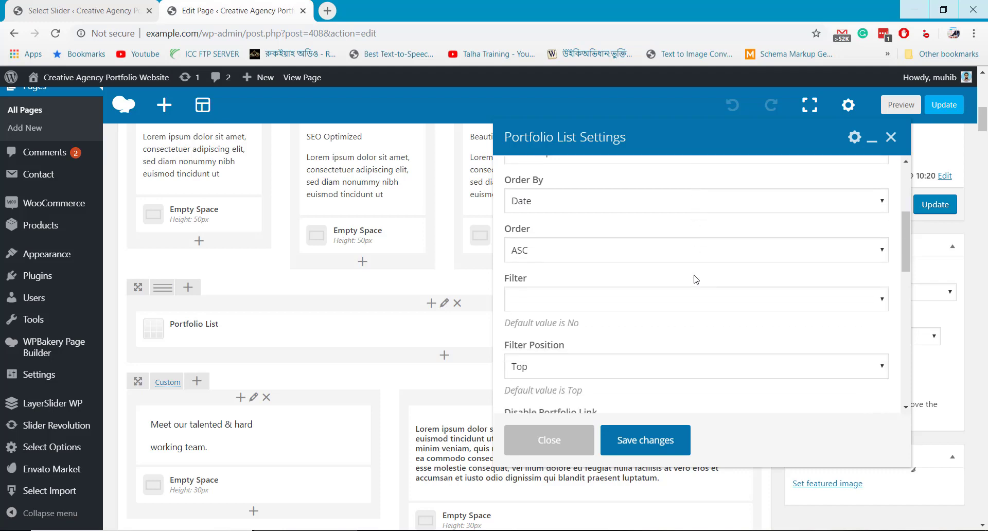
scroll(695, 279, down, 3)
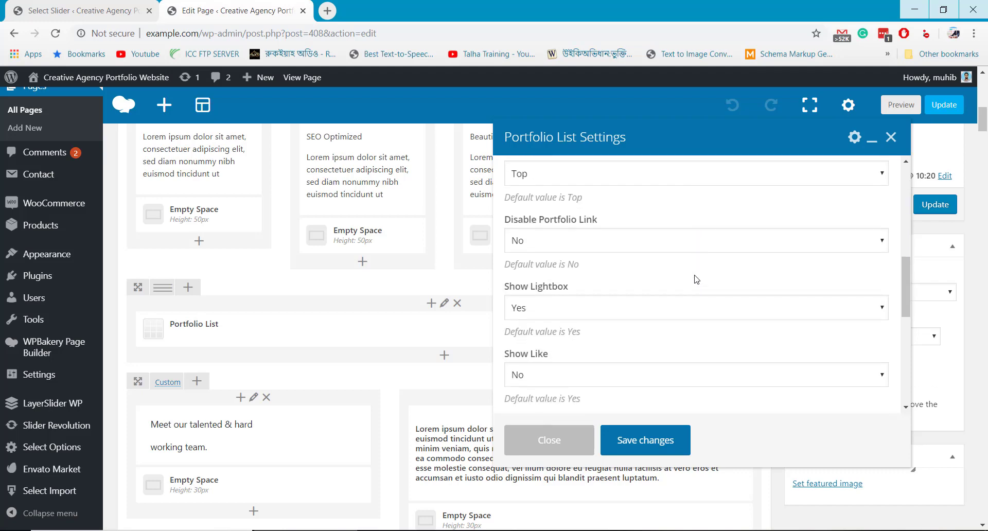
scroll(696, 280, down, 5)
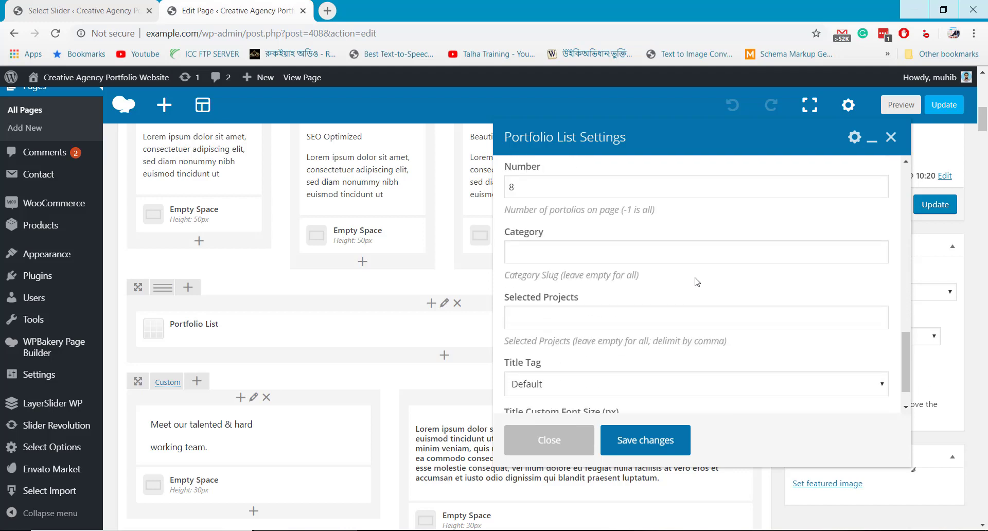
scroll(696, 282, down, 1)
scroll(695, 278, up, 8)
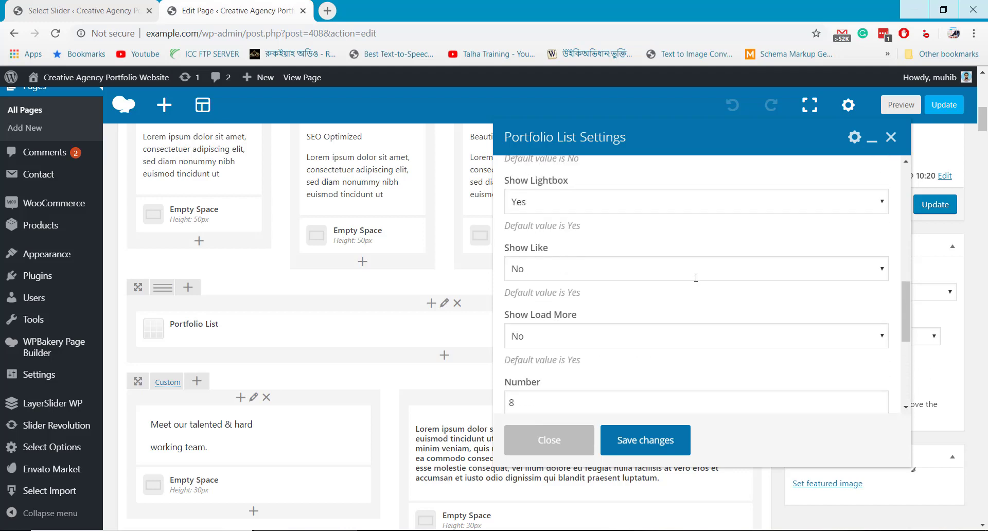
scroll(696, 278, up, 4)
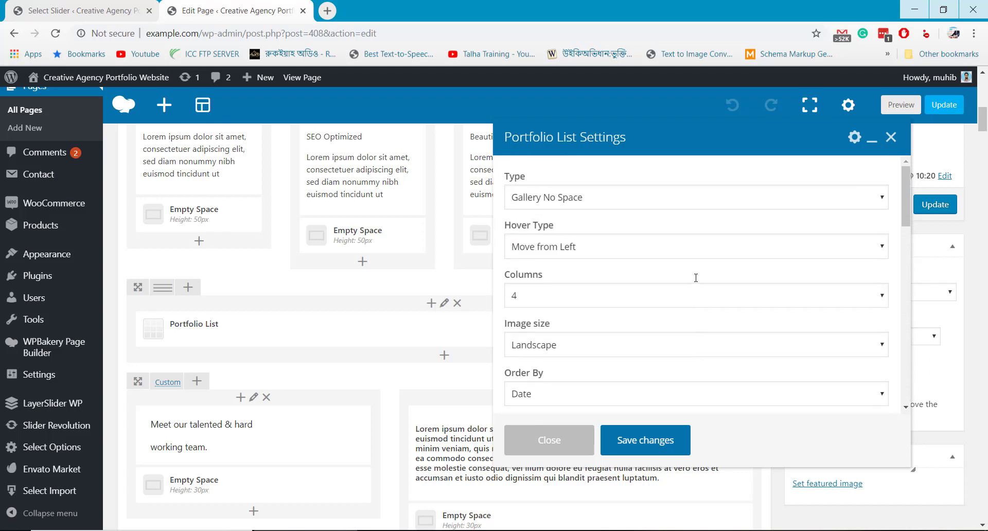
click(554, 438)
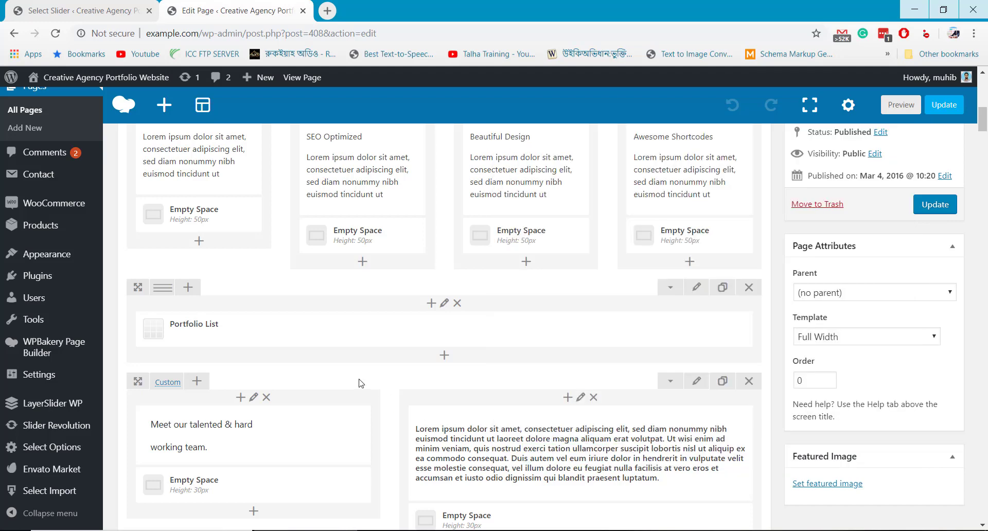
Examine the text of the "Meet our talented & hard working team." text block, and close its settings without saving.
scroll(360, 386, down, 1)
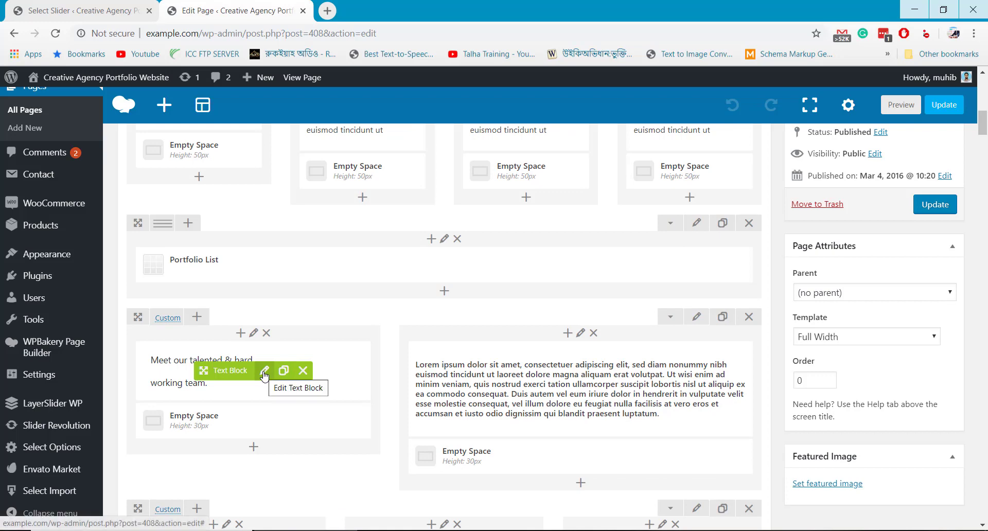
click(264, 371)
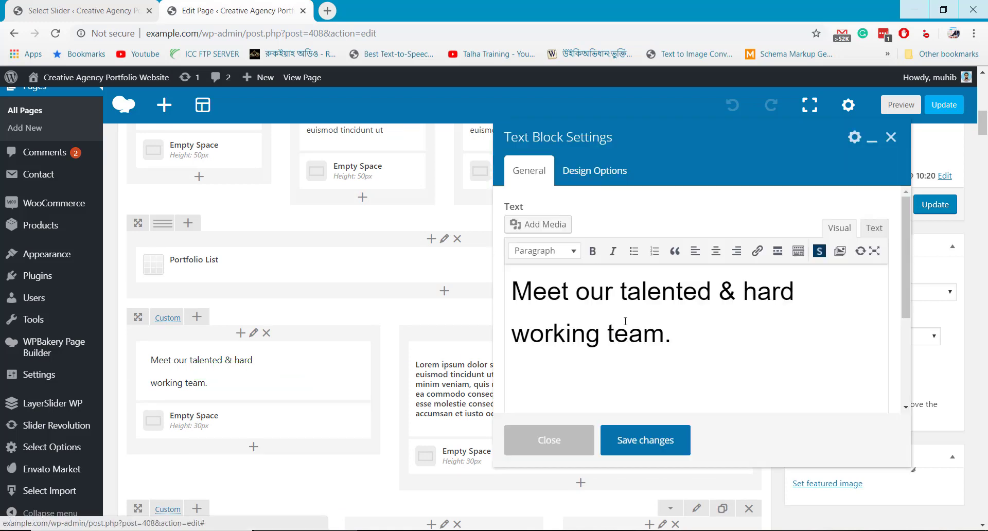
click(614, 301)
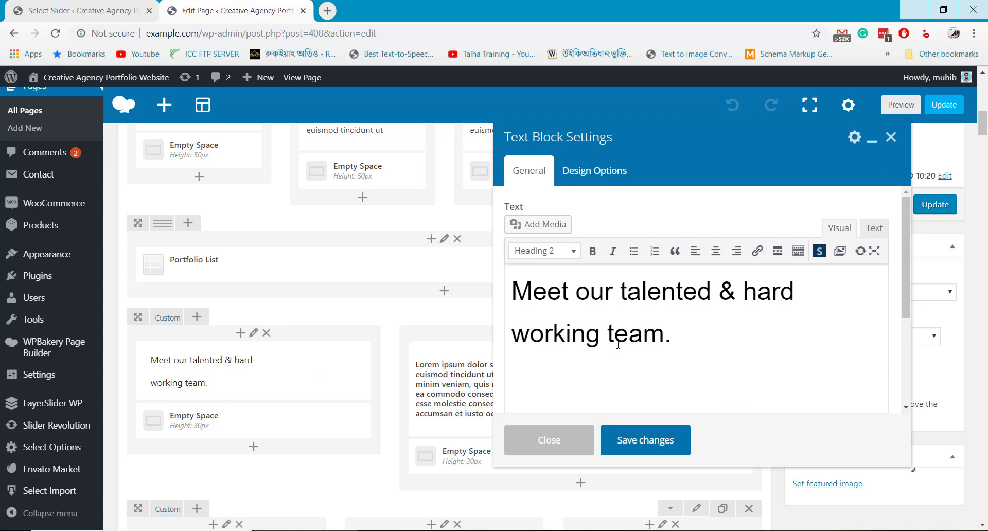
click(546, 441)
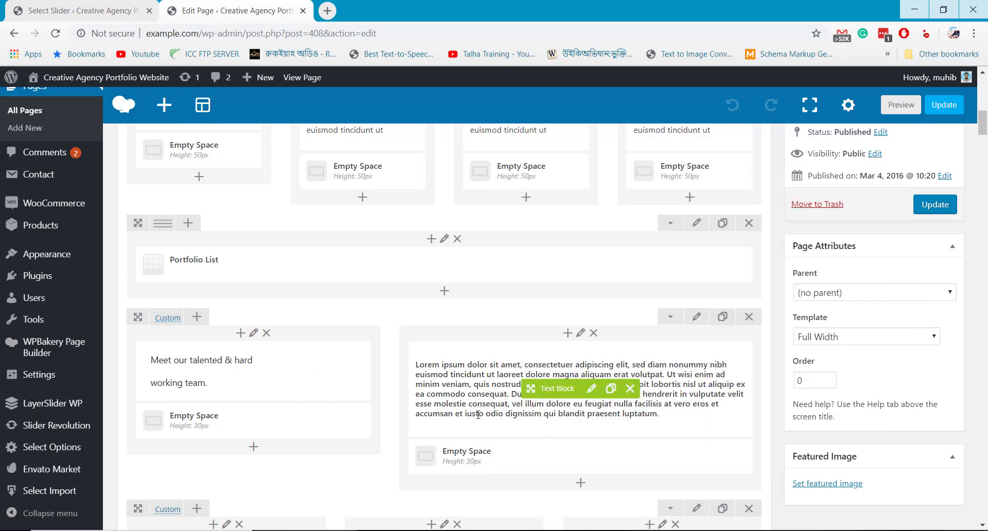
Open the Creative Director's Team element settings and examine the type, image, hover color, name and position fields.
scroll(481, 419, down, 5)
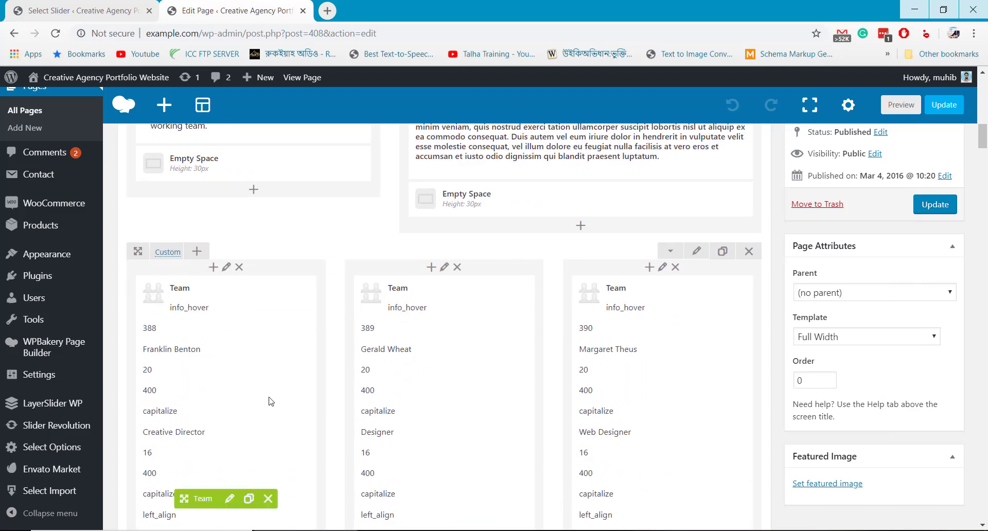
scroll(232, 471, down, 1)
scroll(235, 452, down, 3)
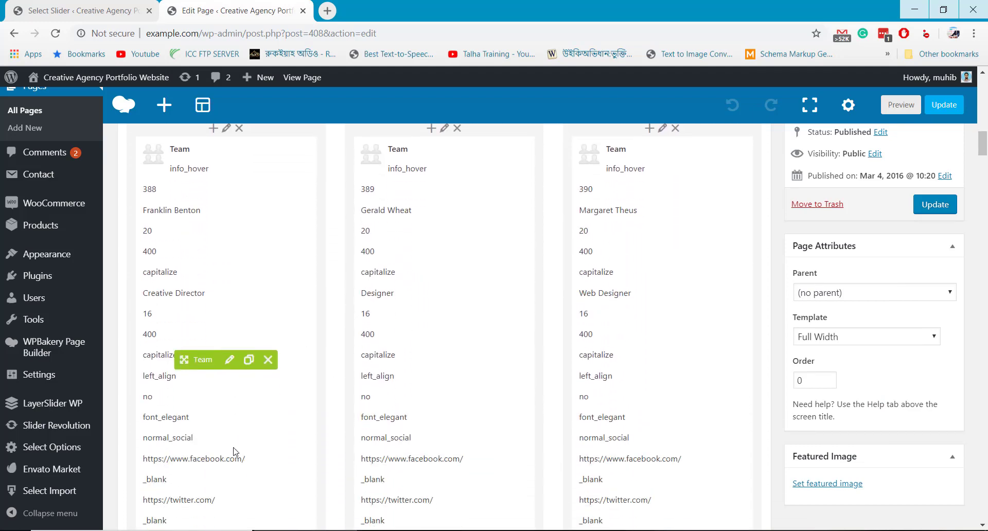
click(229, 306)
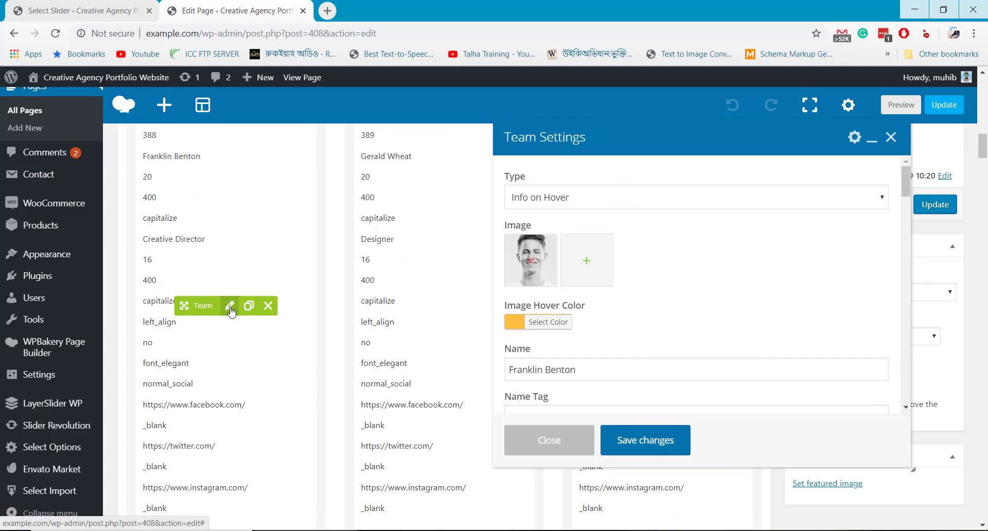
scroll(707, 292, down, 2)
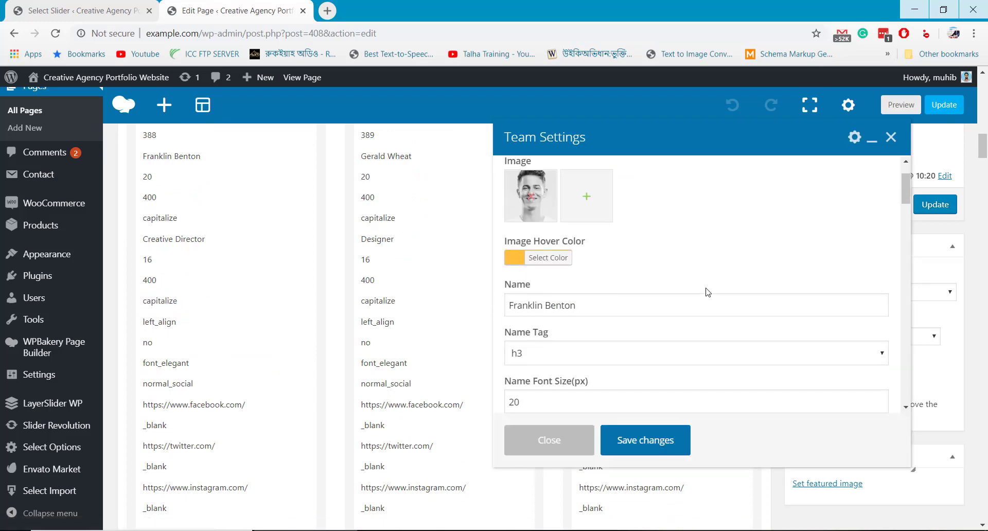
click(565, 244)
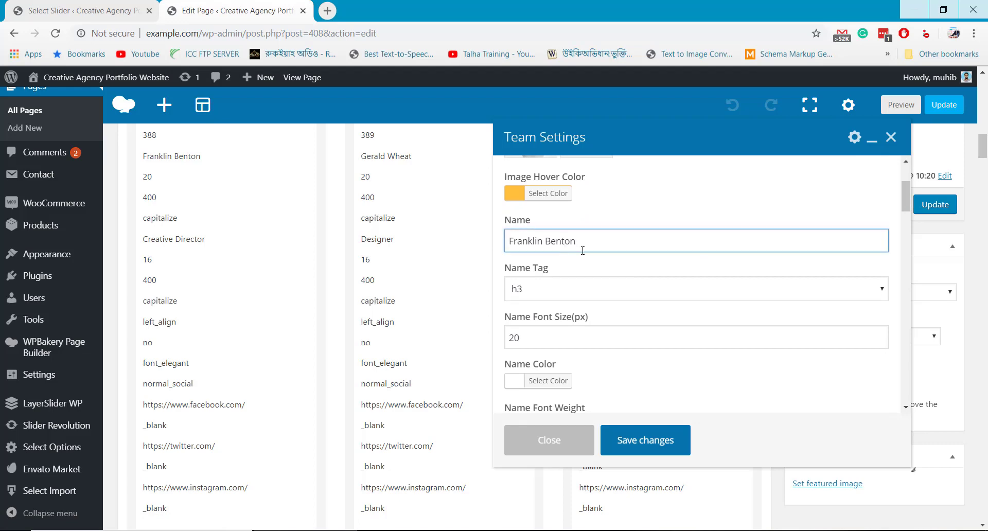
scroll(592, 256, down, 6)
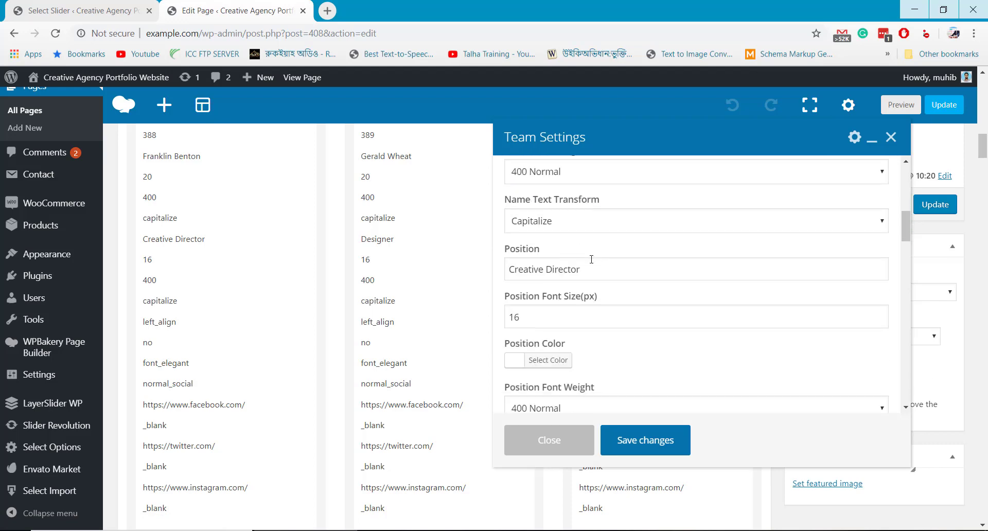
click(539, 207)
scroll(597, 319, up, 2)
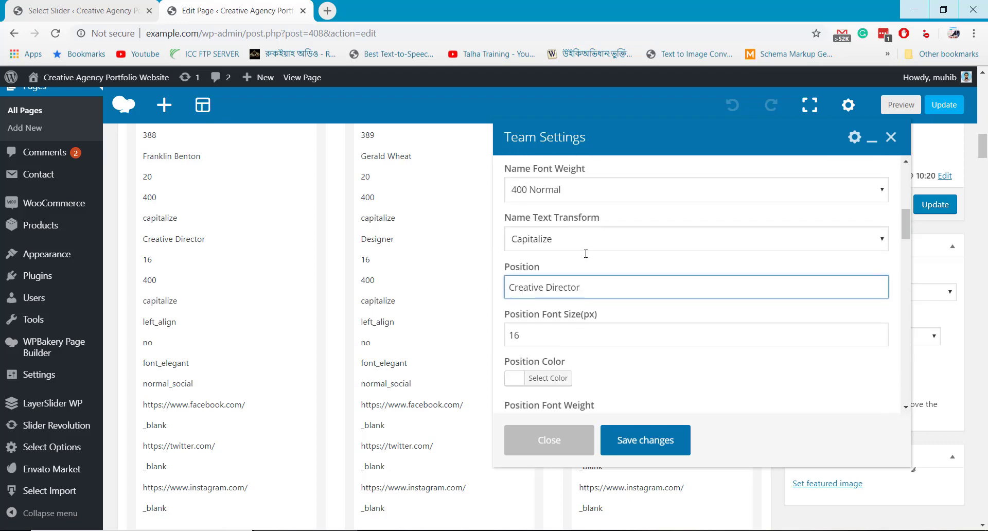
scroll(596, 334, down, 2)
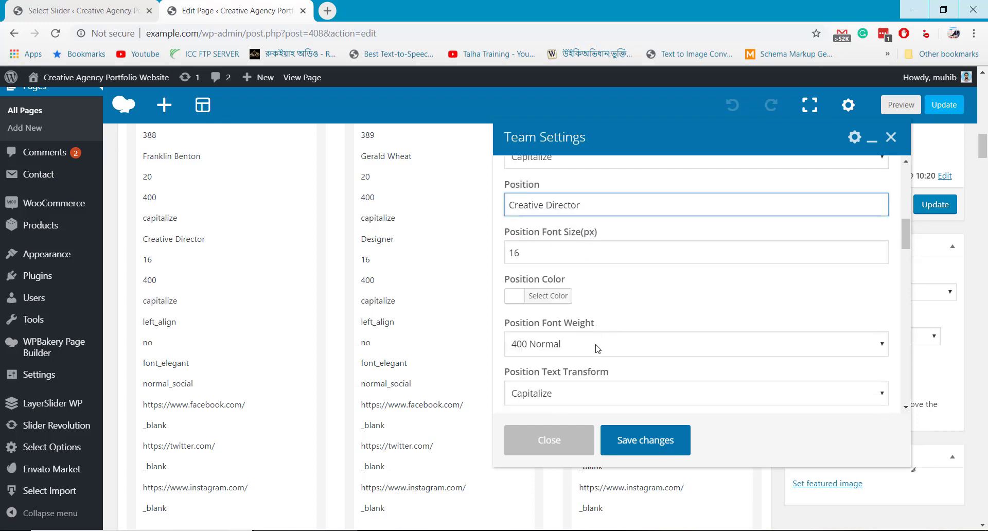
Examine the Team element's text align, box border, social icon style and color settings, plus Social Icon 1's link and target.
scroll(597, 349, down, 5)
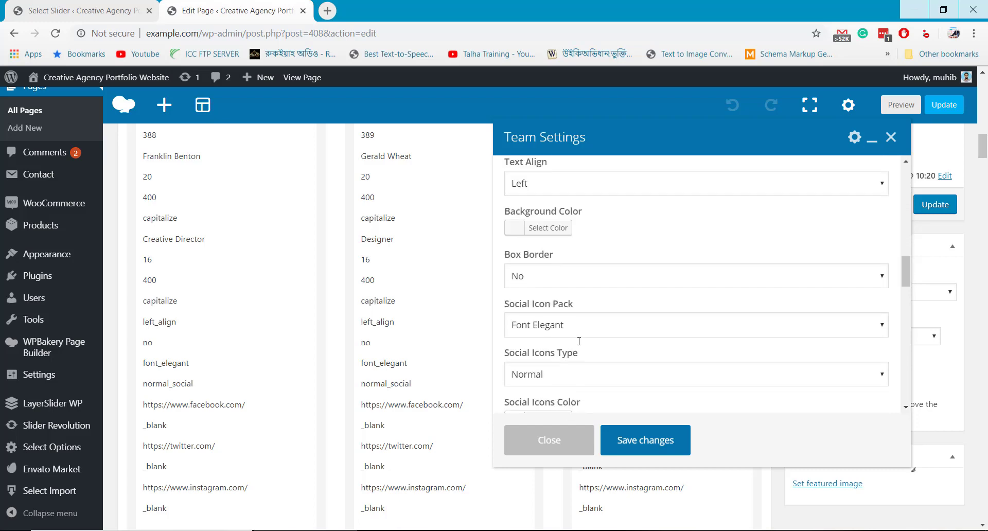
scroll(586, 344, down, 1)
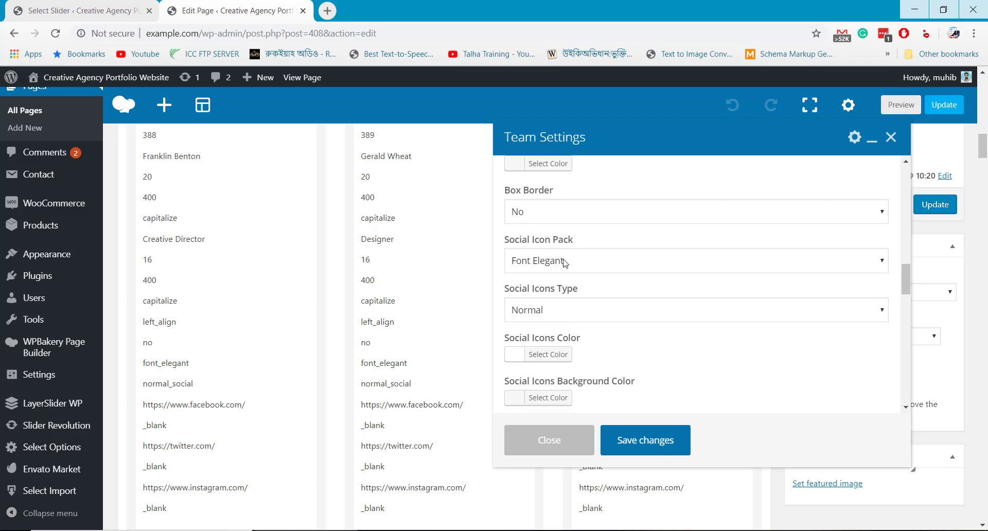
scroll(591, 318, down, 4)
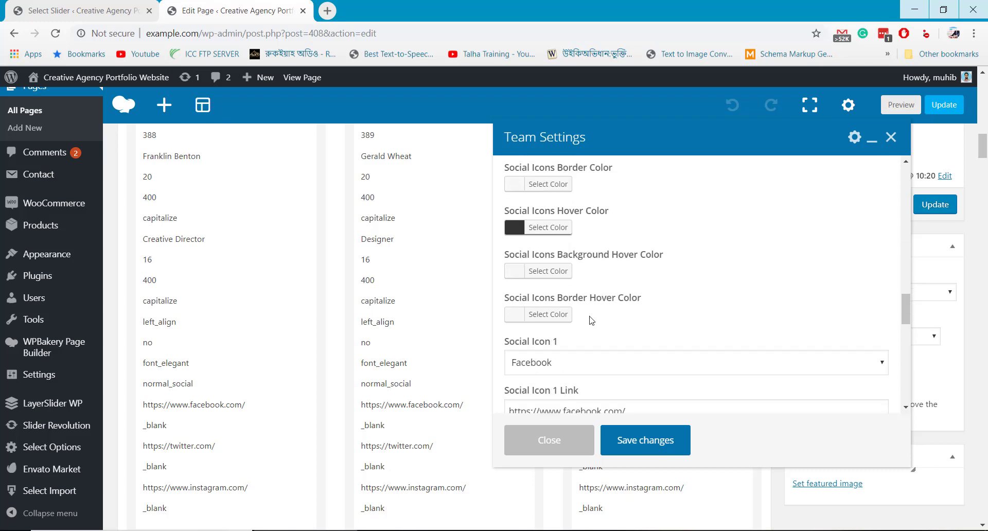
scroll(591, 320, down, 2)
click(592, 282)
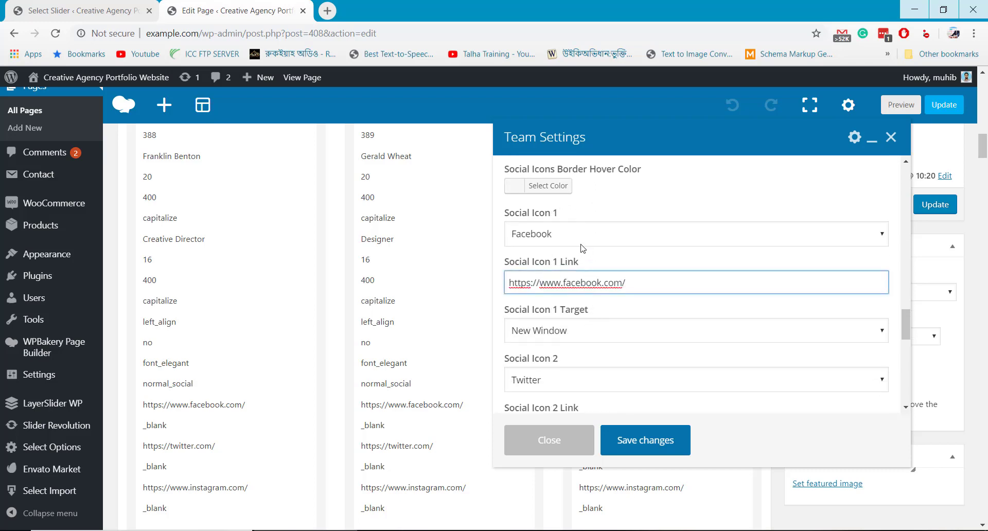
click(564, 333)
click(564, 334)
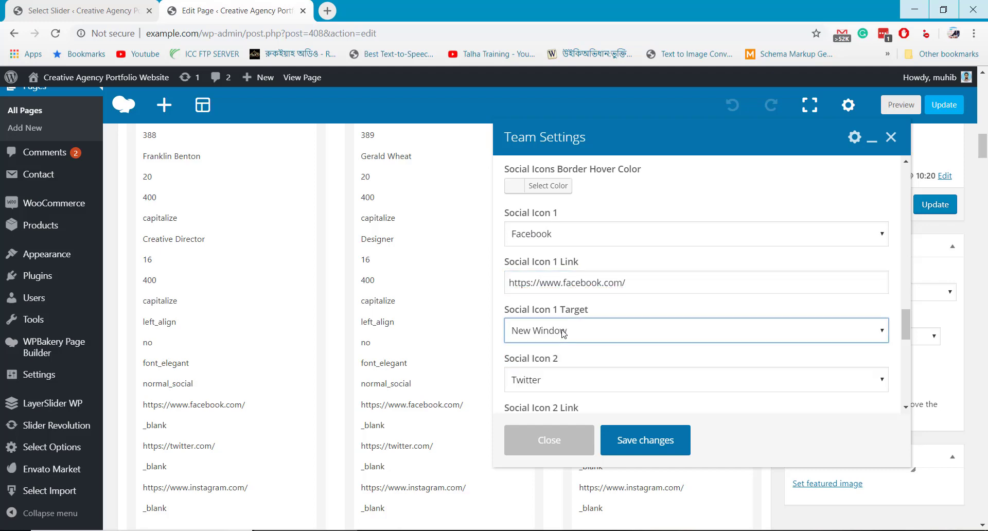
Check the icon choices for Social Icons 2 and 3, look over the remaining social icon fields, and close the Team settings without saving.
scroll(572, 369, down, 1)
click(566, 323)
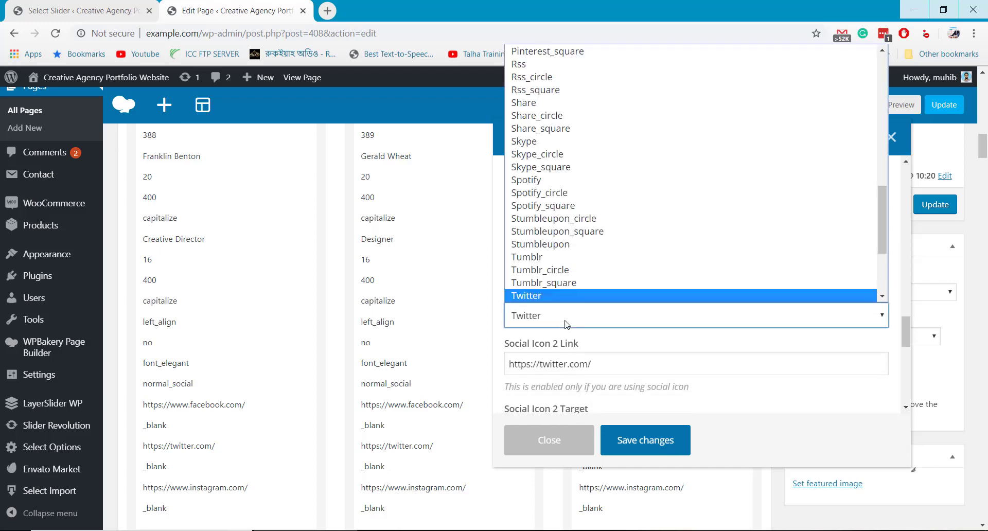
click(566, 323)
scroll(572, 329, down, 2)
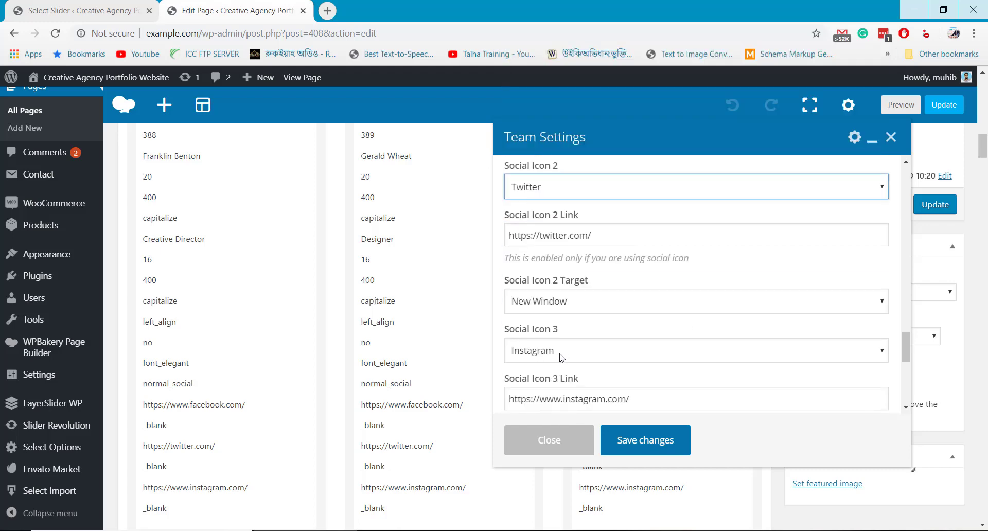
scroll(561, 356, down, 1)
click(560, 297)
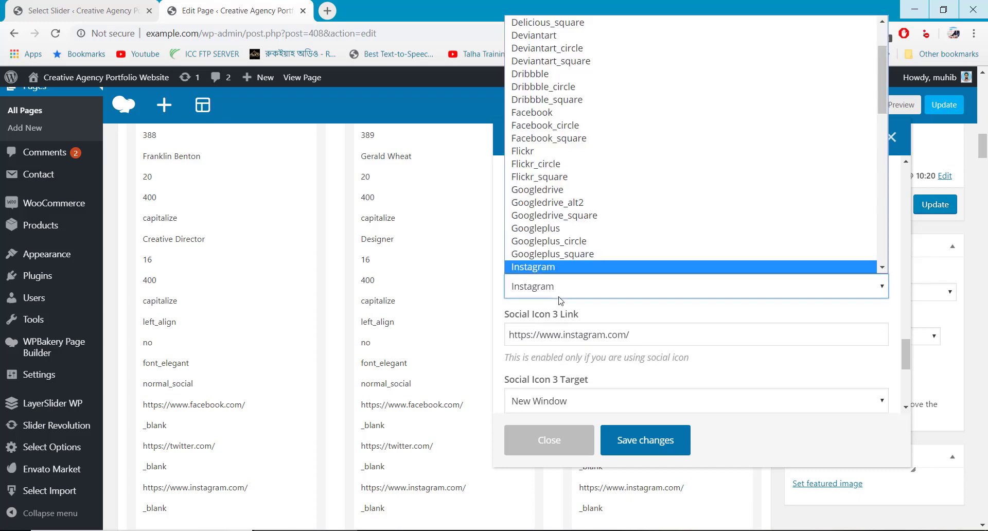
click(561, 301)
scroll(582, 323, down, 5)
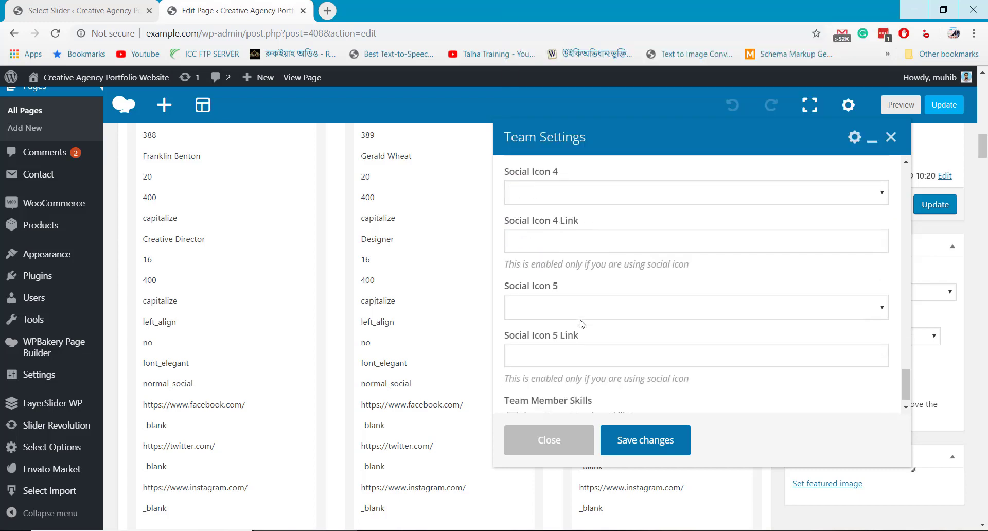
click(578, 444)
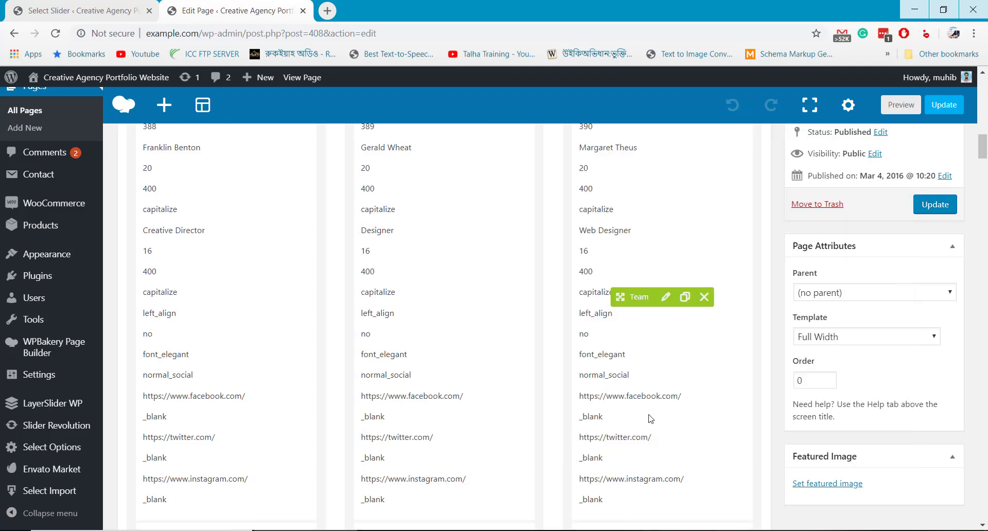
Examine the settings of the Web Designer's Team element in the second team row, and close them without saving.
scroll(650, 418, down, 7)
scroll(649, 418, down, 3)
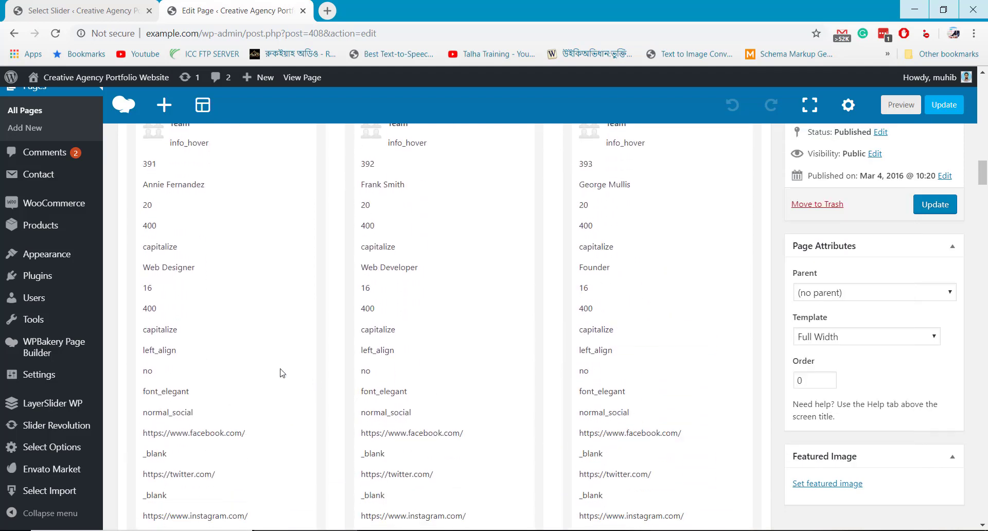
click(229, 336)
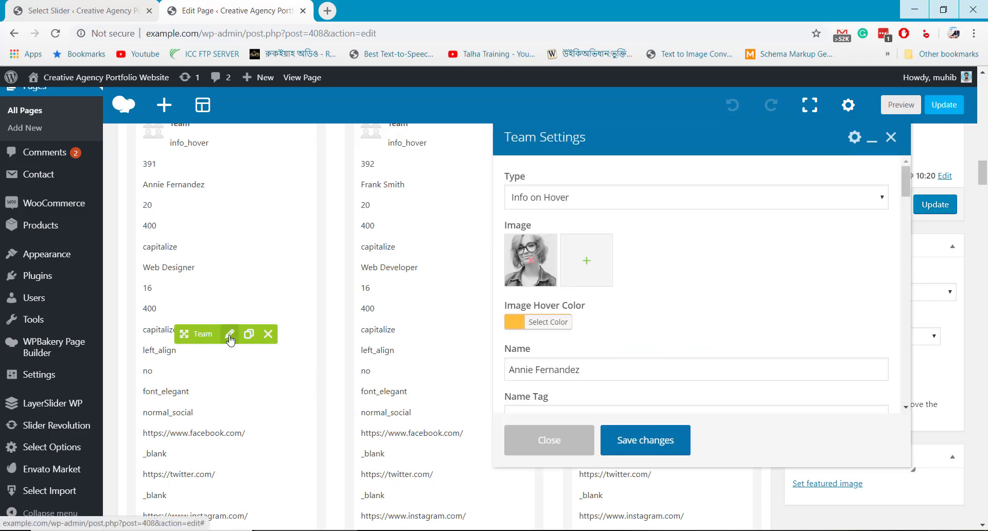
scroll(668, 303, down, 2)
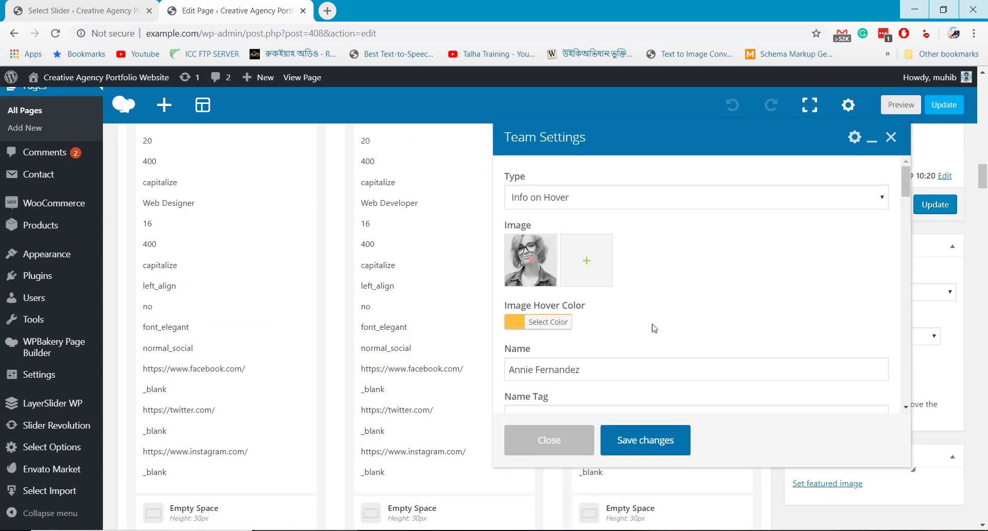
click(549, 438)
Review all settings of the Testimonials element, from type and category to animation speed, and close them without saving.
scroll(364, 400, down, 5)
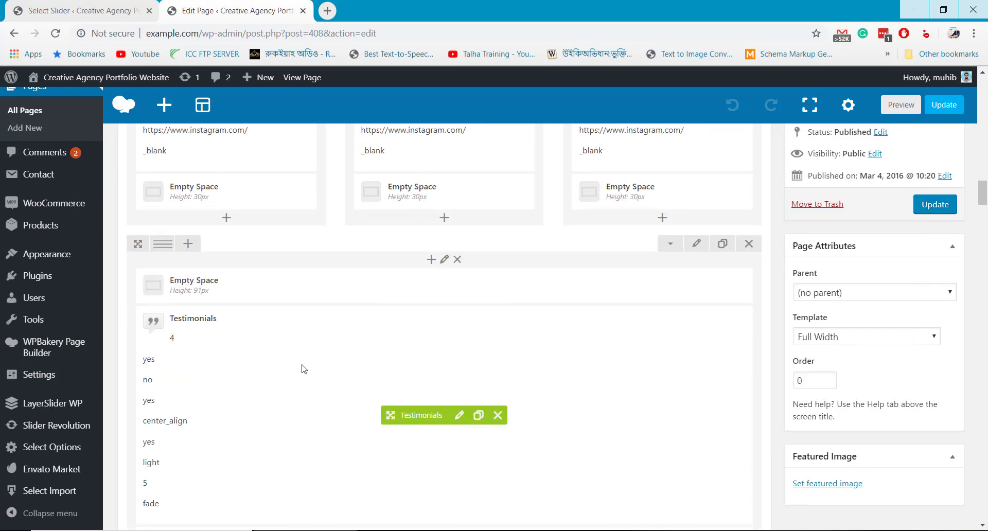
click(458, 415)
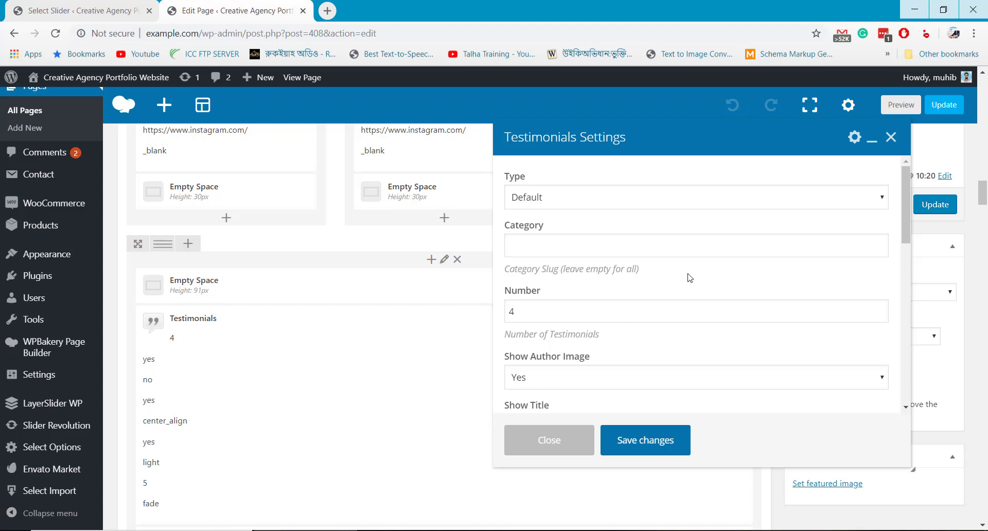
scroll(689, 278, down, 2)
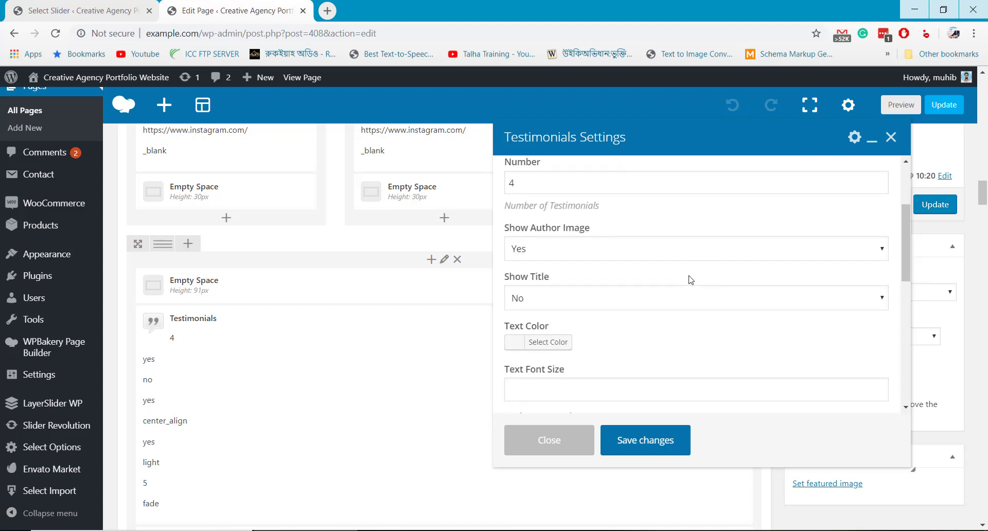
scroll(690, 280, down, 5)
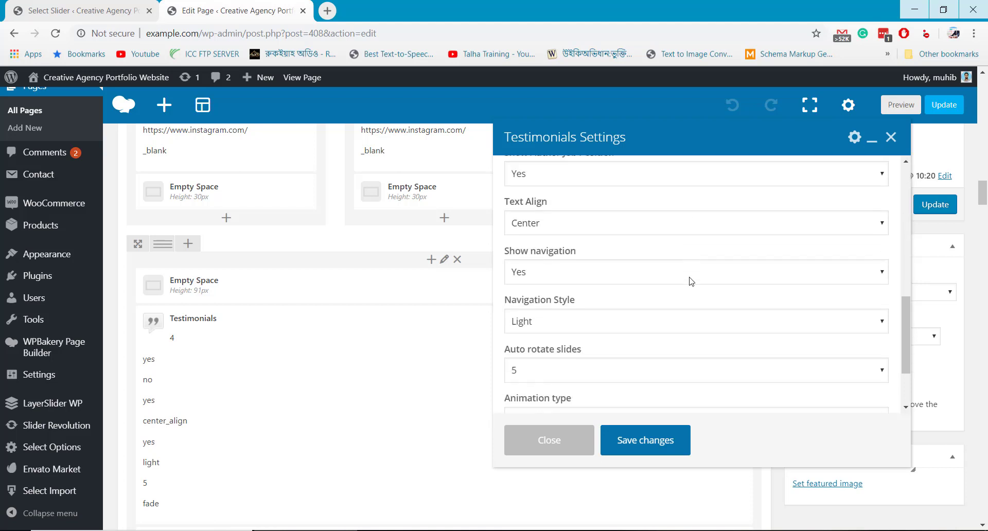
scroll(690, 280, down, 2)
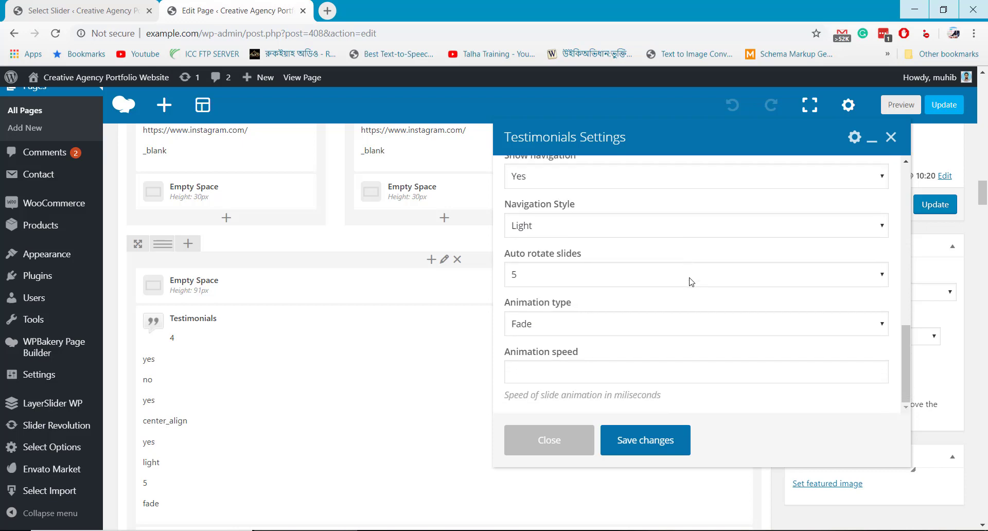
click(547, 440)
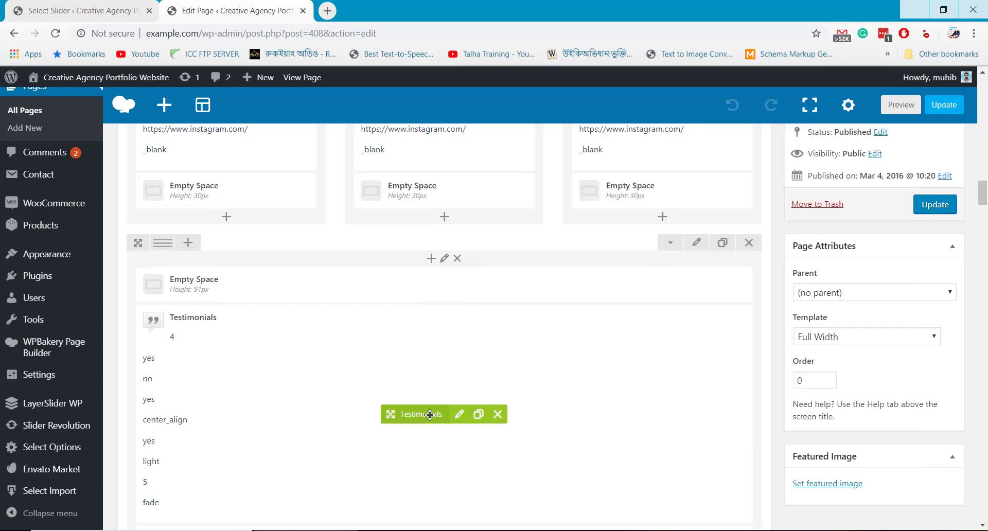
Examine the Lorem ipsum text block under the "Beautiful Design." heading, and close its settings without saving.
scroll(397, 404, down, 3)
scroll(397, 405, down, 7)
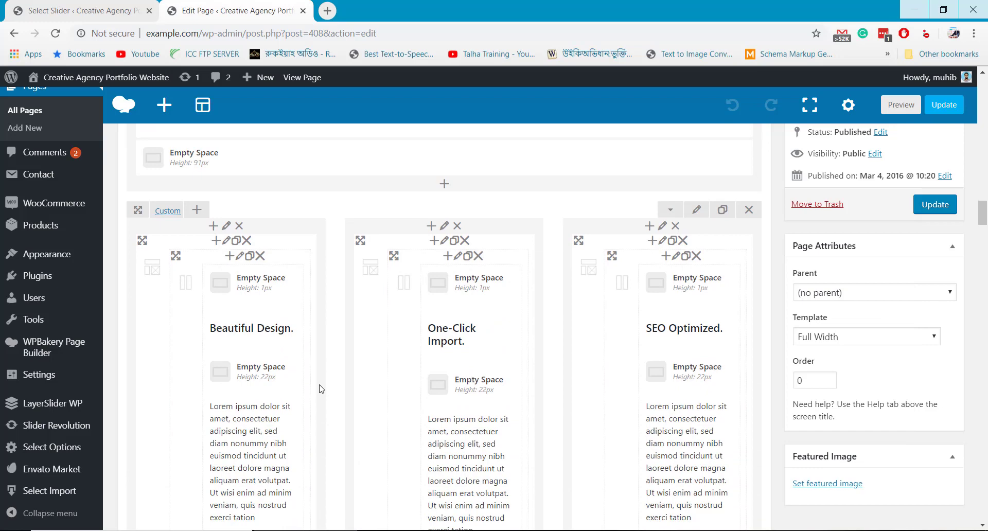
mouse_move(267, 386)
scroll(266, 386, down, 1)
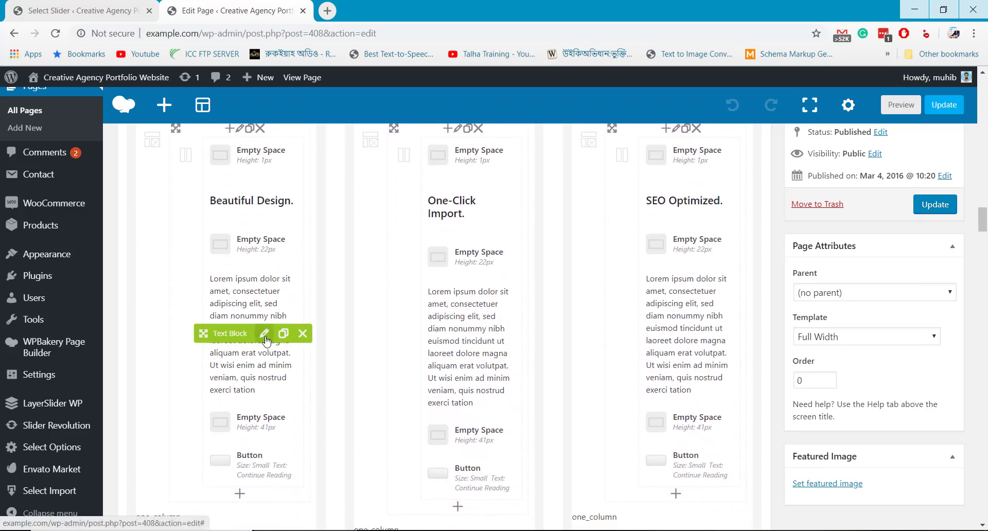
click(265, 334)
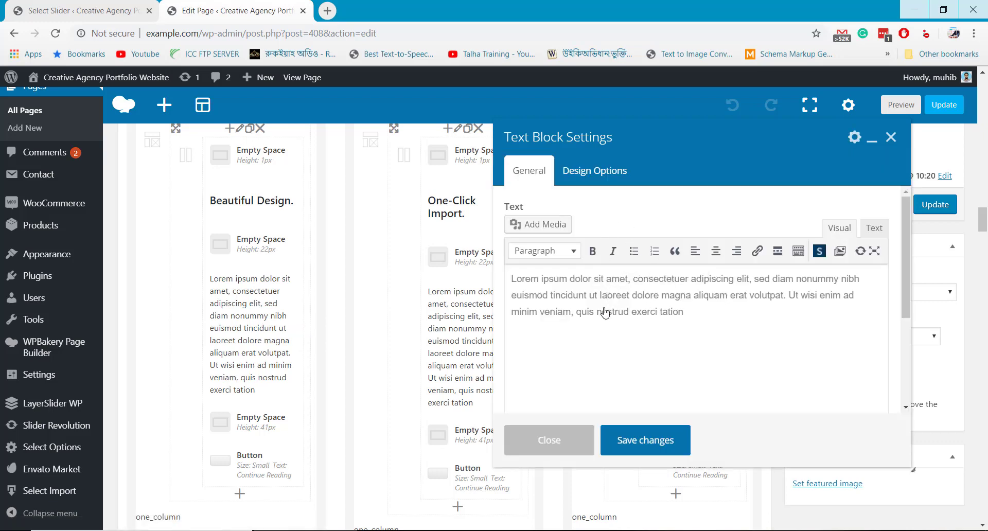
click(570, 441)
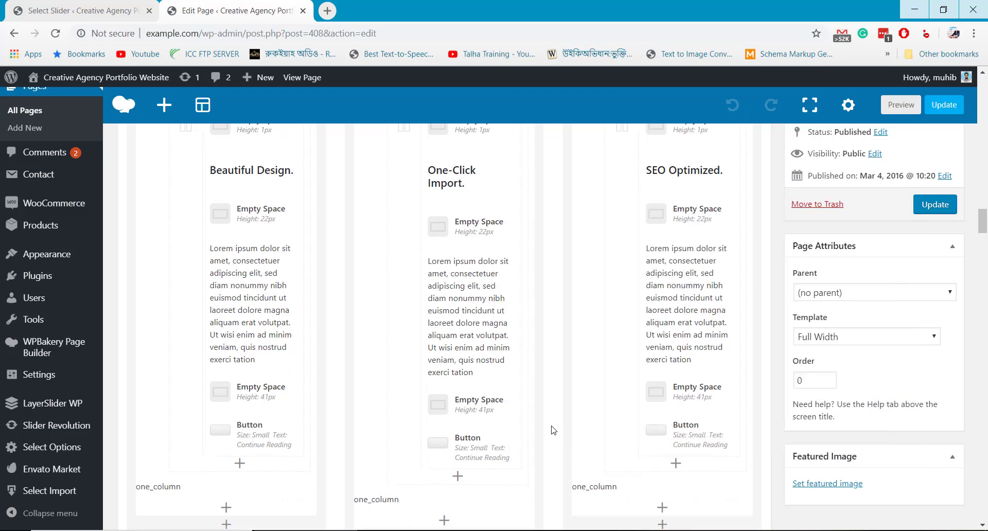
Examine the text of the "Don't hesitate to contact us for questions & collaborations." text block, and close its settings without saving.
scroll(553, 427, down, 5)
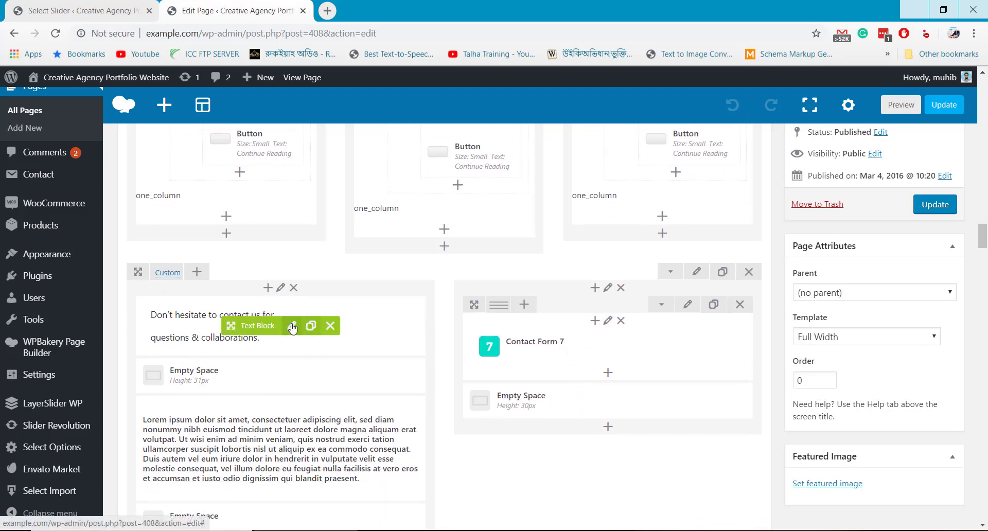
click(291, 327)
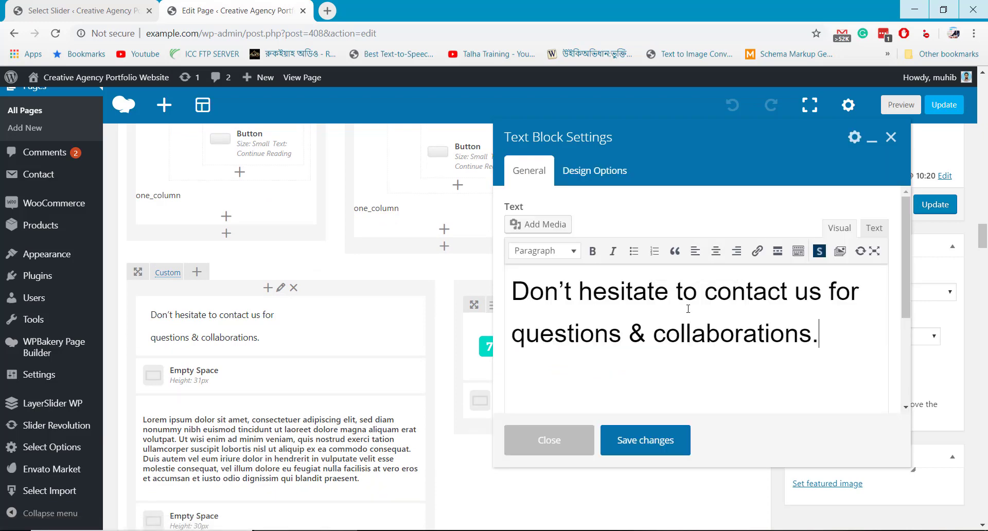
click(682, 292)
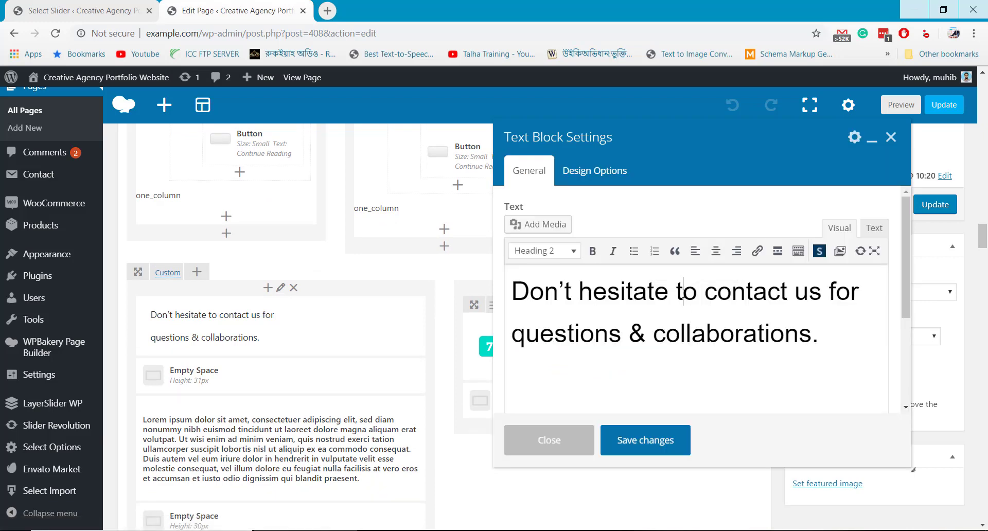
click(567, 445)
scroll(295, 360, down, 3)
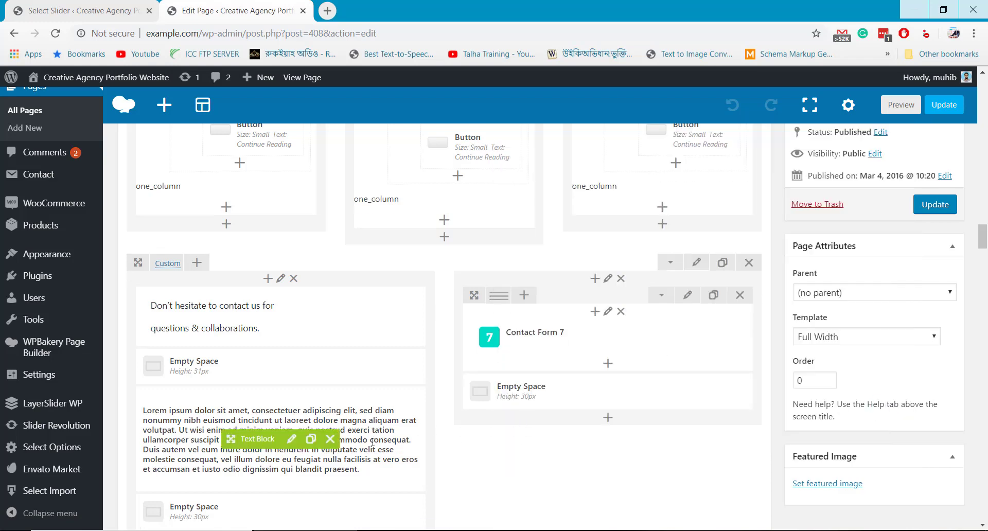
Examine the settings of the contact row's Lorem ipsum text block and its Contact Form 7 element, closing both without saving.
click(292, 321)
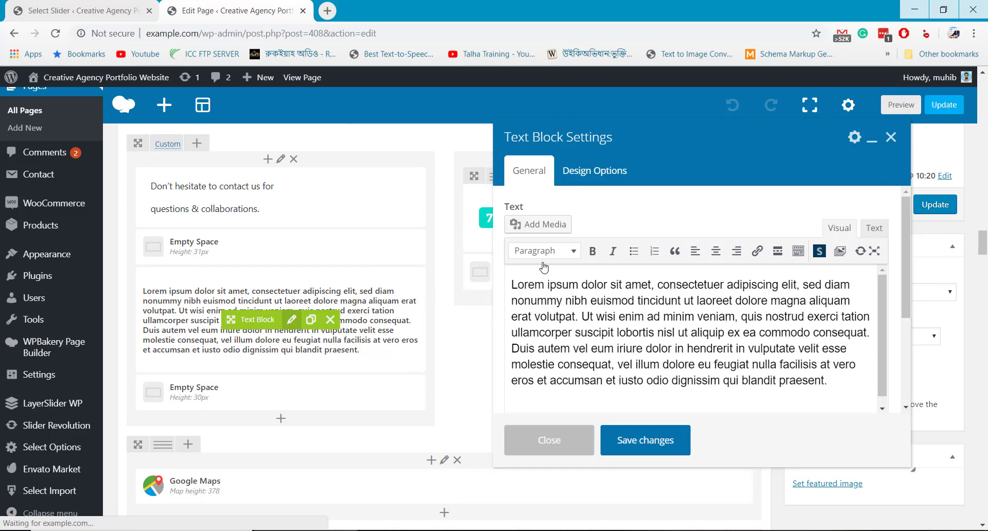
click(598, 300)
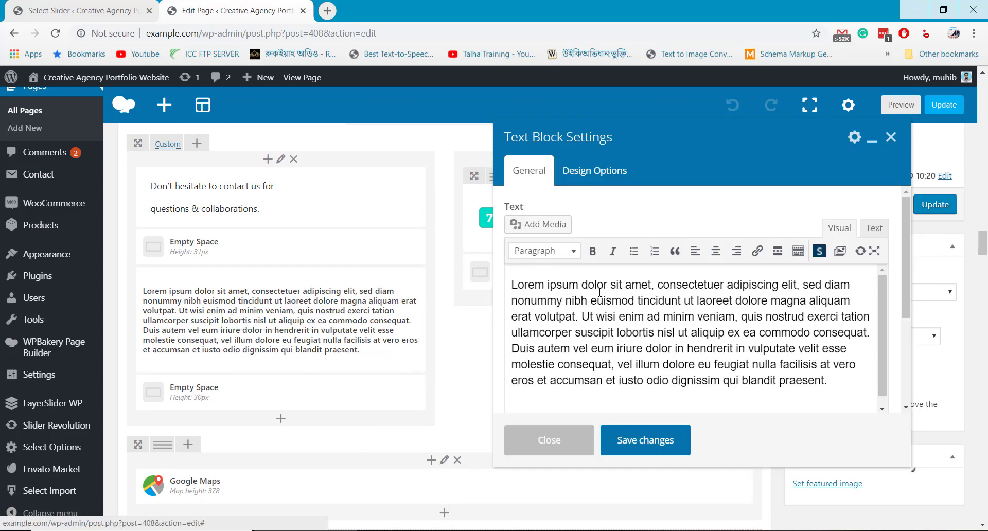
click(547, 444)
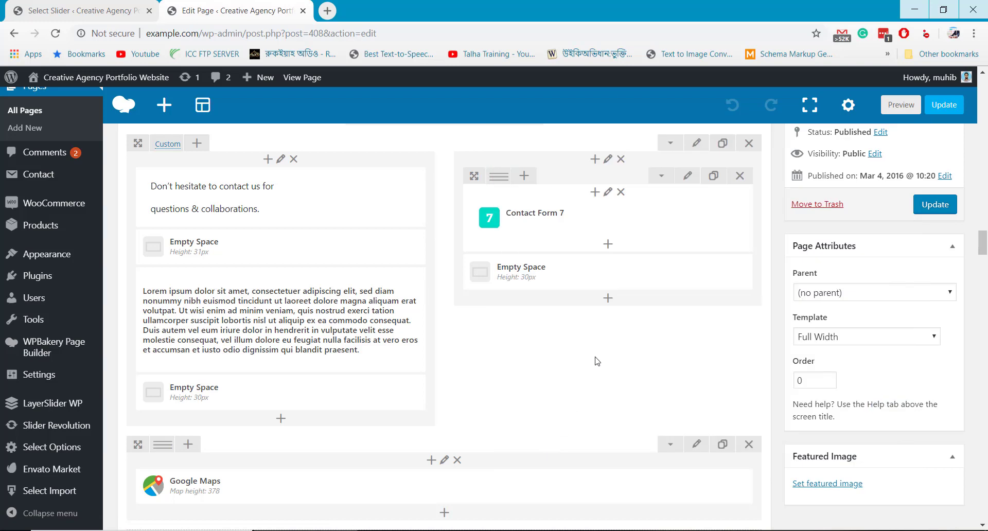
click(628, 221)
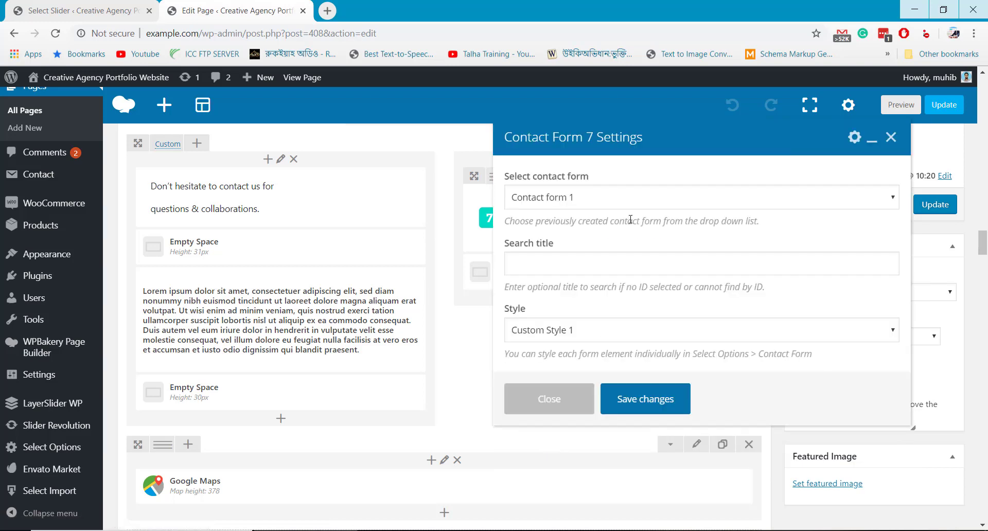
click(561, 402)
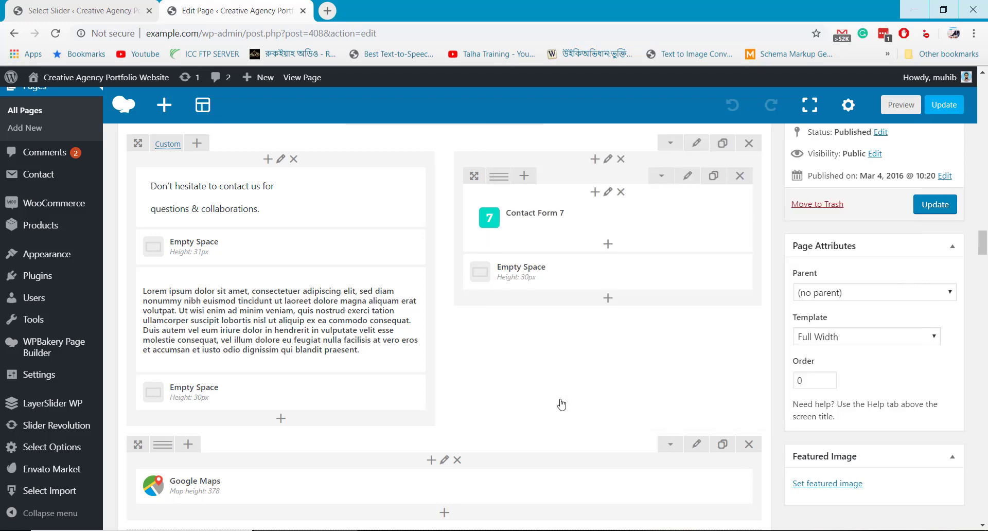
Open the Google Maps element's settings, review its fields, and select the entire map embed iframe code.
scroll(563, 404, down, 1)
scroll(562, 404, down, 1)
click(460, 359)
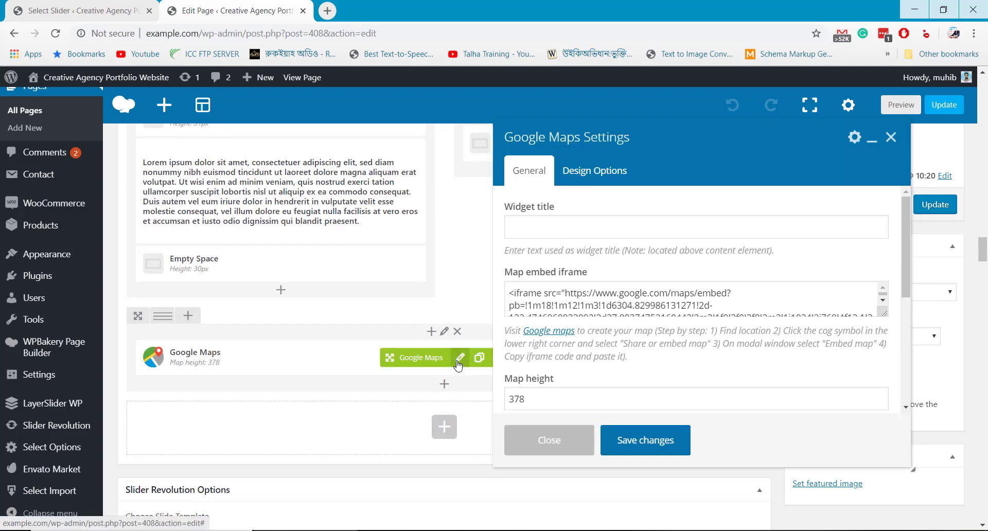
scroll(707, 300, down, 2)
scroll(707, 300, down, 3)
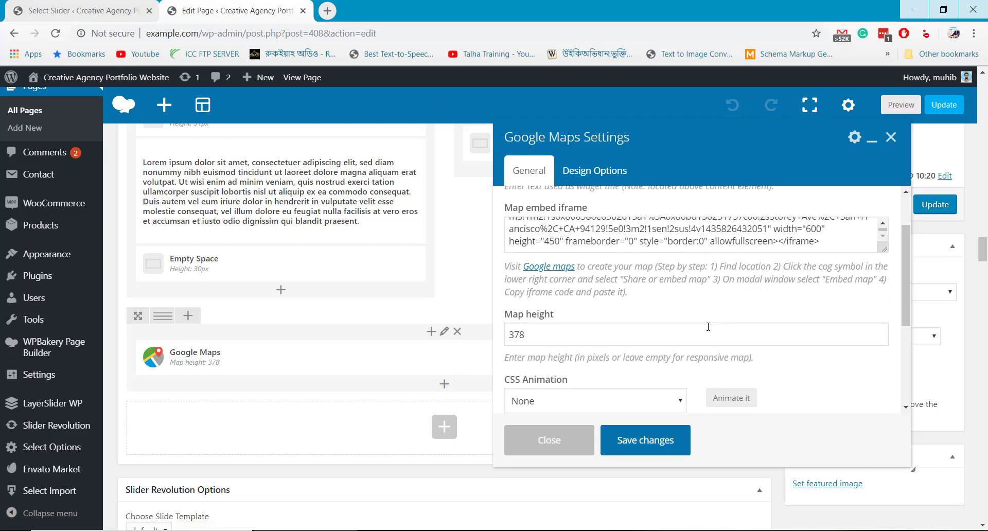
scroll(708, 327, up, 2)
click(708, 307)
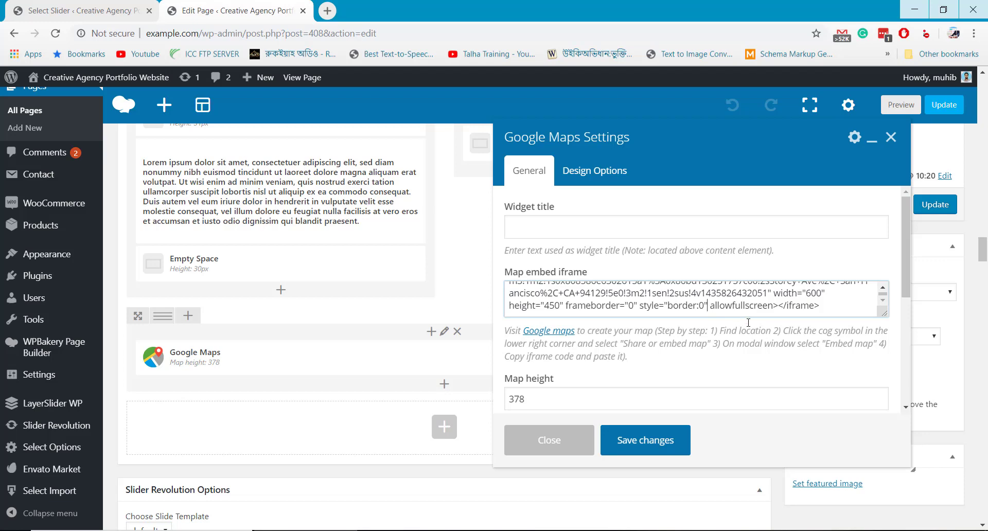
key(ctrl+a)
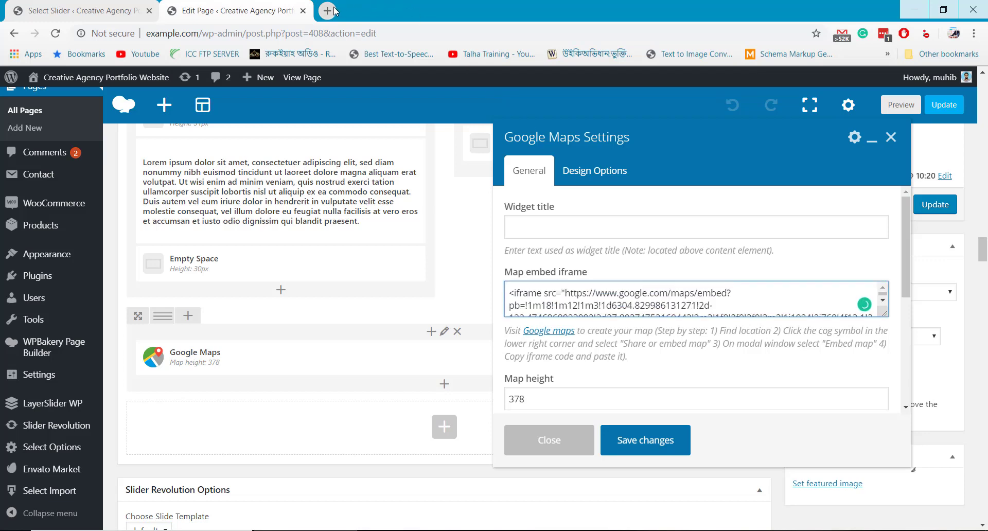
Open maps.google.com in a new browser tab, search for "dhaka, bangl", and choose Bangladesh University on Iqbal Road.
click(327, 11)
text(maps.google.com)
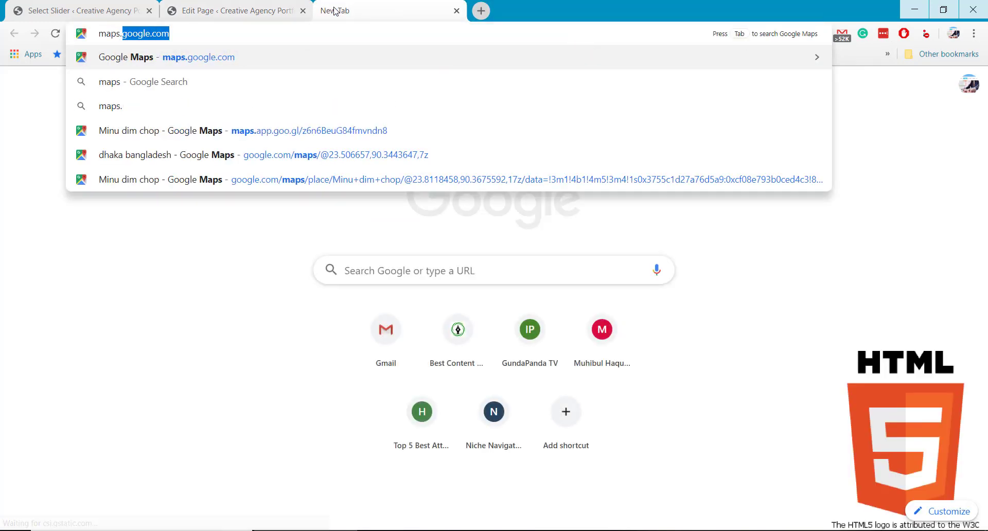
key(Return)
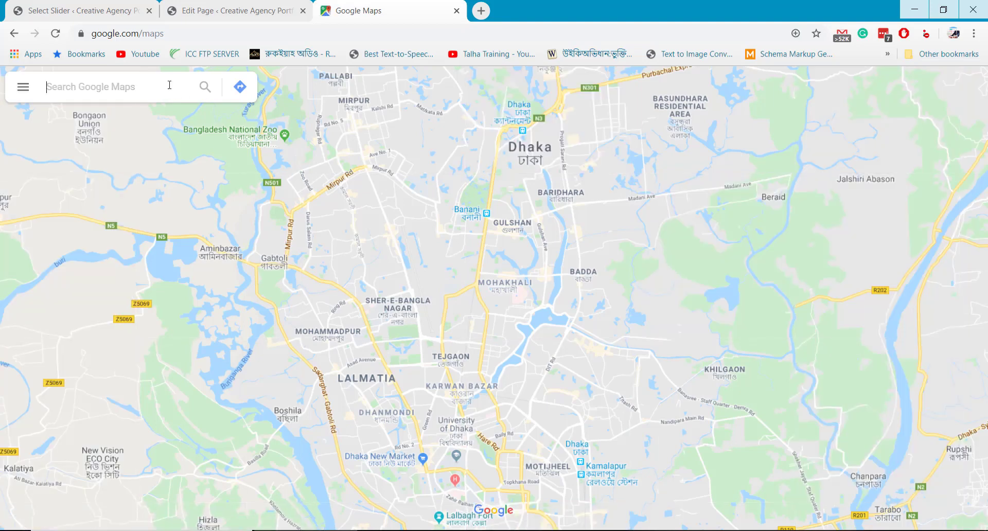
text(dhaka)
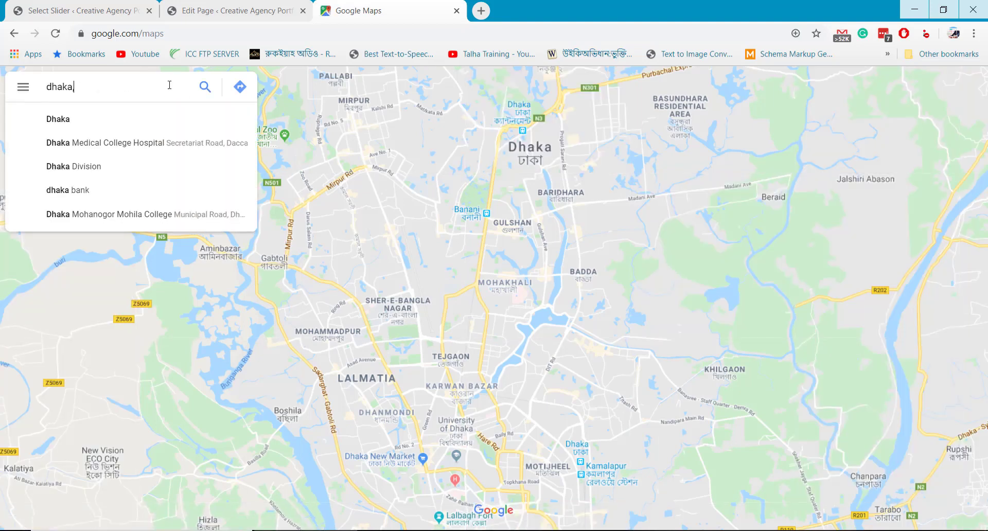
text(, bangl)
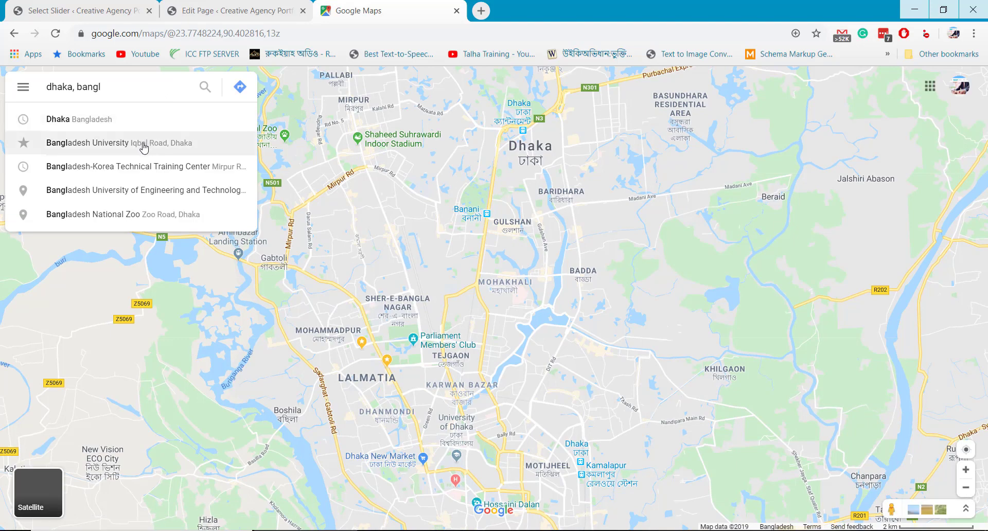
click(119, 143)
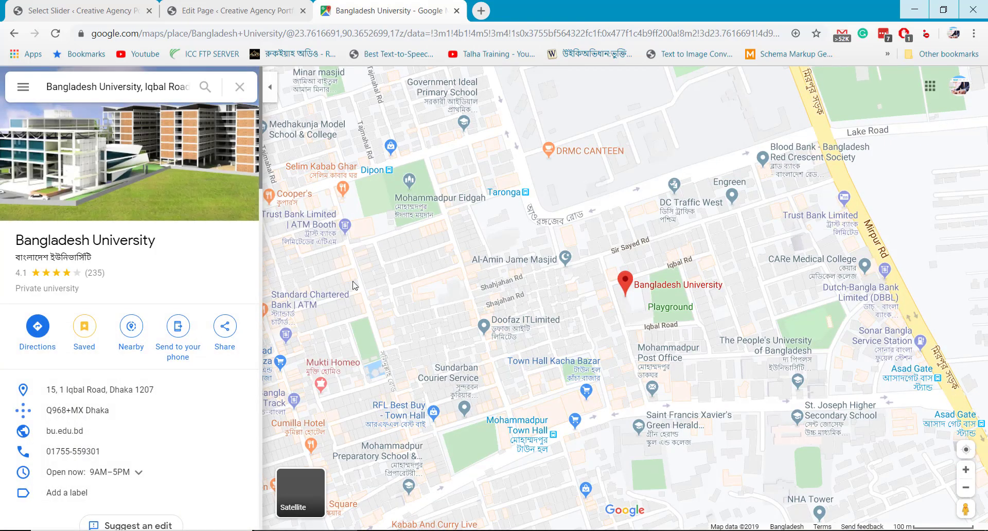
Copy the medium-size embed HTML for the Bangladesh University map from its sharing options.
click(226, 342)
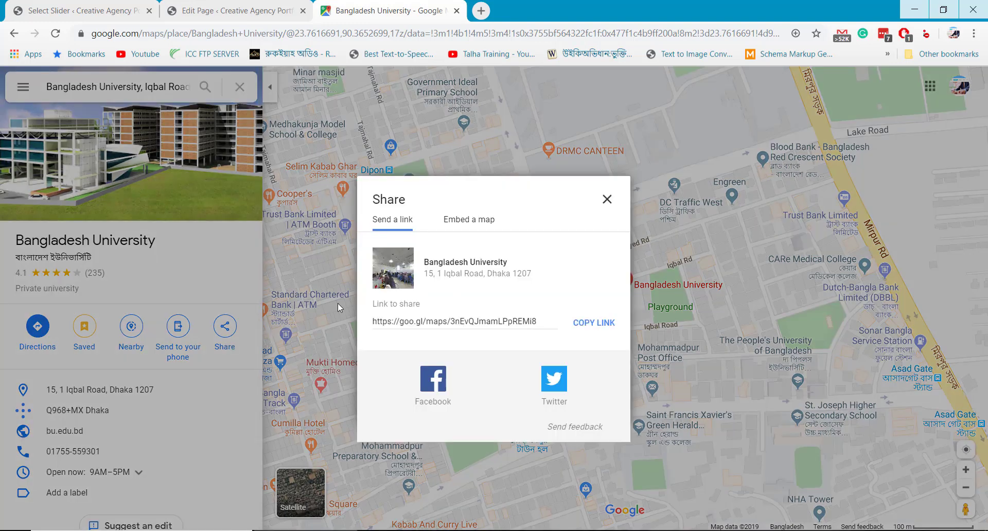
click(464, 222)
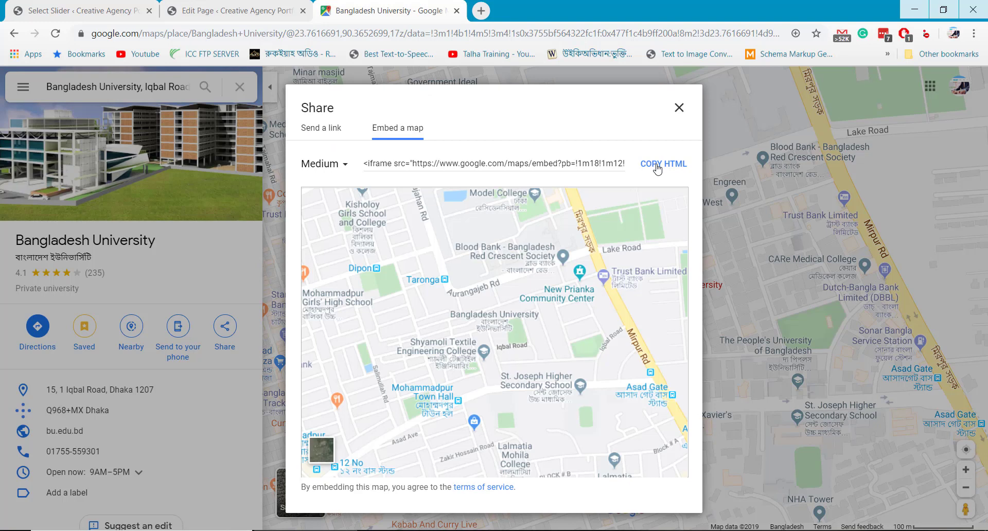
click(657, 166)
Return to the page editor and replace the Google Maps element's embed iframe code with the copied HTML.
click(191, 6)
key(ctrl+v)
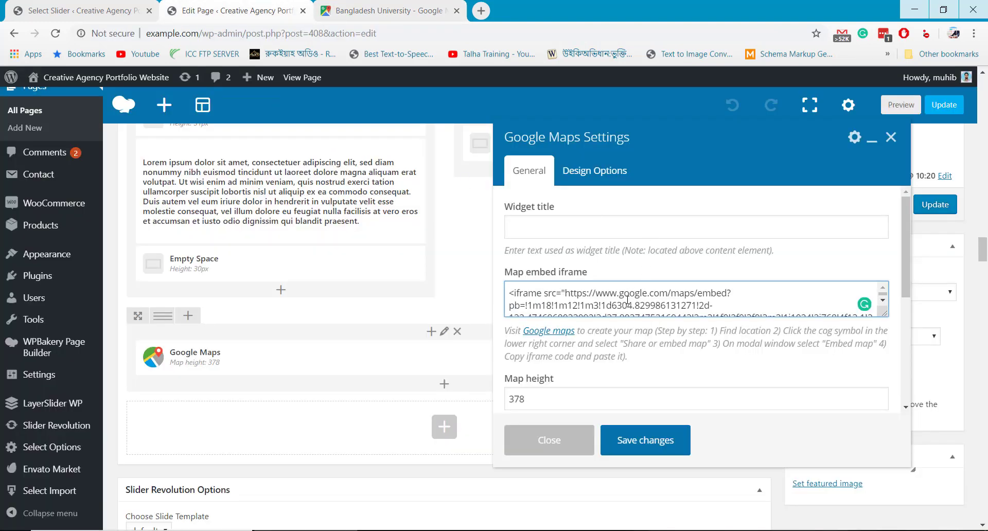
key(ctrl+a)
key(BackSpace)
key(ctrl+v)
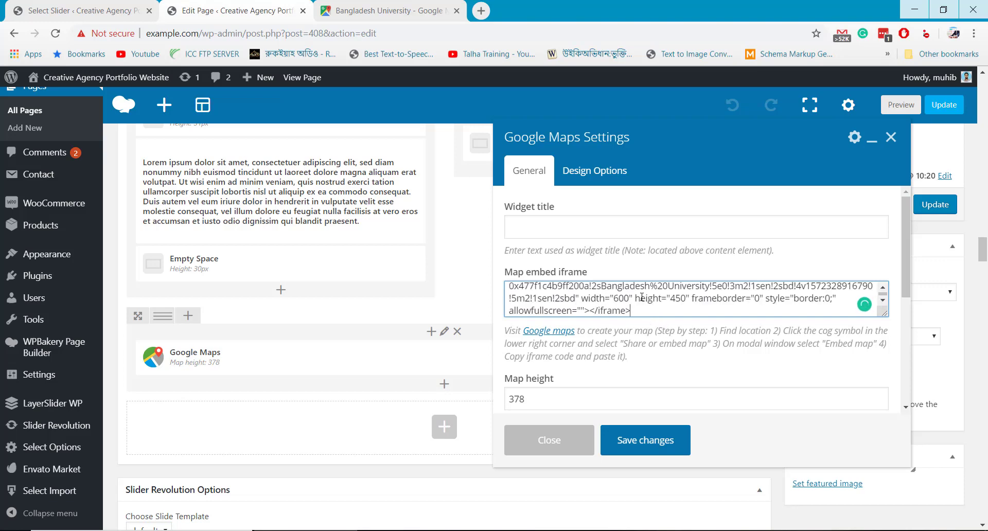
Remove the height="450" attribute from the map embed code and save the Google Maps element's settings.
drag(634, 296, 687, 298)
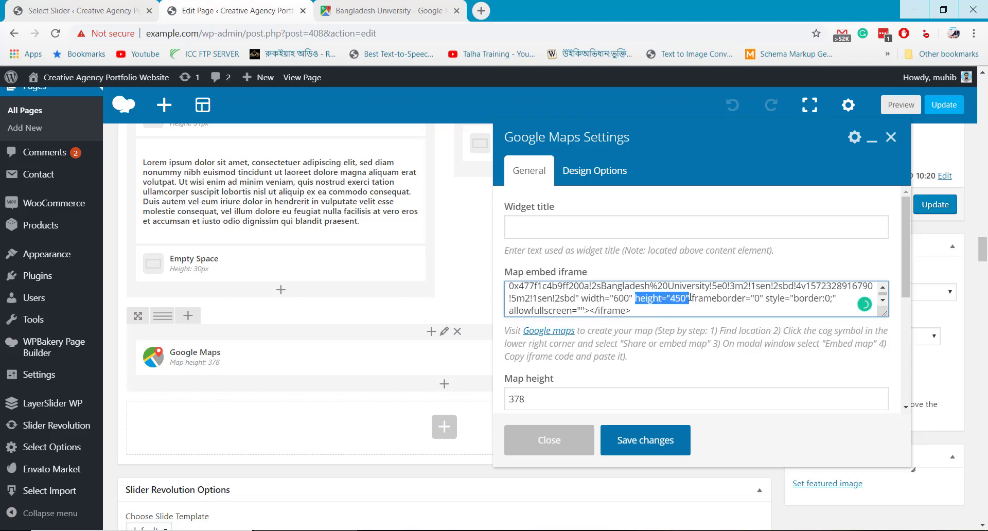
key(BackSpace)
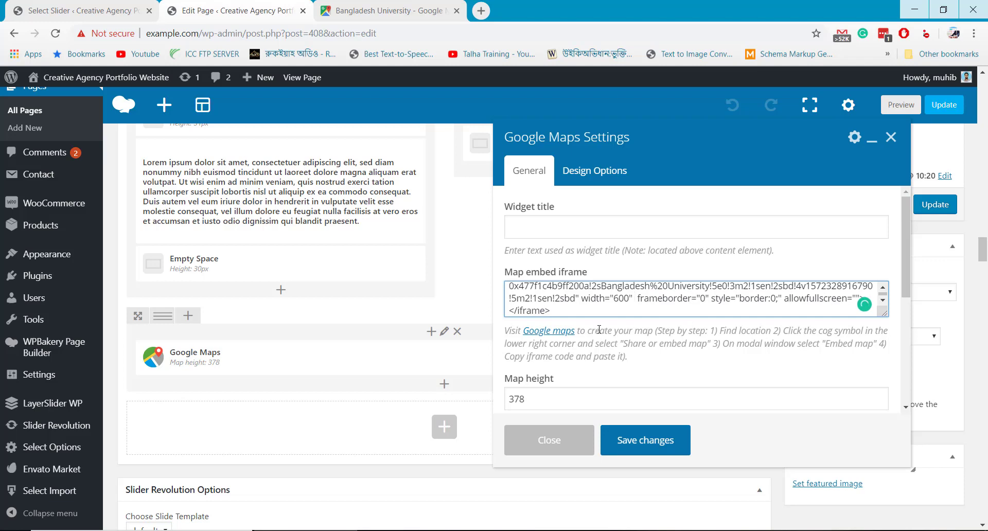
scroll(612, 345, down, 3)
scroll(604, 353, down, 5)
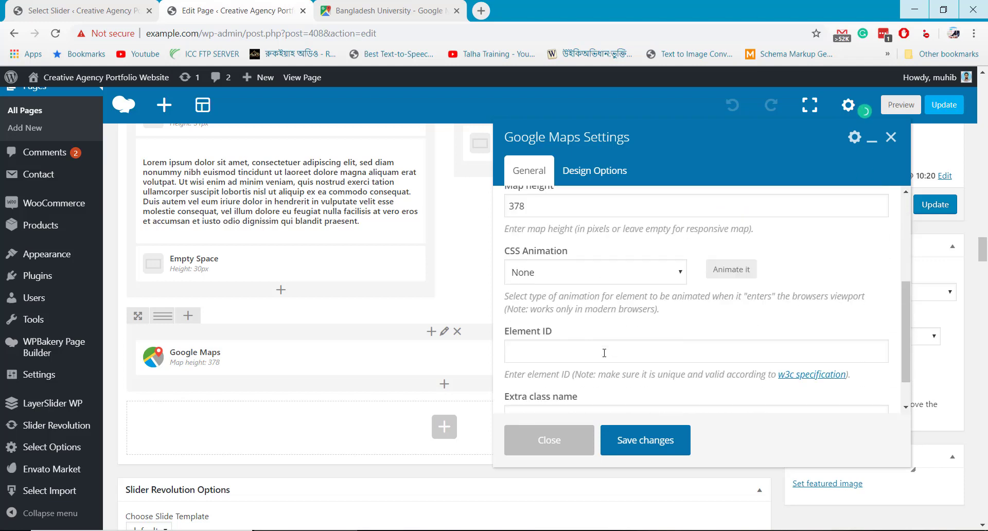
click(650, 445)
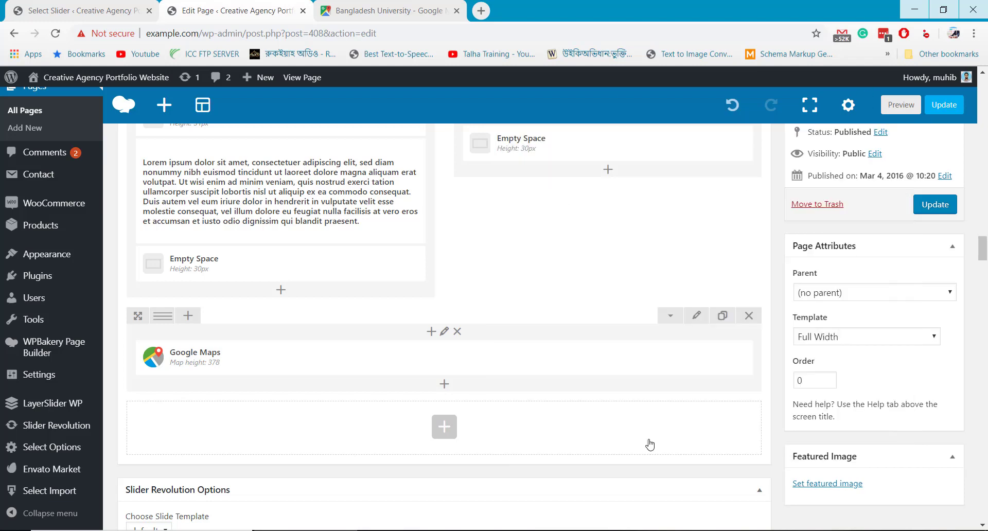
Update the Home Main page and view it on the live site.
click(929, 209)
scroll(591, 327, down, 8)
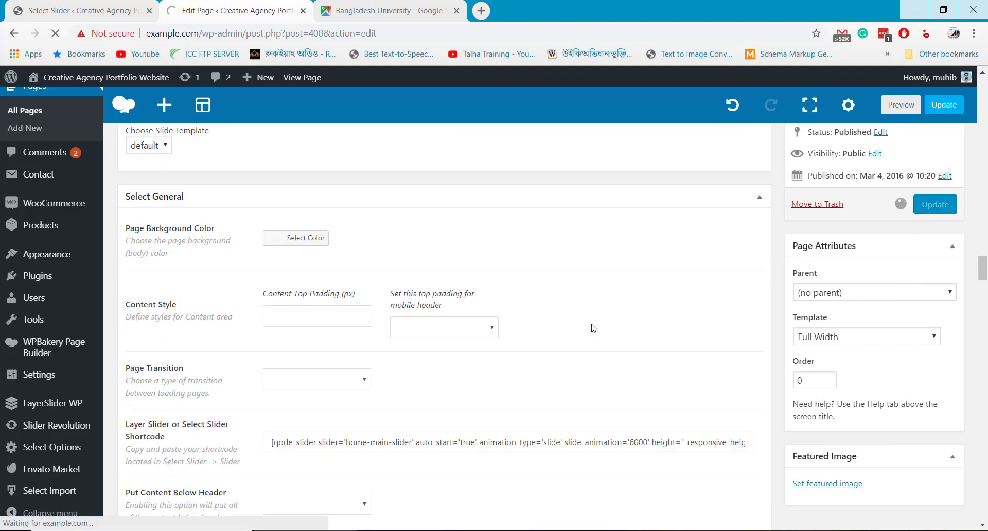
scroll(593, 327, up, 3)
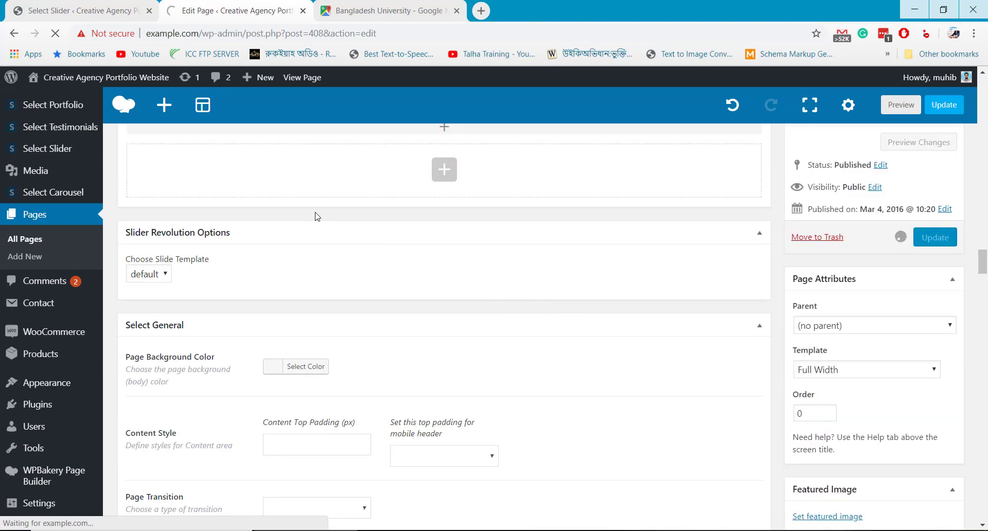
scroll(362, 223, up, 4)
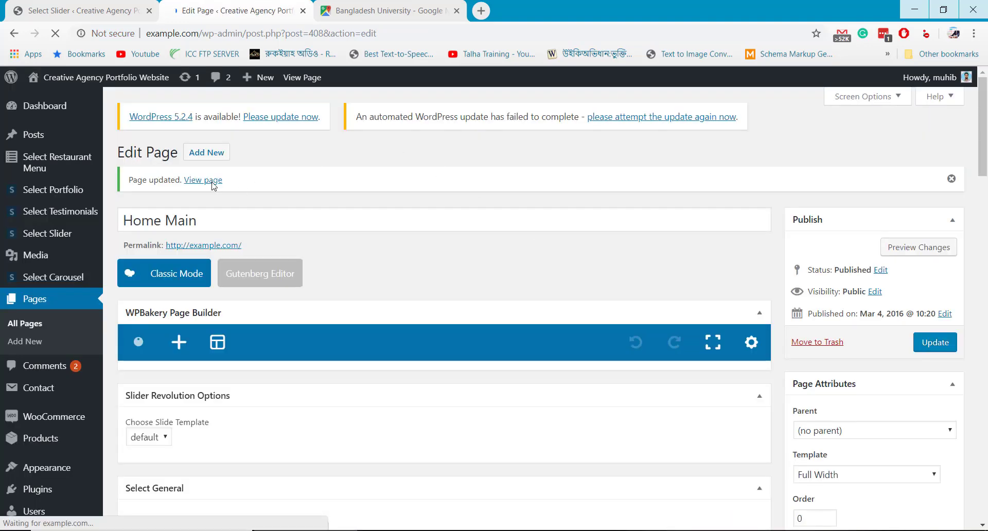
click(212, 180)
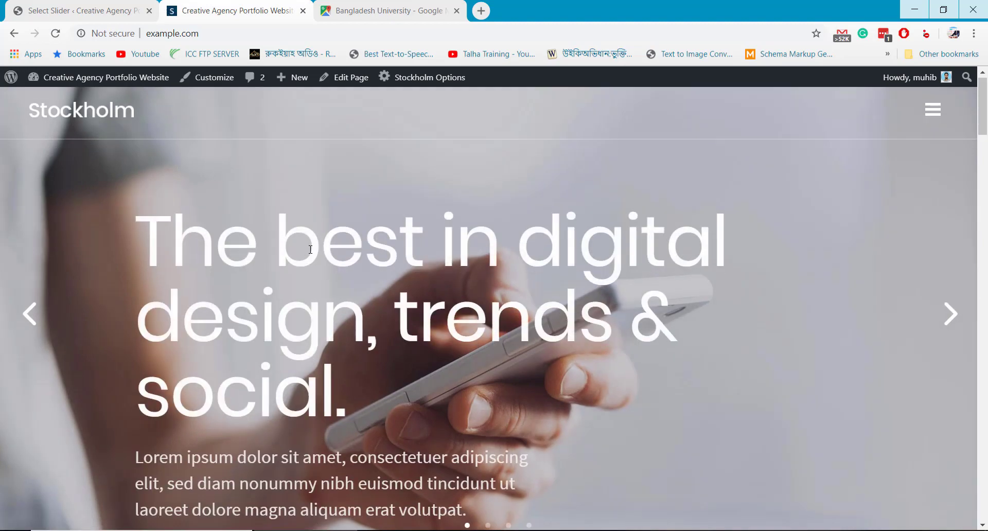
Examine the embedded map above the footer and the contact section on the live home page.
scroll(756, 388, down, 15)
scroll(757, 388, down, 3)
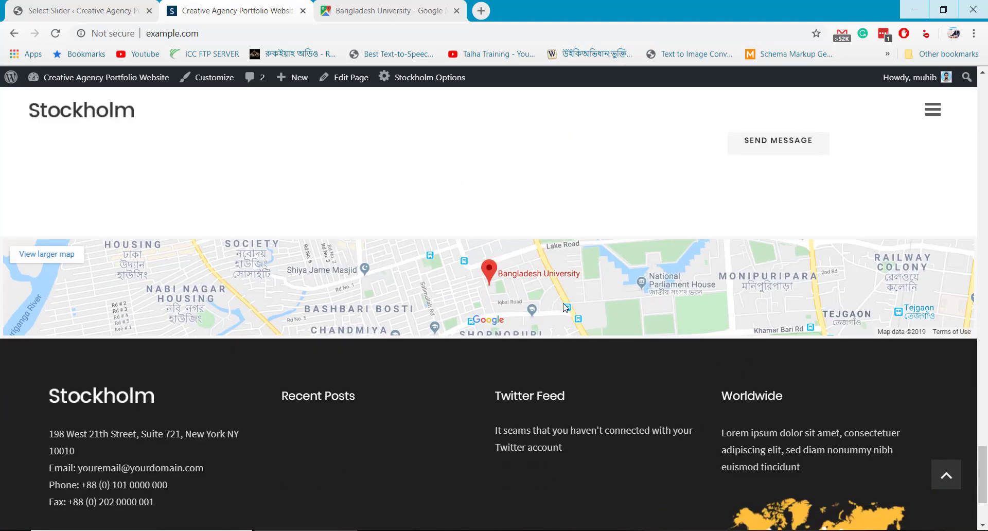
scroll(566, 308, up, 3)
scroll(568, 308, up, 6)
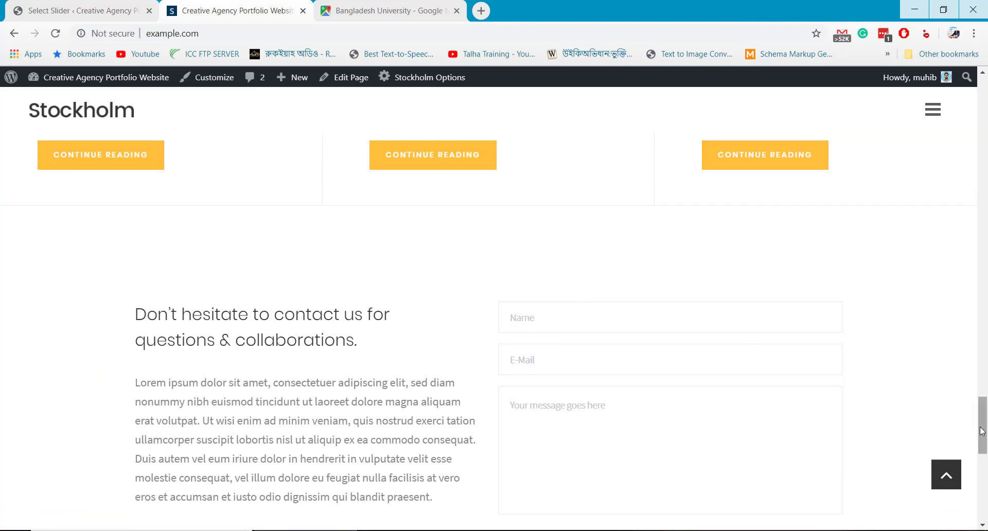
Go to the site's About page and look through its sections down to the testimonials.
click(937, 116)
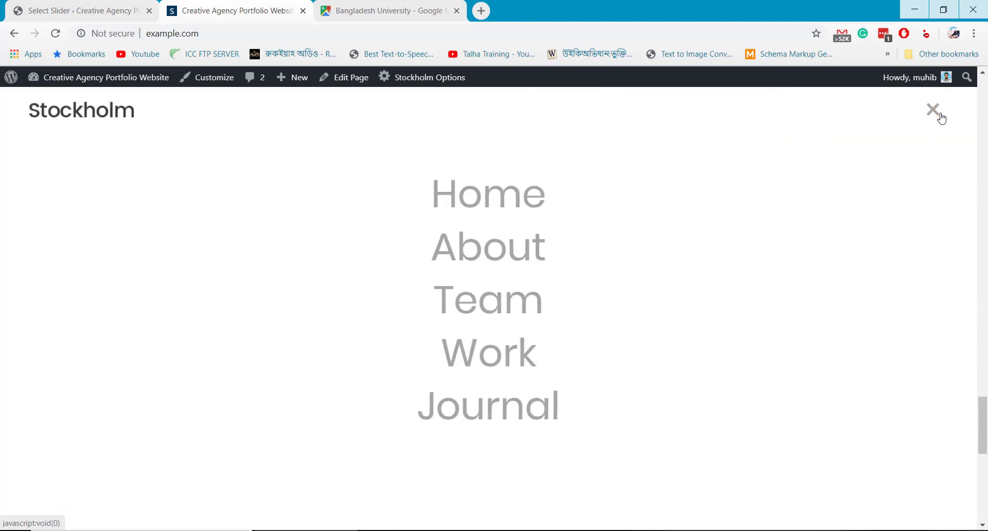
click(478, 257)
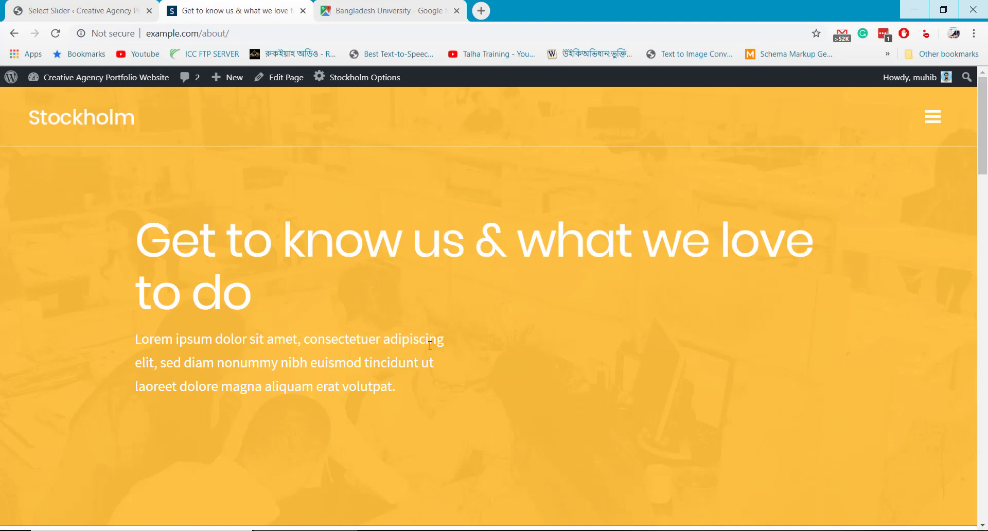
scroll(444, 357, down, 10)
scroll(428, 343, down, 15)
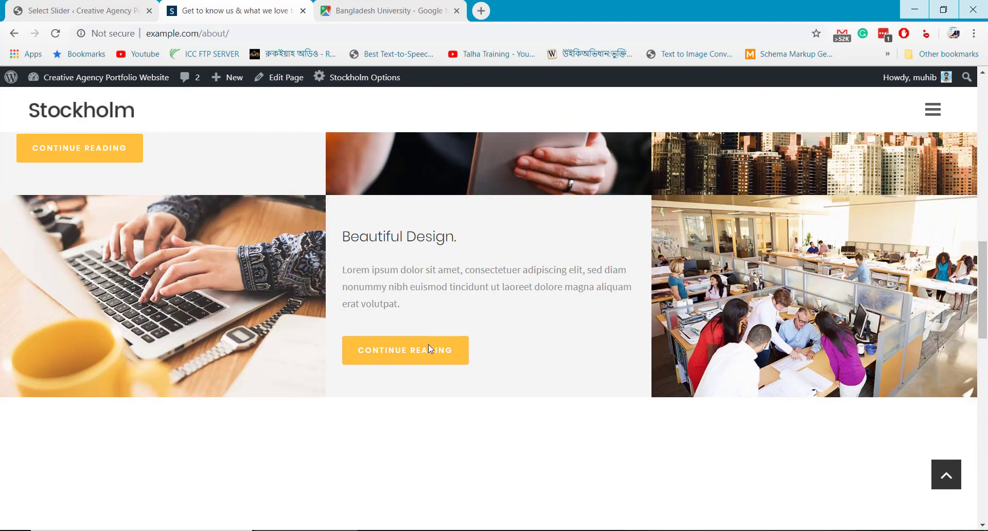
scroll(428, 345, down, 6)
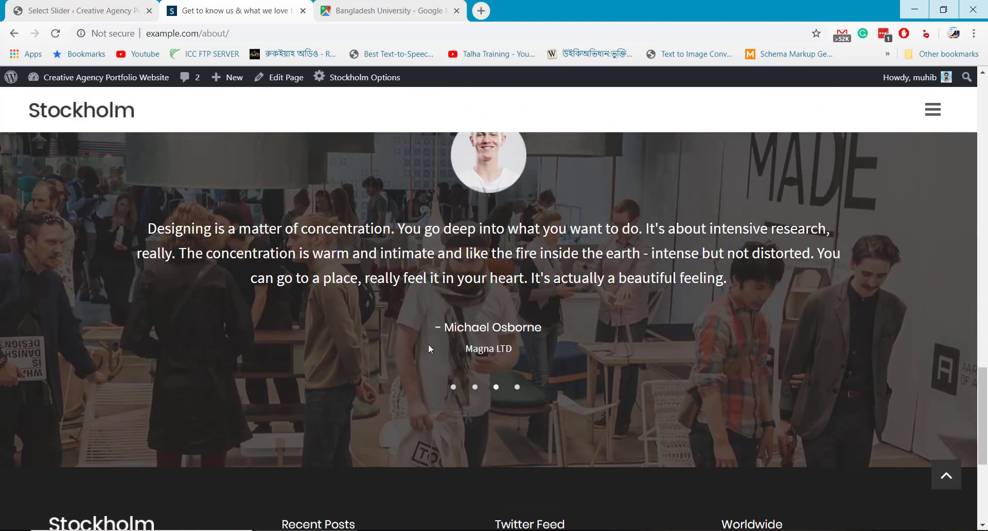
Open the About page for editing and look over the text blocks and button in its "Beautiful Design." row.
click(281, 78)
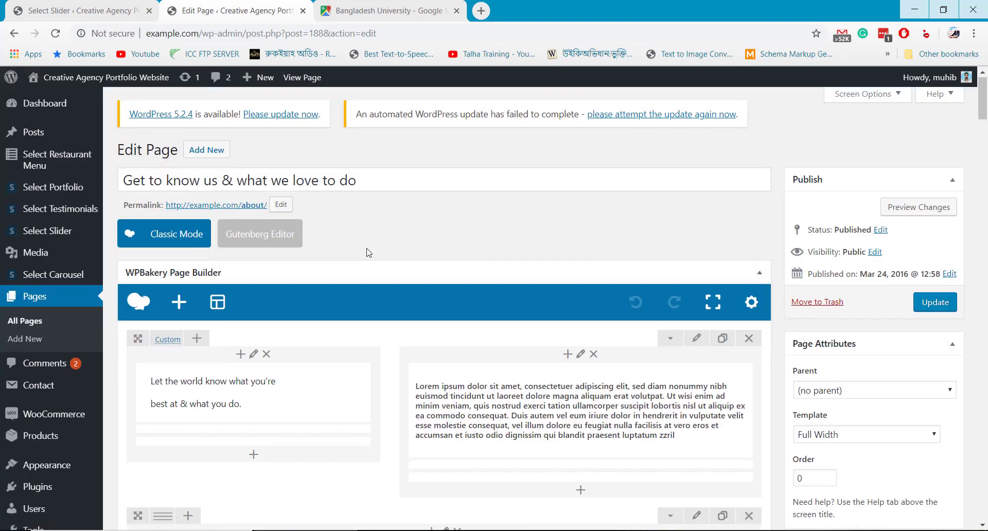
scroll(367, 252, down, 5)
scroll(417, 294, down, 2)
mouse_move(466, 321)
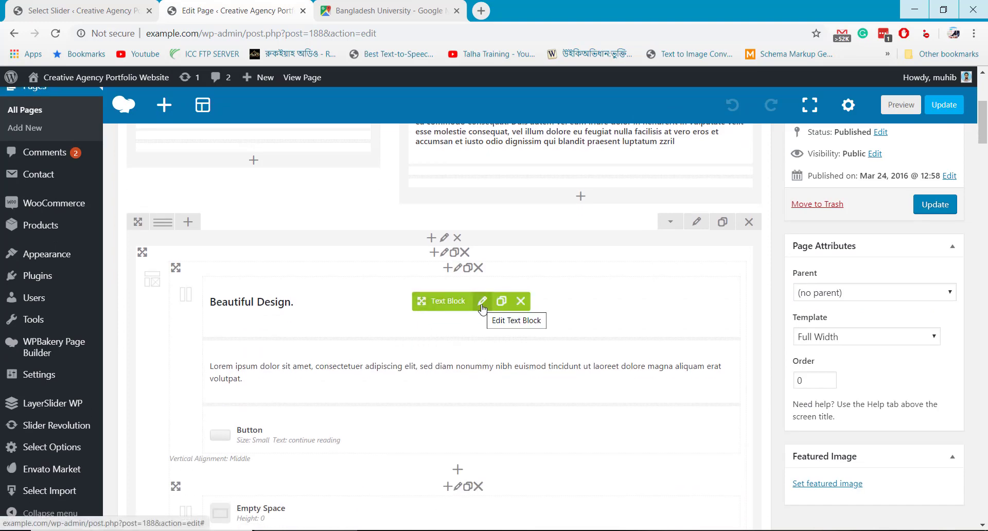
scroll(475, 319, down, 2)
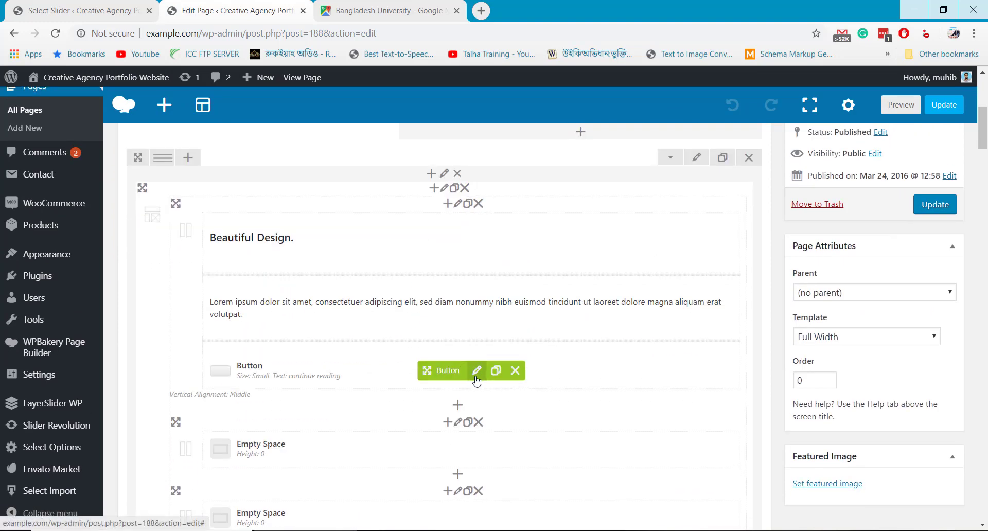
click(476, 373)
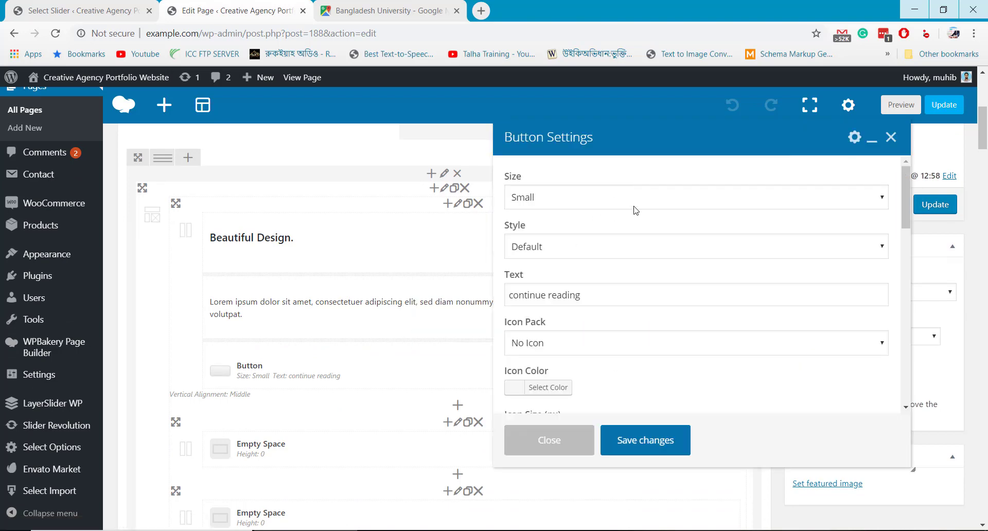
scroll(624, 285, down, 4)
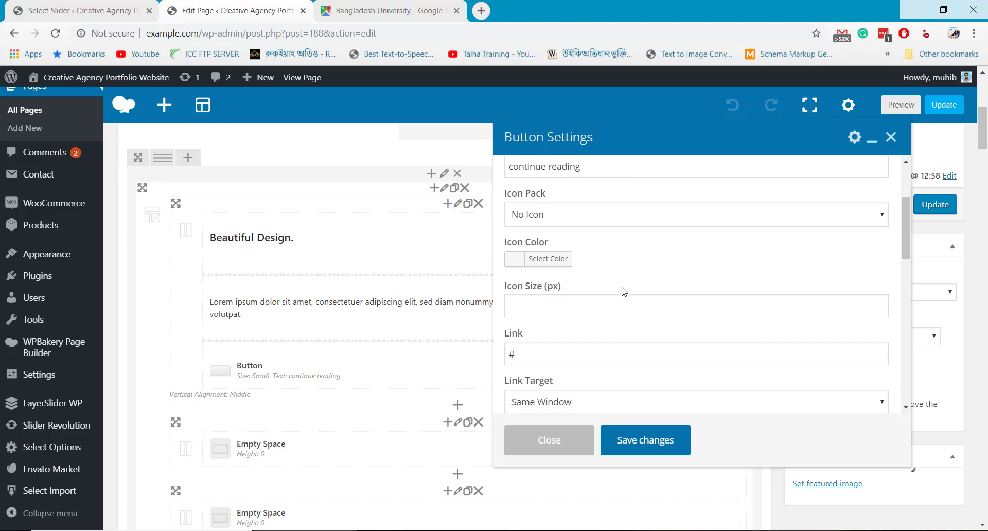
click(562, 300)
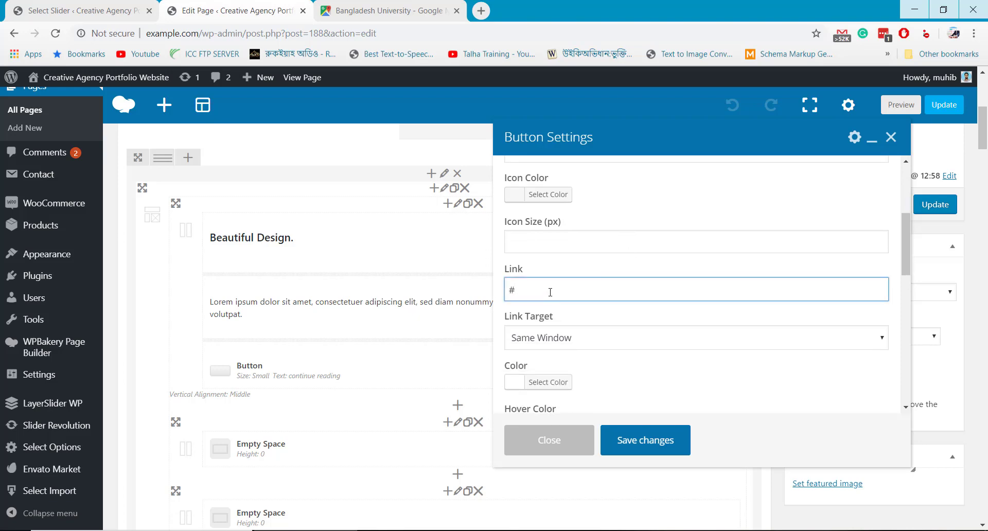
drag(550, 292, 483, 296)
text(www.)
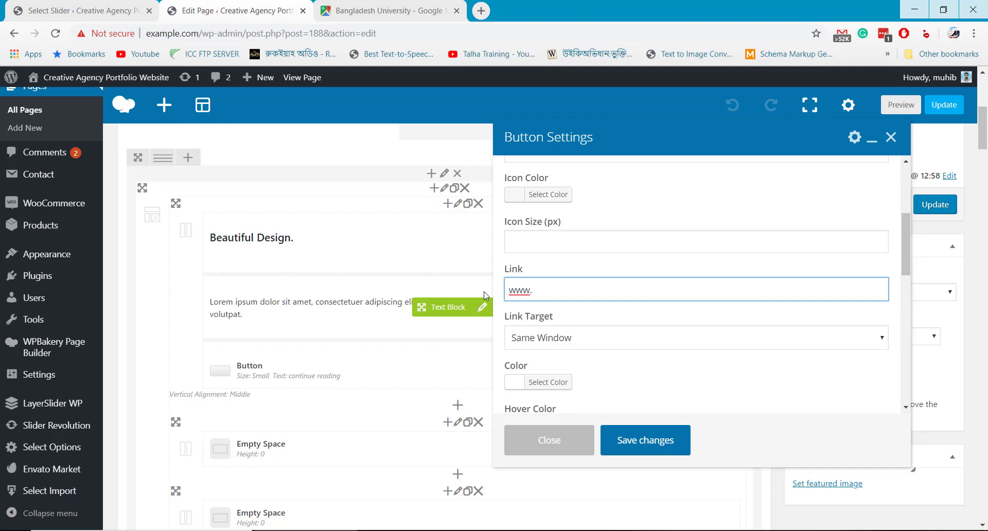
key(ctrl+a)
text(http://www.google.)
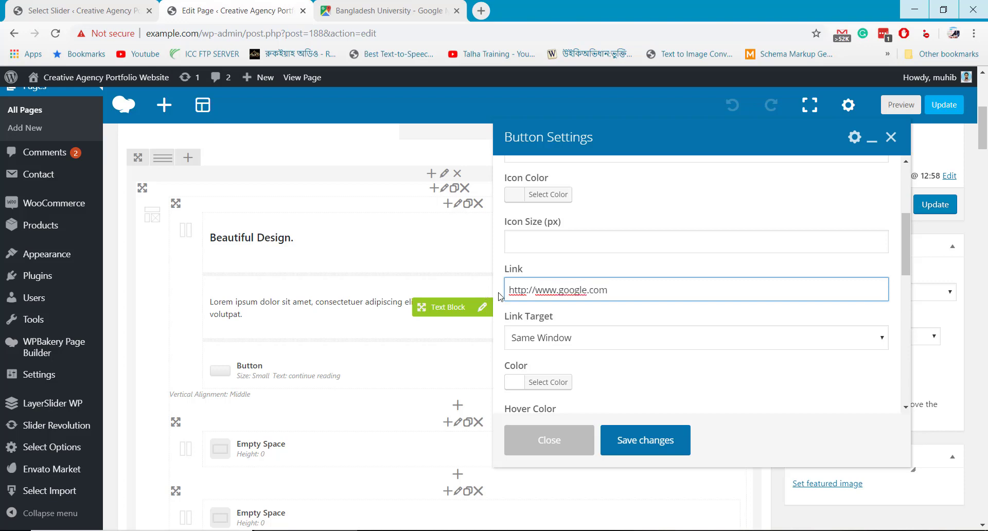
scroll(678, 311, down, 6)
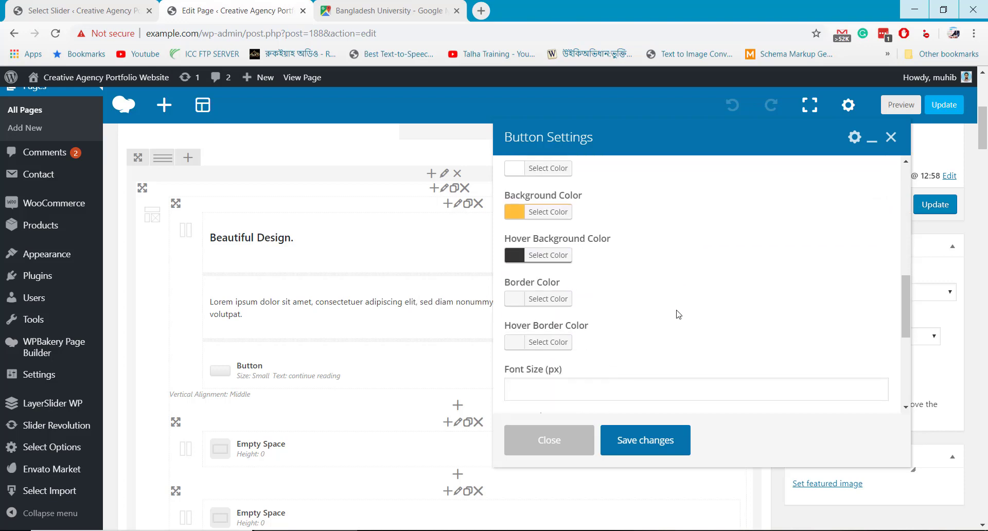
scroll(678, 314, down, 10)
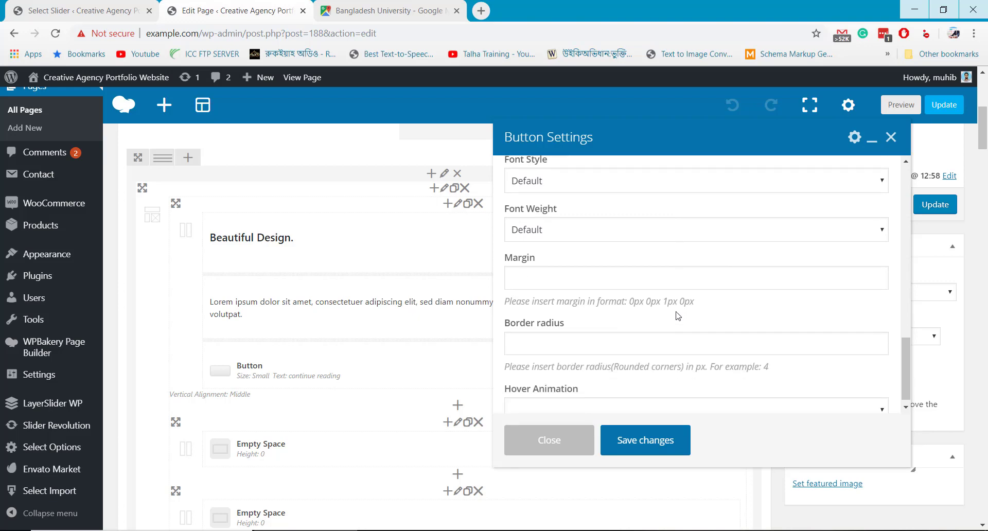
click(644, 440)
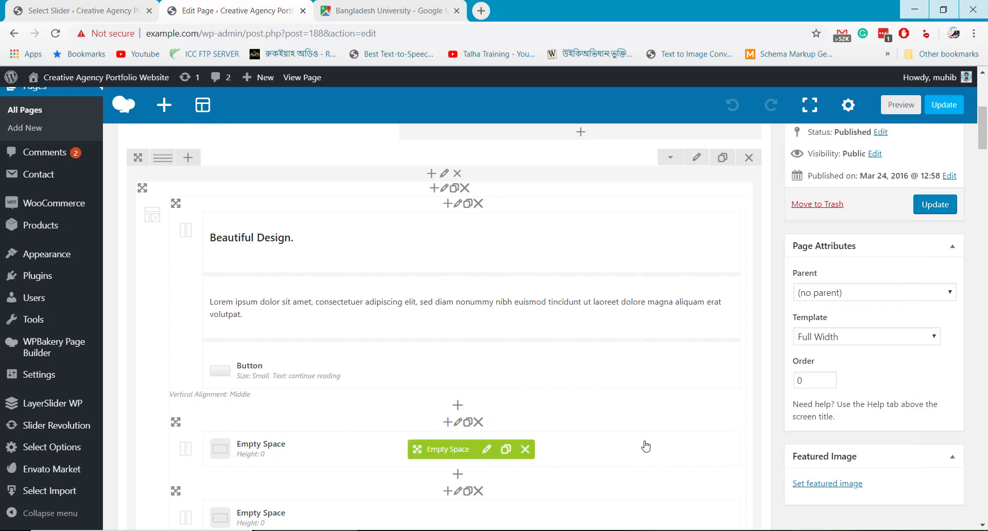
Examine the second counter's settings in the four-counter row, including the available counter types, and close them without saving.
scroll(574, 417, down, 7)
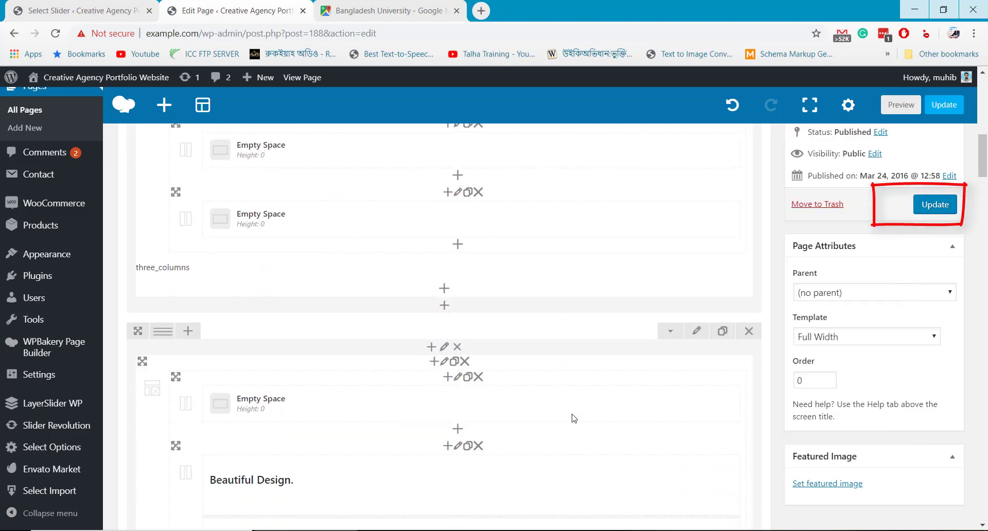
scroll(574, 418, down, 5)
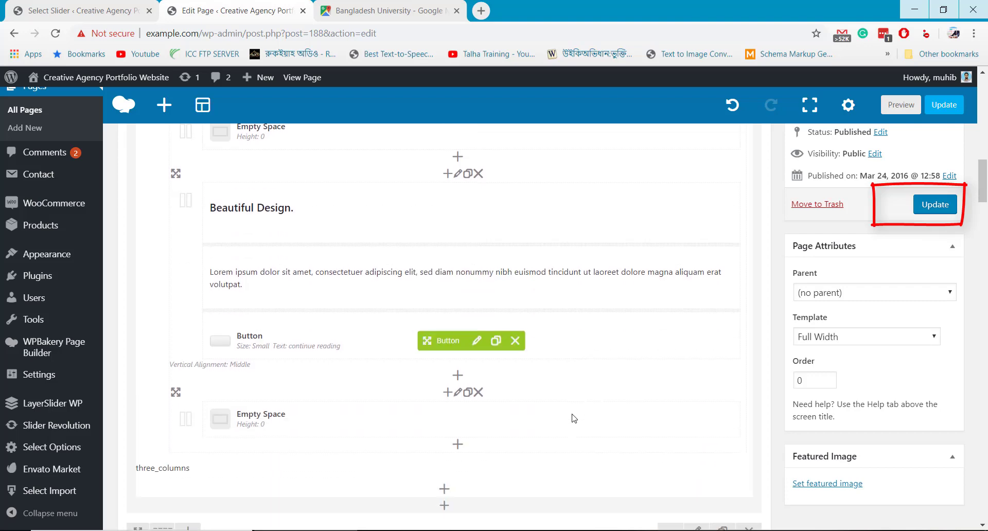
scroll(574, 418, down, 5)
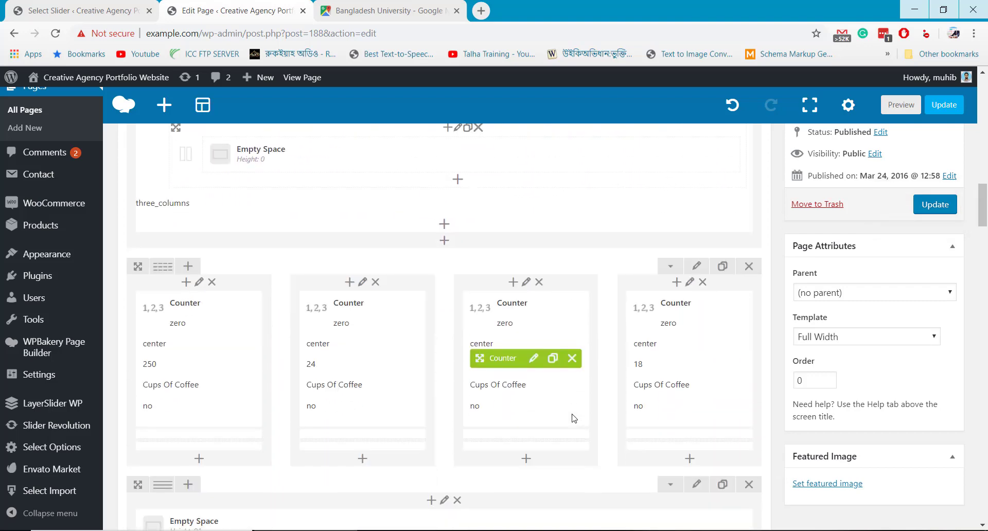
scroll(574, 417, down, 1)
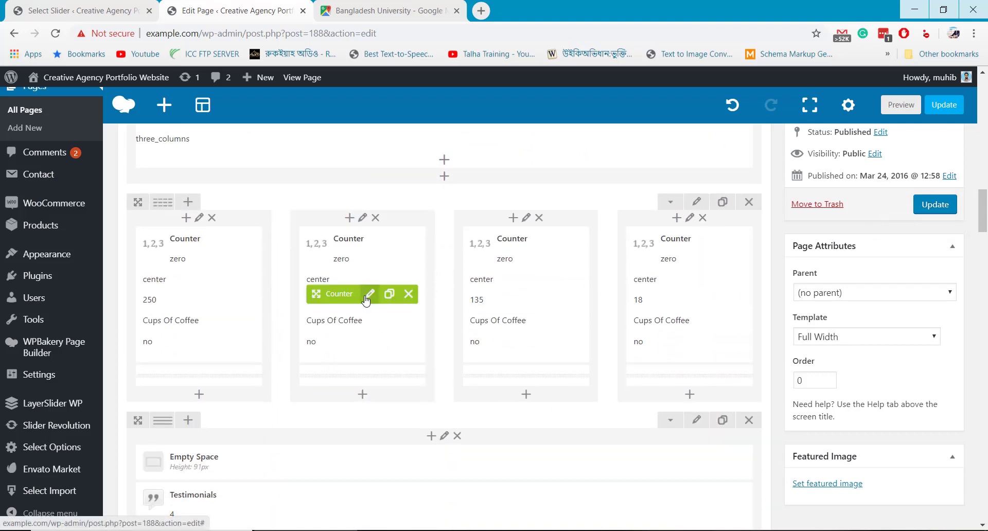
click(368, 296)
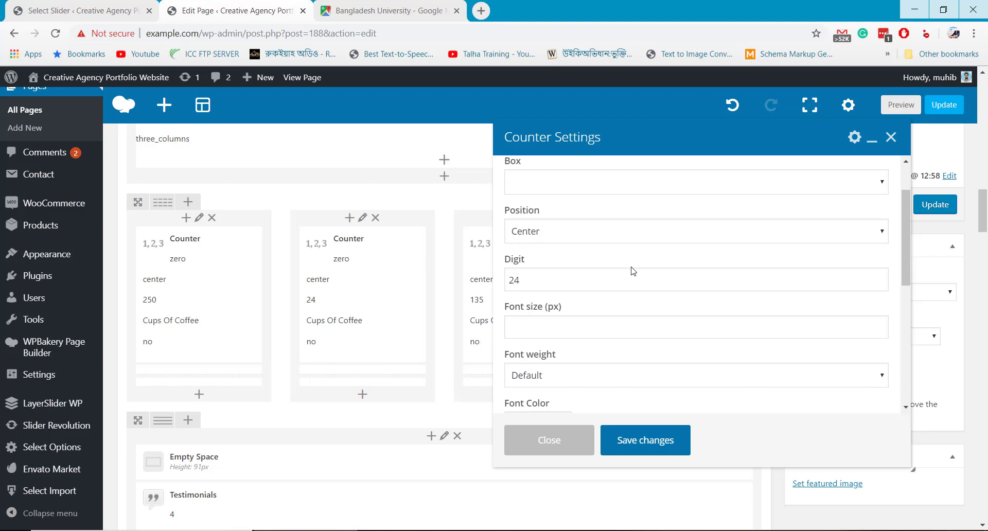
scroll(632, 271, down, 5)
scroll(633, 271, down, 1)
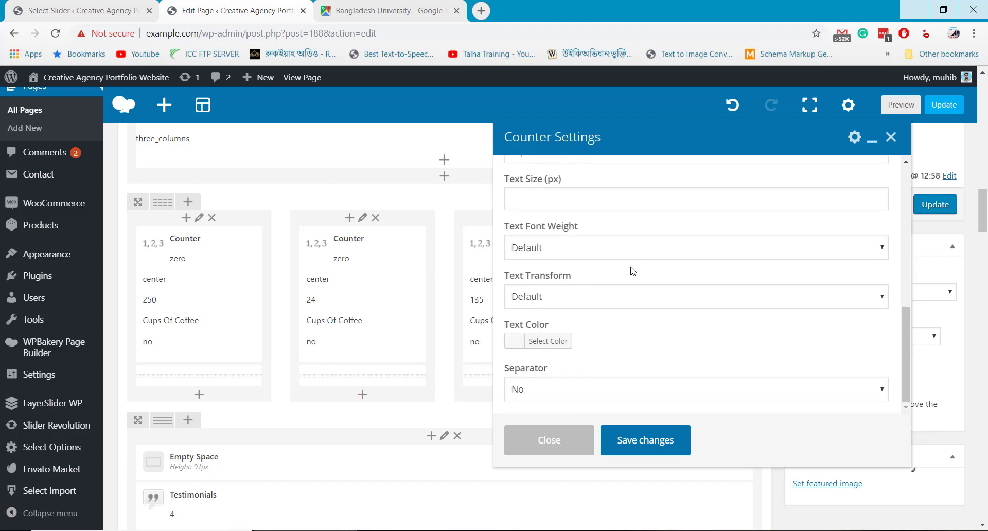
scroll(633, 271, down, 2)
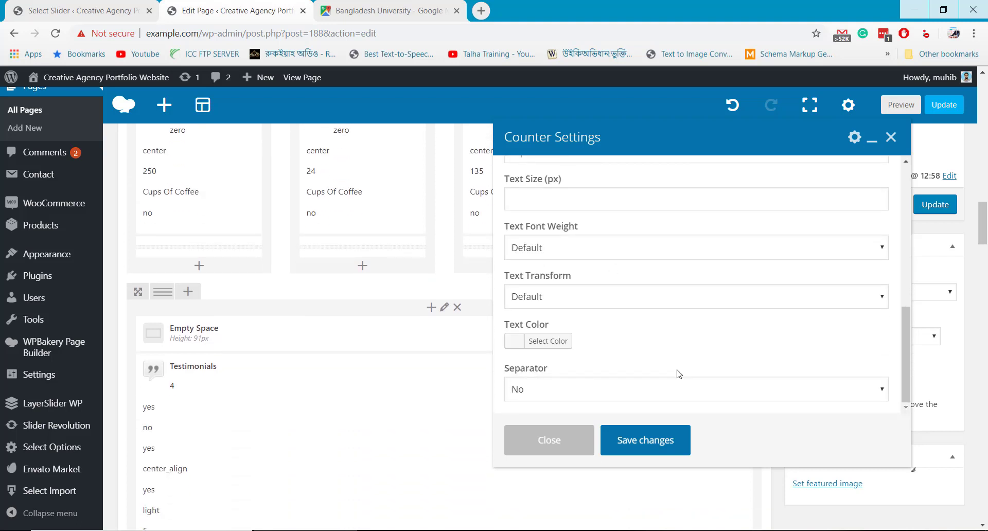
scroll(666, 348, up, 5)
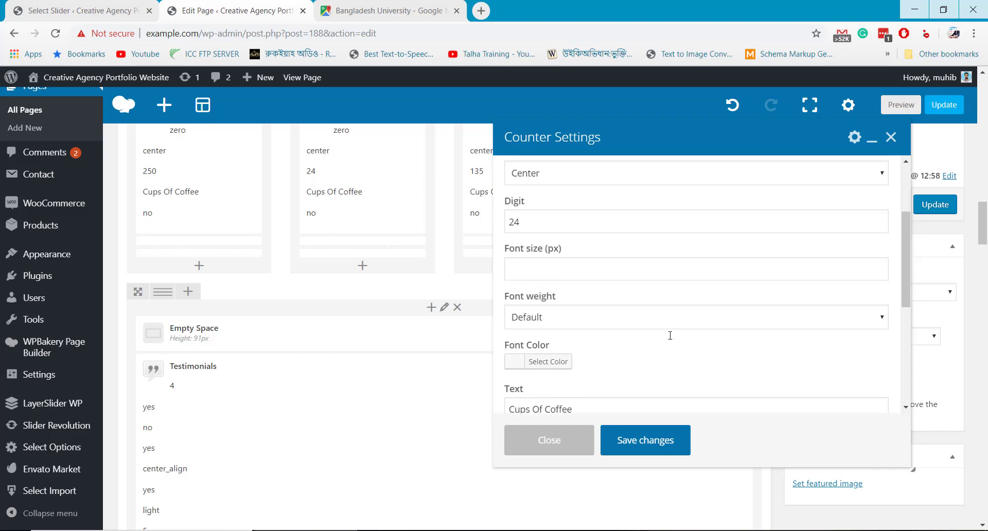
scroll(670, 335, up, 5)
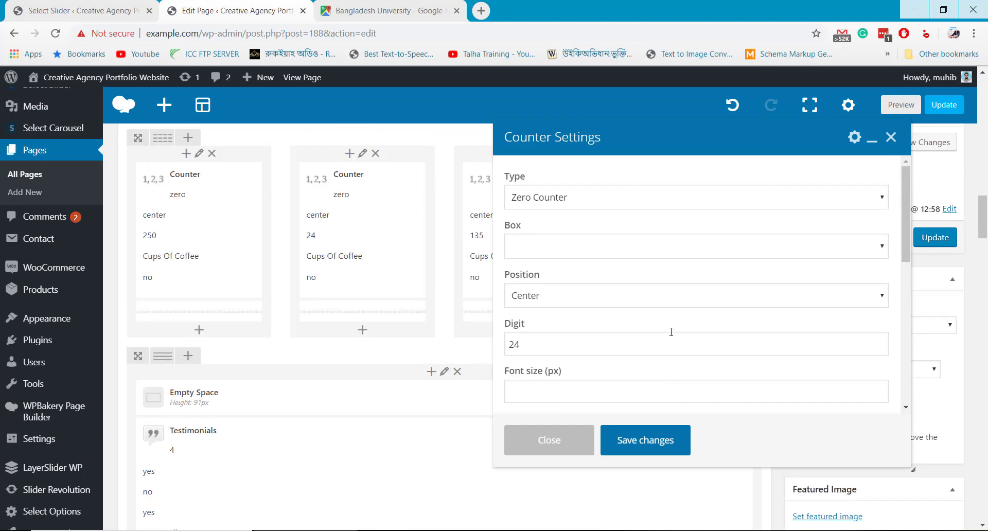
click(650, 200)
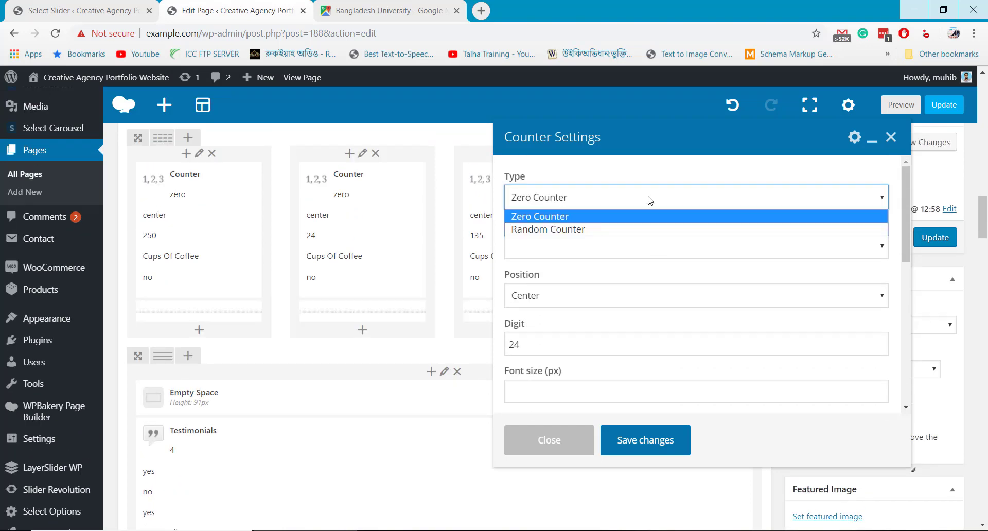
click(650, 200)
click(566, 452)
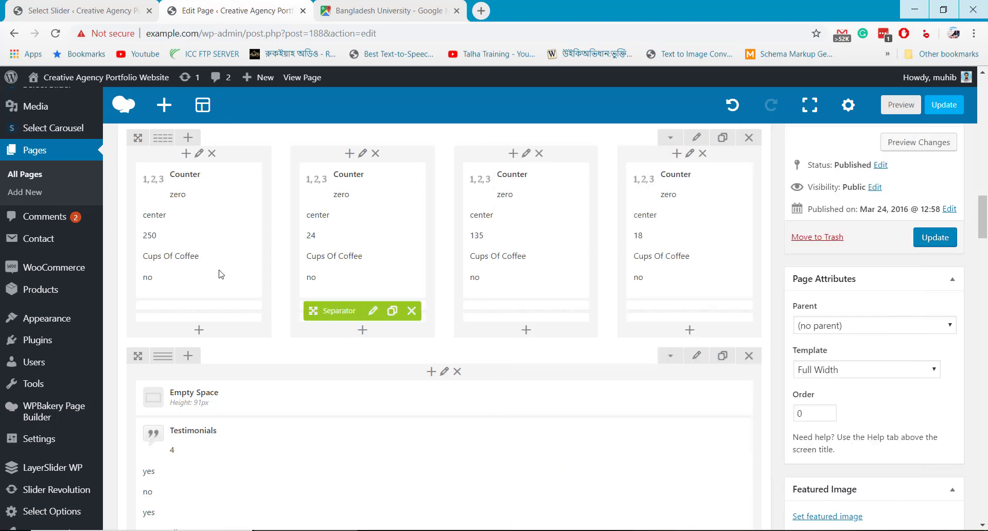
Examine the digit and text settings of the first counter and close them without saving.
click(207, 231)
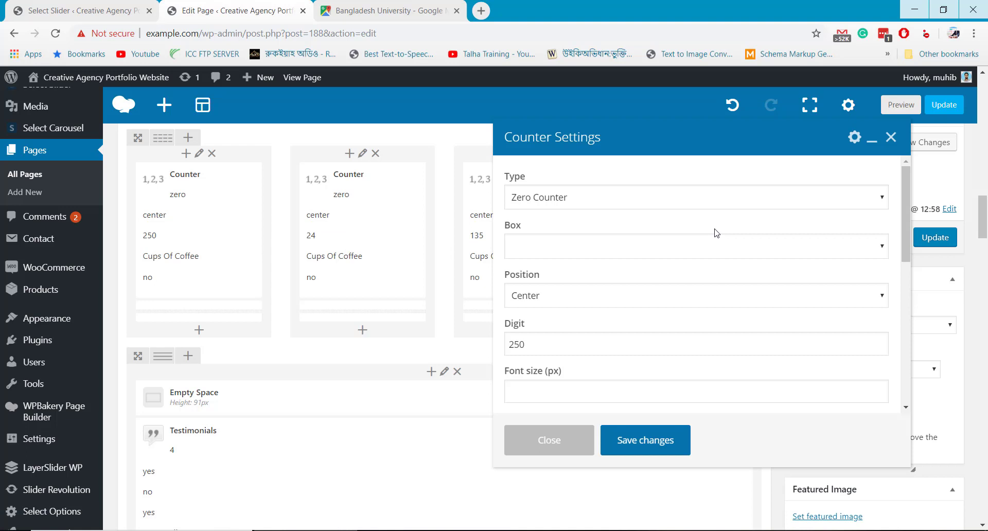
scroll(712, 265, down, 3)
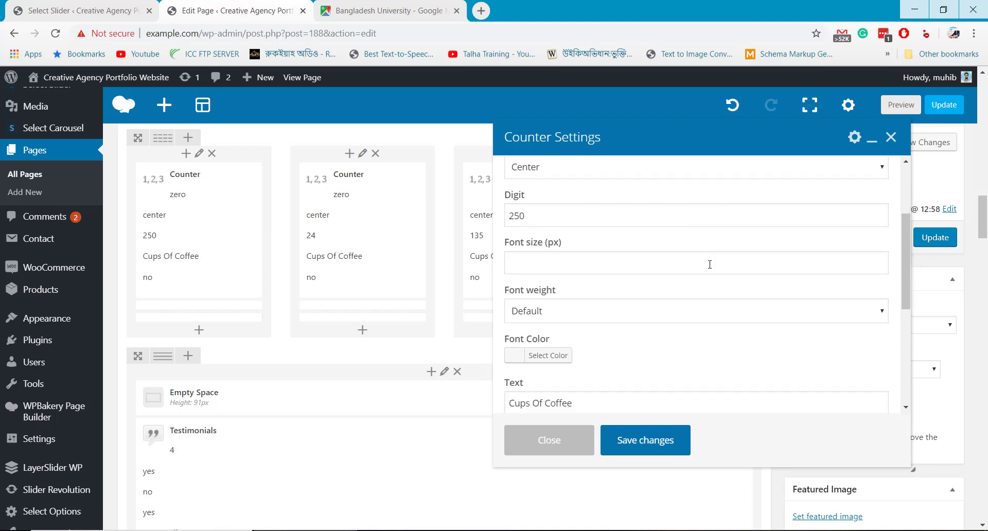
click(515, 217)
scroll(589, 290, down, 3)
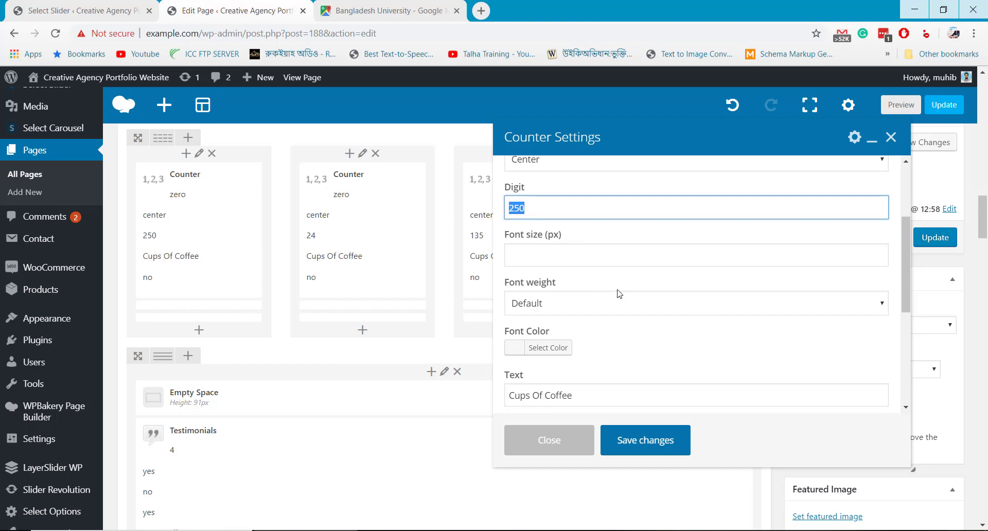
click(565, 277)
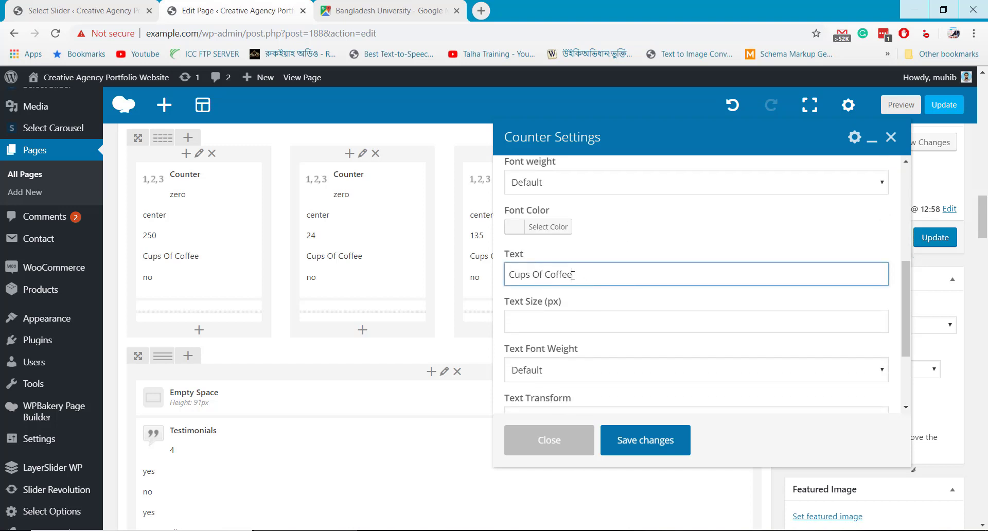
drag(573, 274, 511, 278)
scroll(625, 297, down, 1)
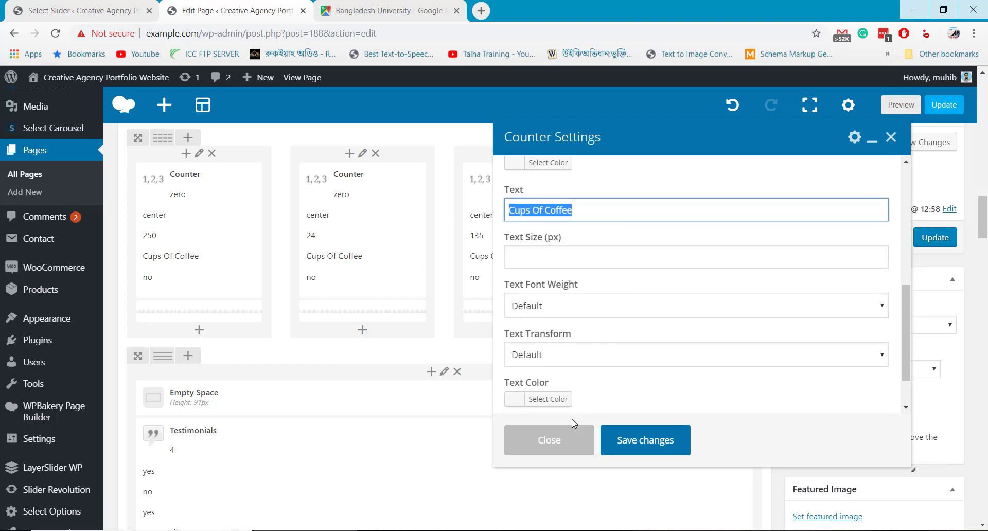
click(548, 440)
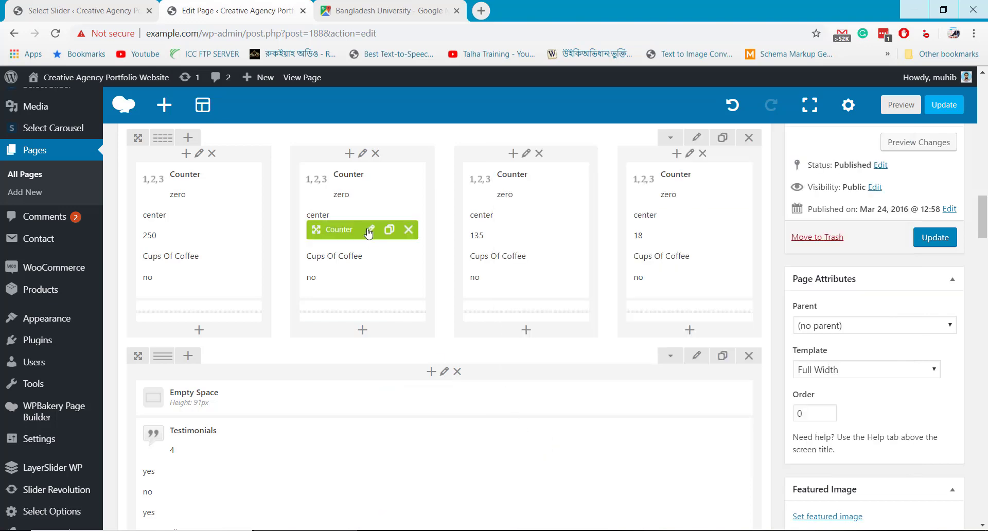
Reopen the second counter's settings to examine its digit and text values, and close them without saving.
click(370, 229)
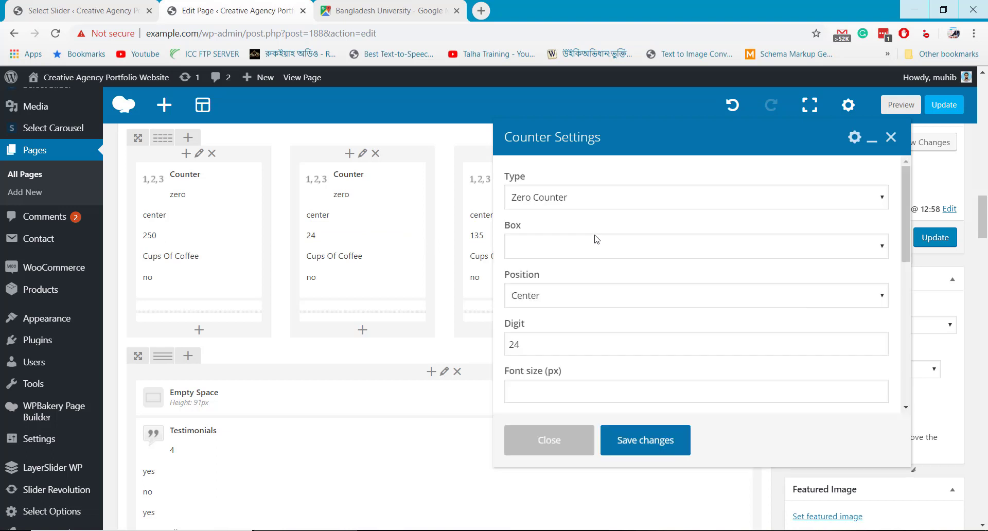
scroll(584, 271, down, 1)
drag(533, 282, 501, 287)
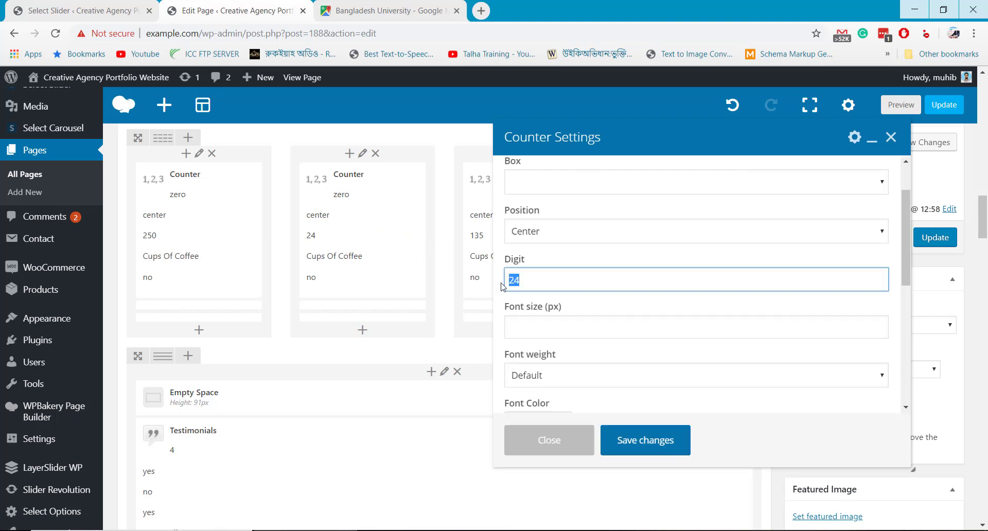
scroll(560, 312, down, 2)
drag(584, 337, 503, 343)
click(561, 441)
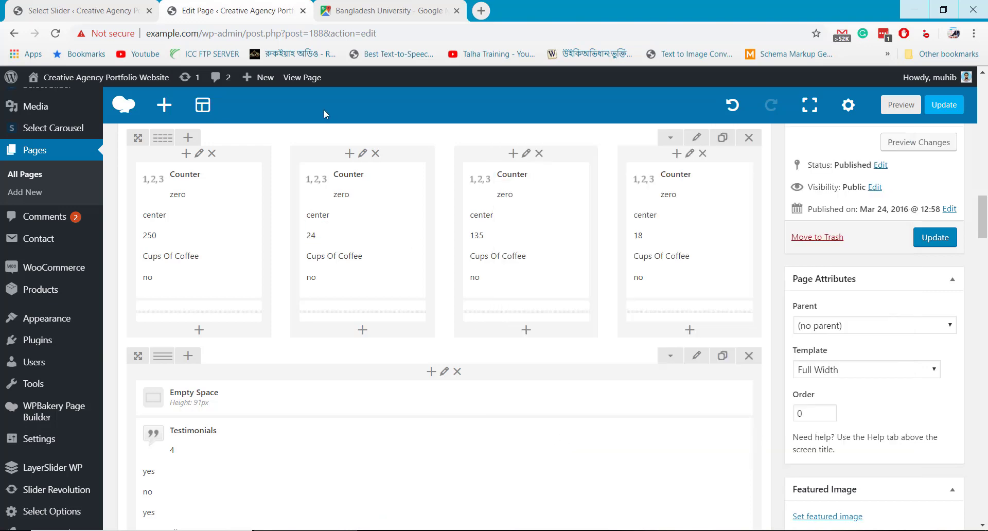
View the About page on the live site and examine the row of counters and the testimonials section.
click(307, 78)
click(557, 106)
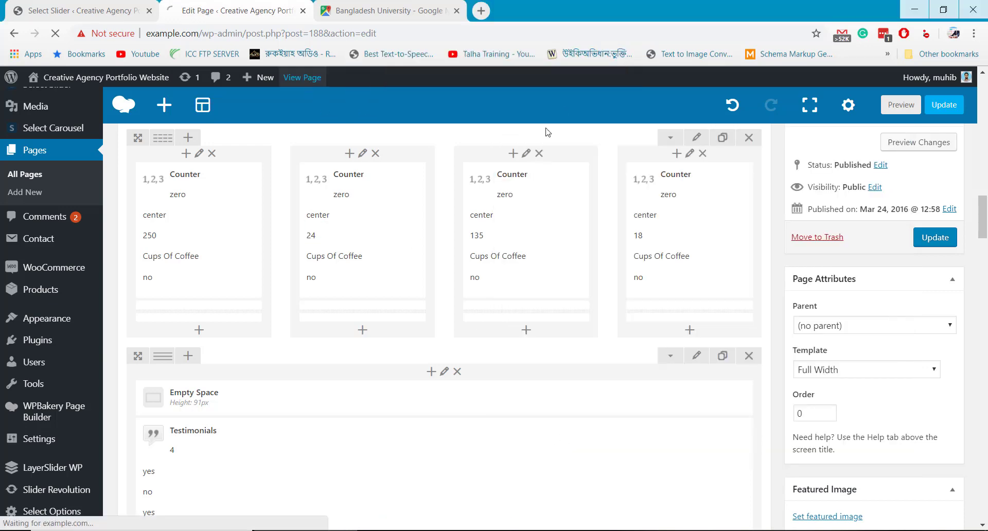
scroll(477, 290, down, 6)
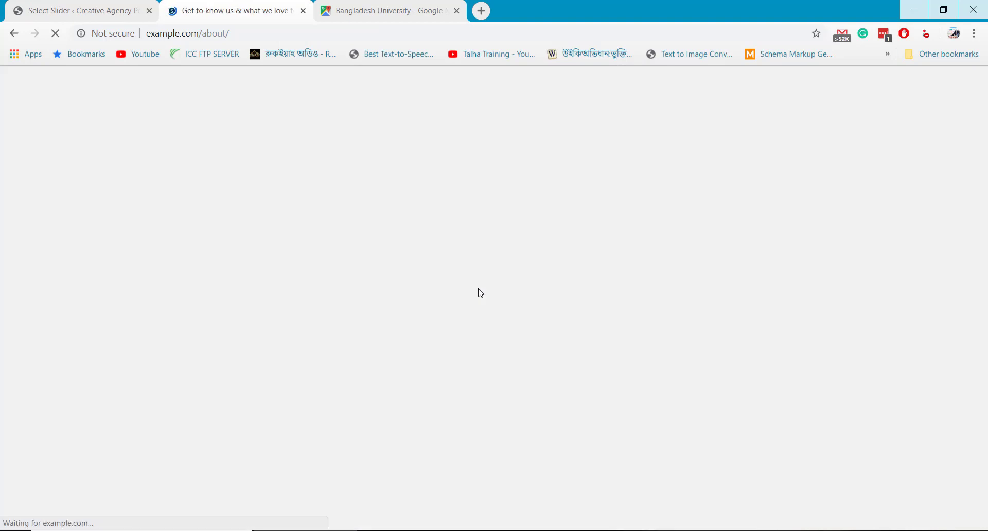
scroll(479, 292, down, 15)
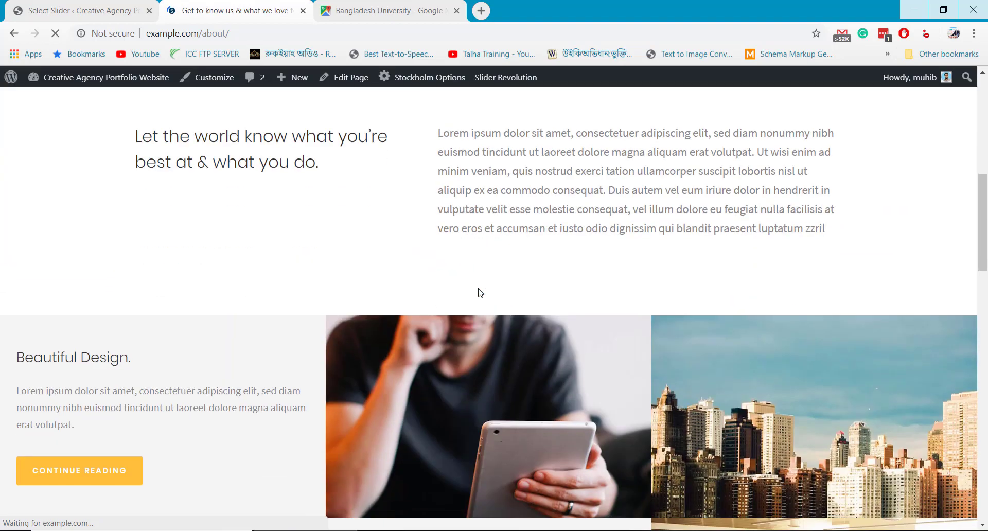
scroll(479, 292, up, 4)
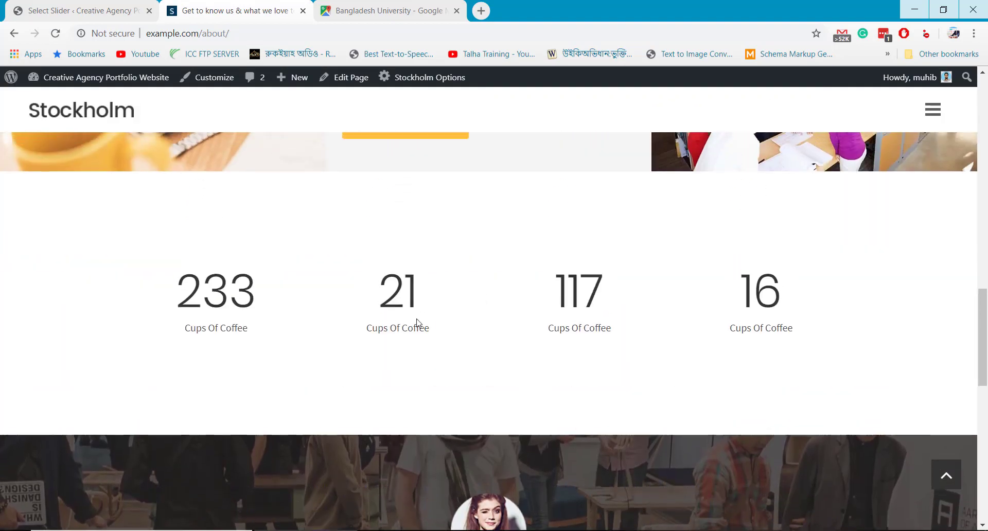
drag(183, 300, 275, 336)
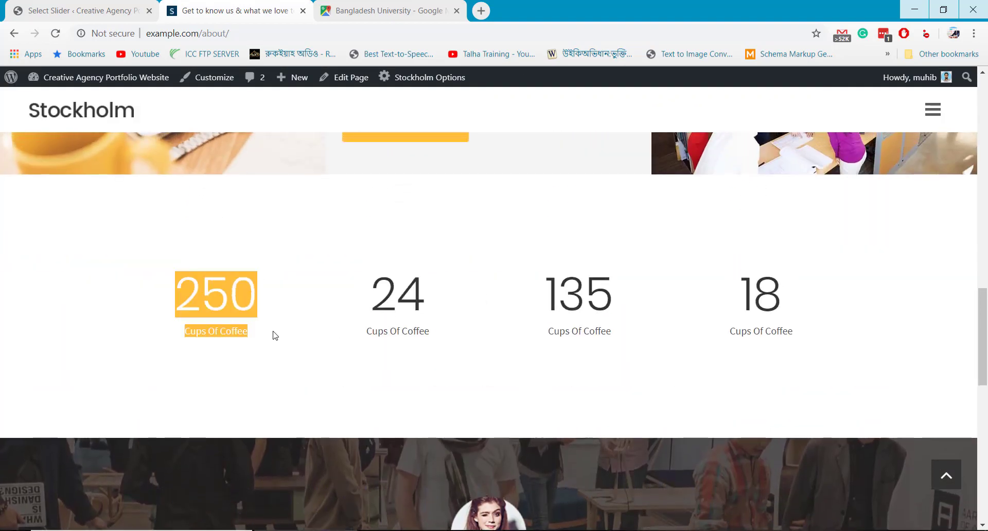
drag(381, 295, 421, 333)
scroll(498, 347, down, 11)
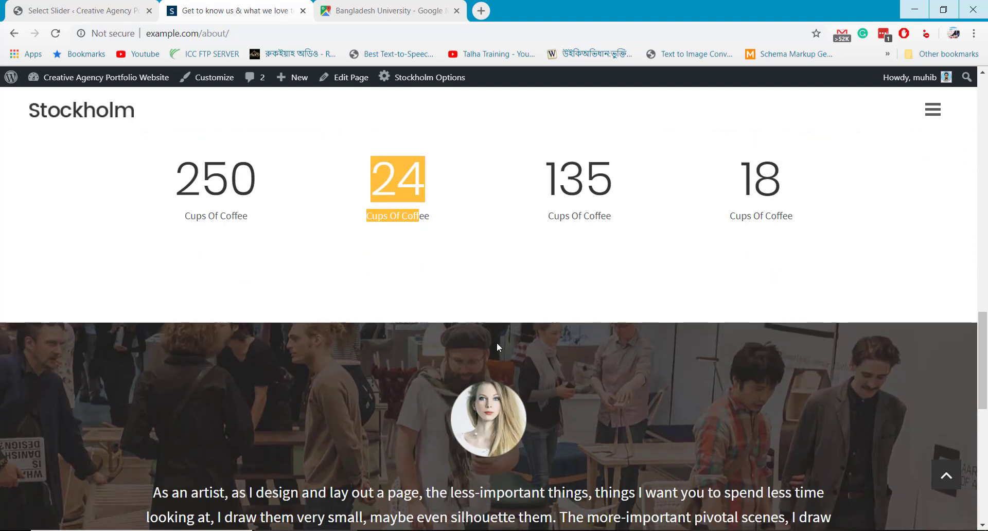
scroll(498, 346, up, 4)
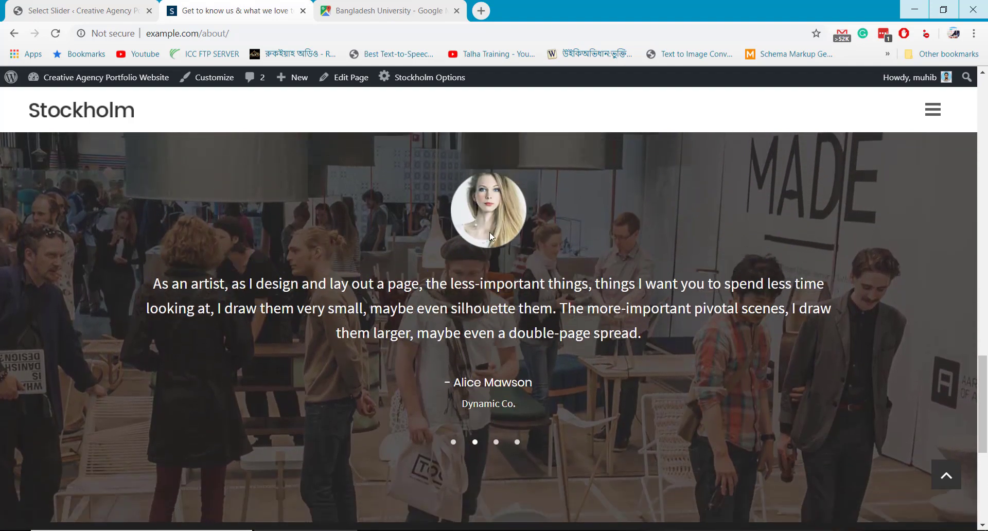
Show the fourth testimonial on the live About page and open the T 1 entry from the site's testimonials list for editing.
scroll(494, 308, up, 1)
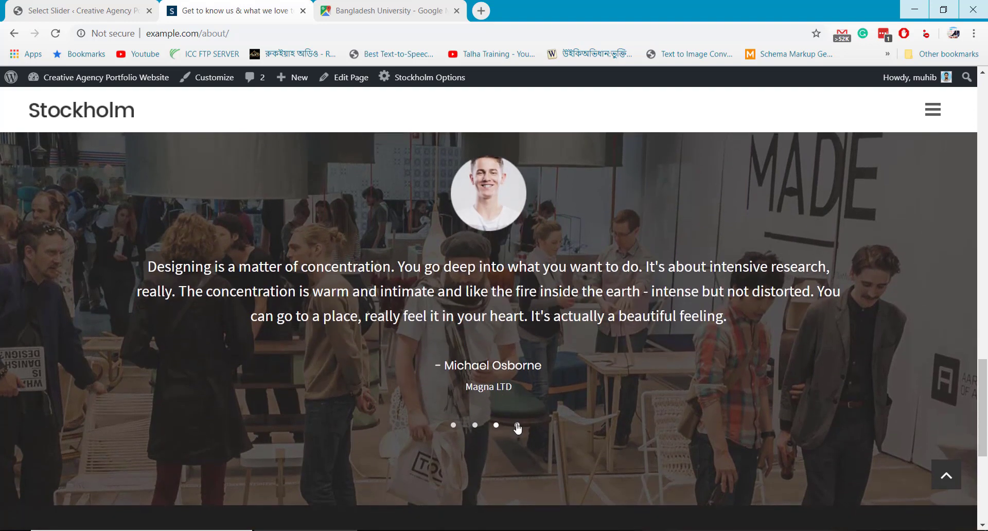
click(517, 424)
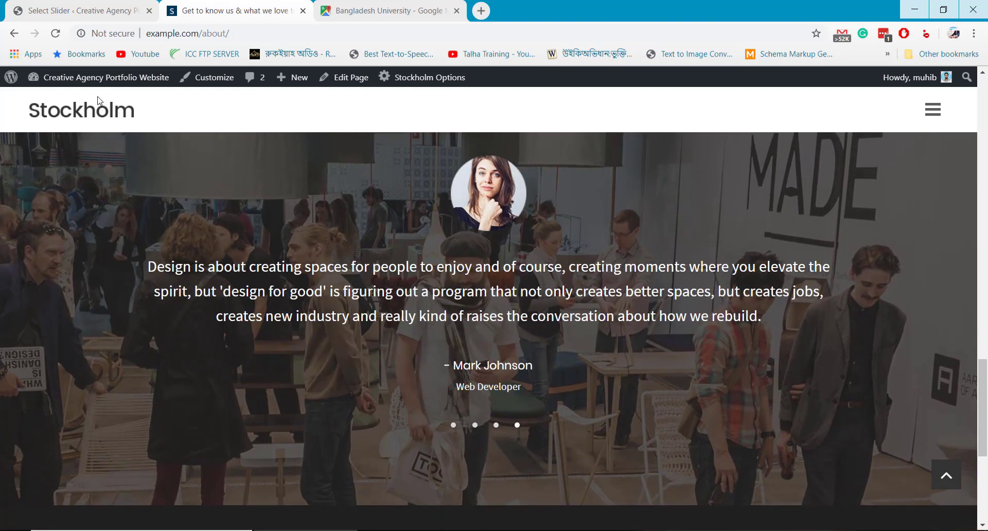
click(78, 10)
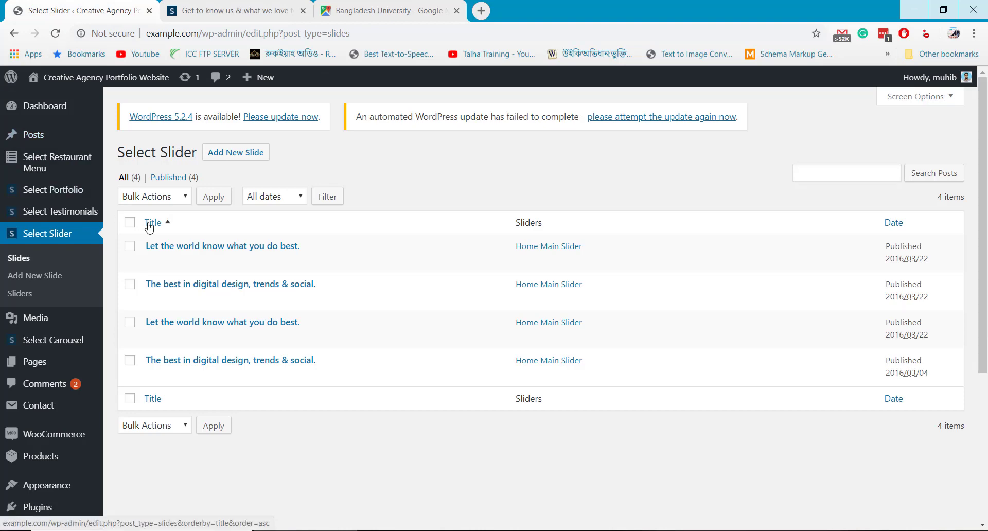
mouse_move(61, 216)
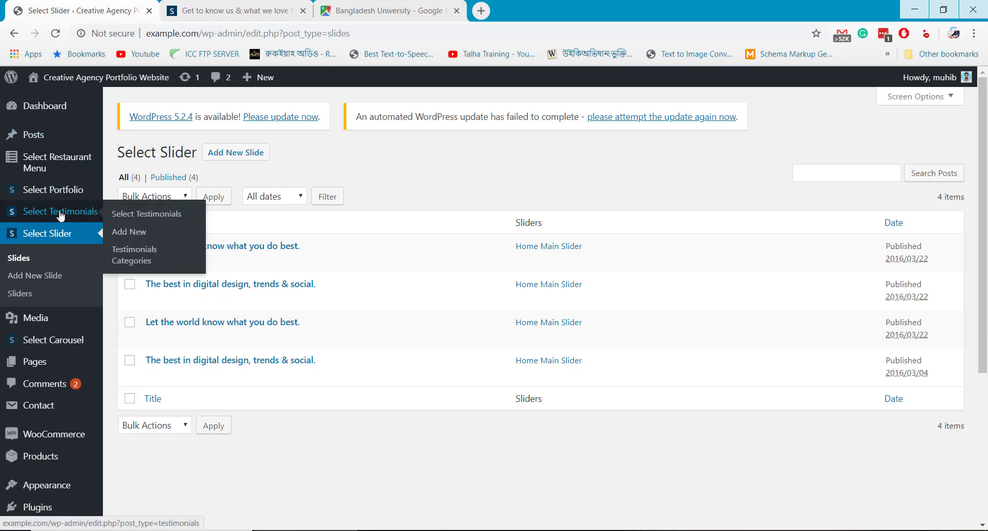
click(125, 216)
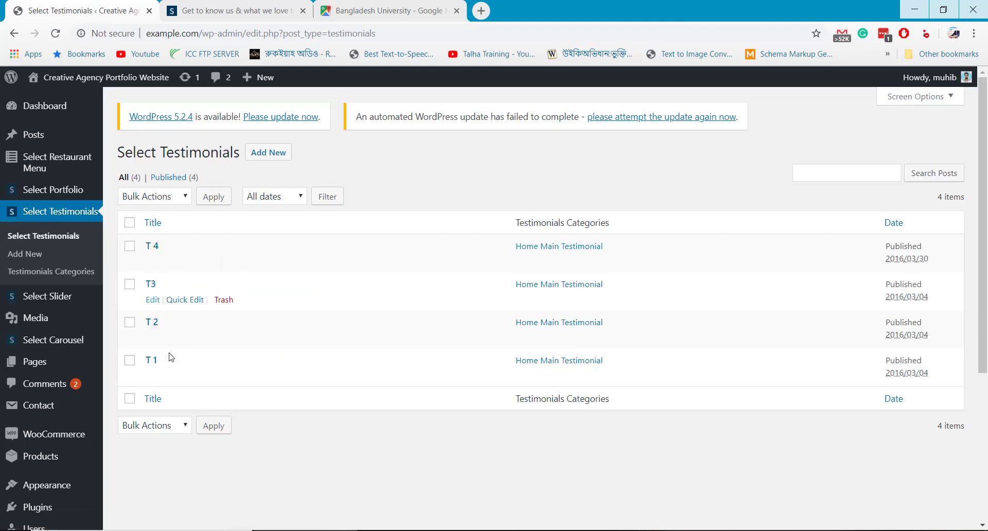
click(153, 377)
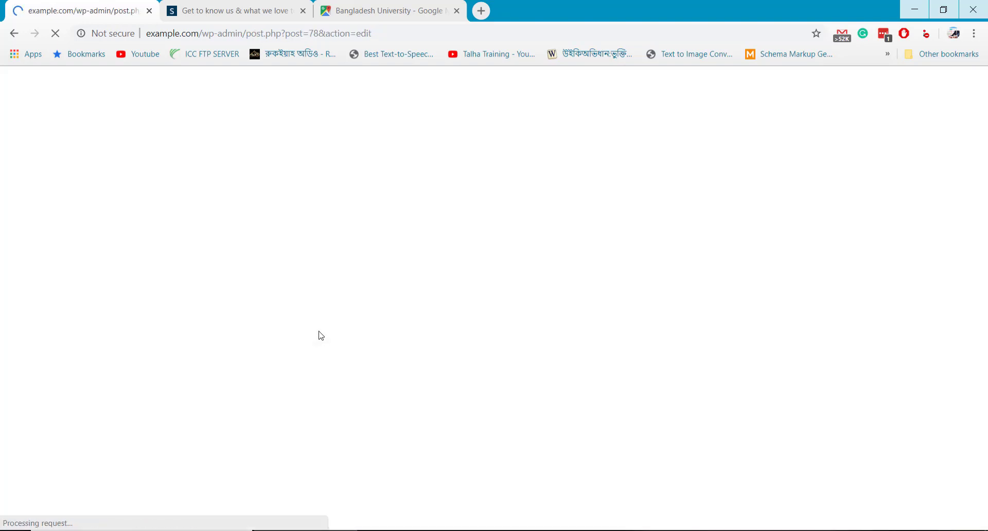
scroll(745, 320, down, 3)
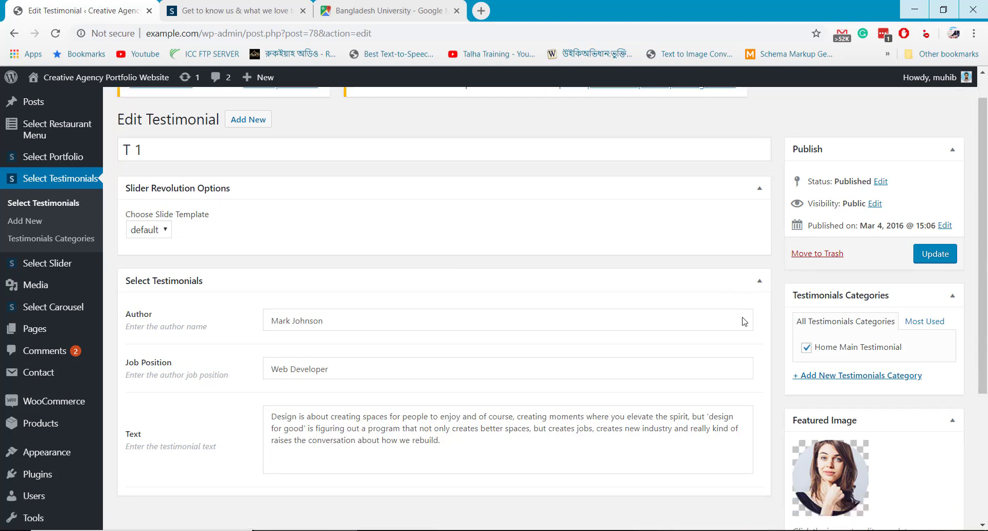
Compare the T 1 entry's author, job position, text and featured image with the testimonial displayed on the live About page.
click(232, 3)
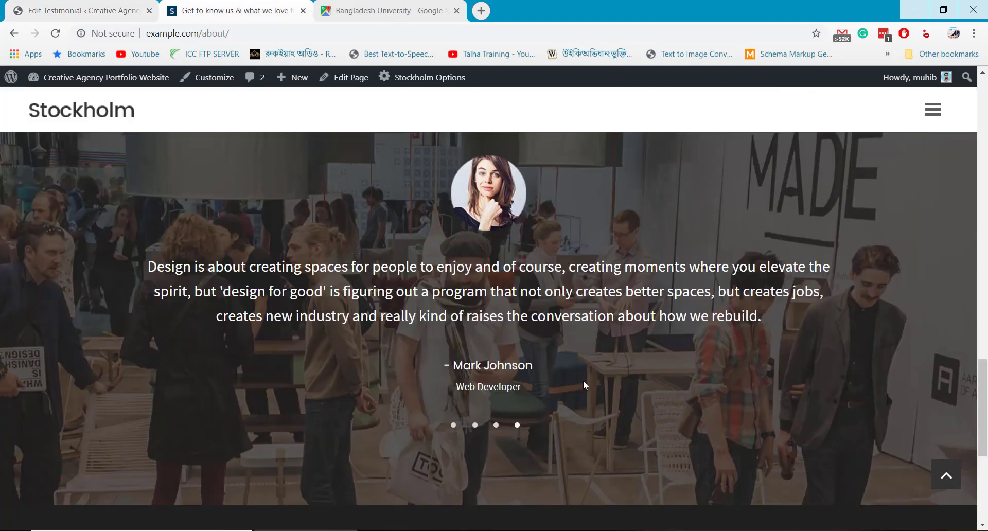
scroll(582, 381, down, 2)
scroll(570, 375, up, 2)
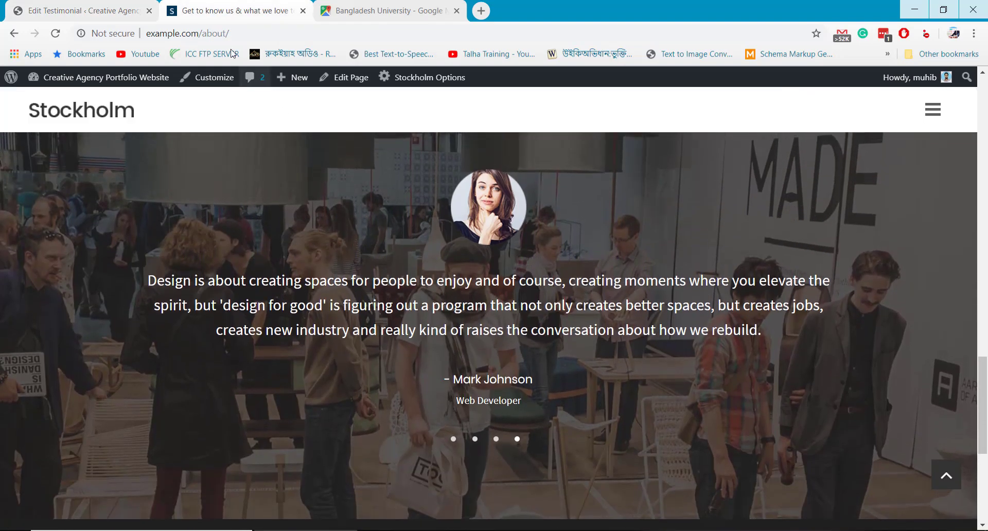
click(114, 7)
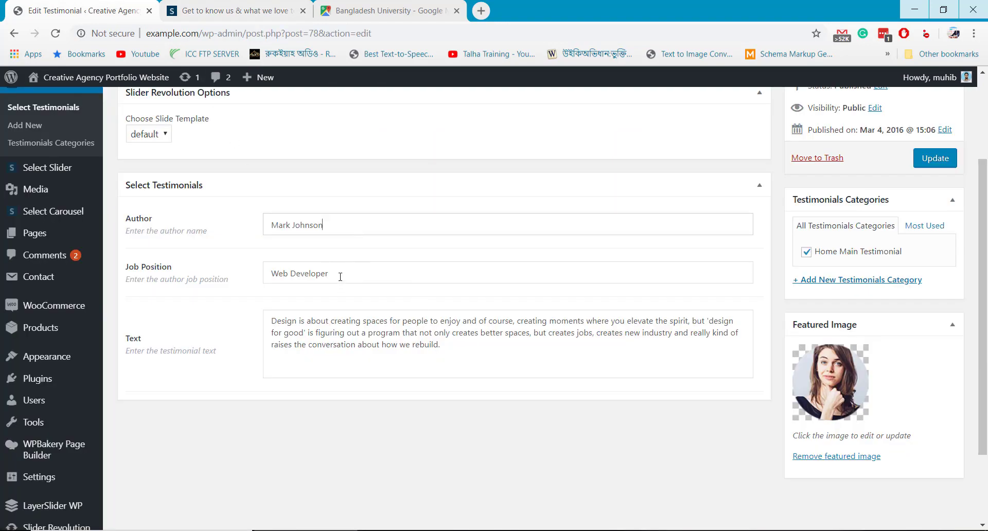
scroll(355, 328, up, 3)
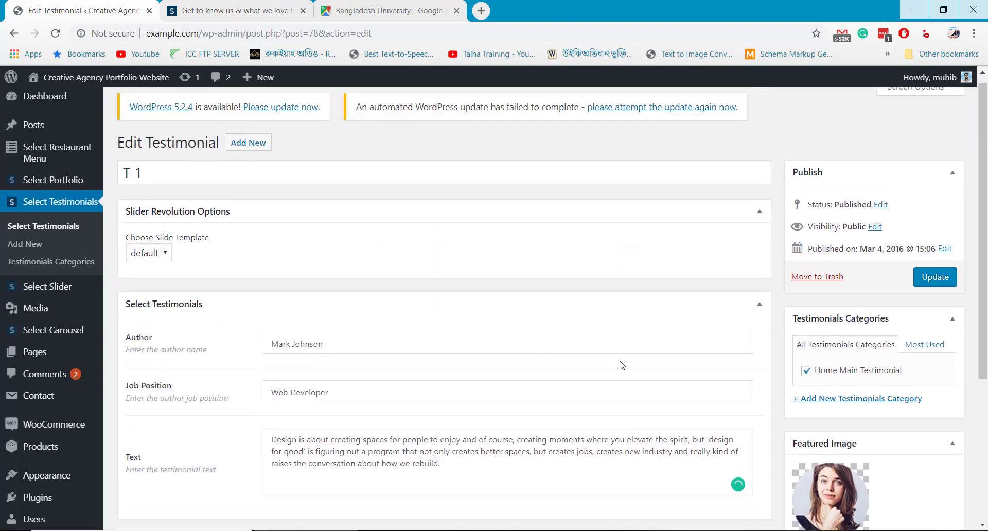
Open the list of Select Portfolio items and examine their titles and categories.
mouse_move(87, 190)
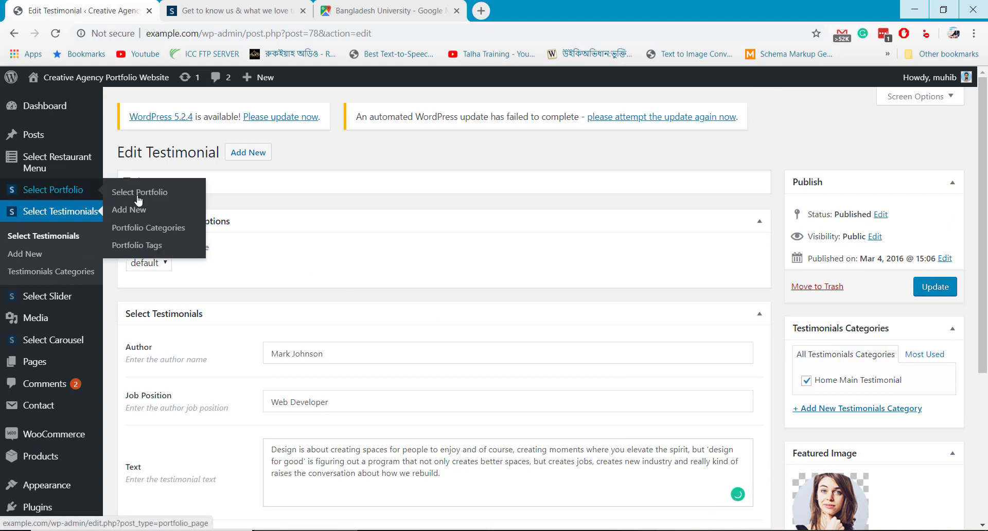
click(140, 192)
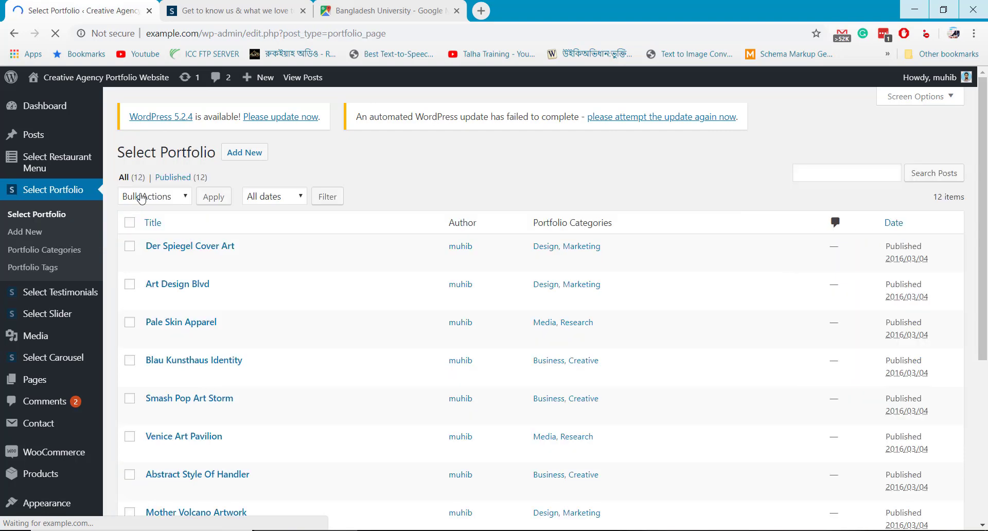
scroll(383, 340, down, 1)
scroll(382, 339, down, 5)
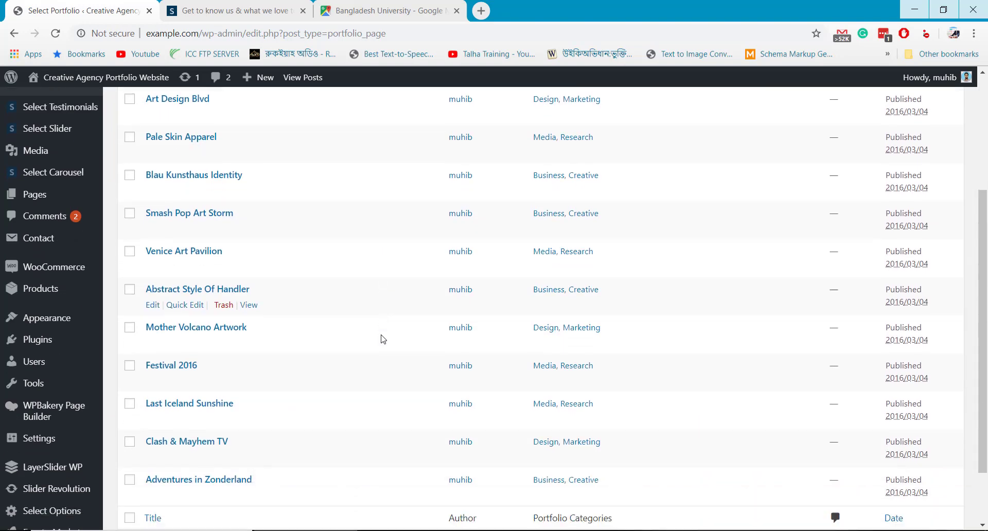
scroll(382, 339, up, 5)
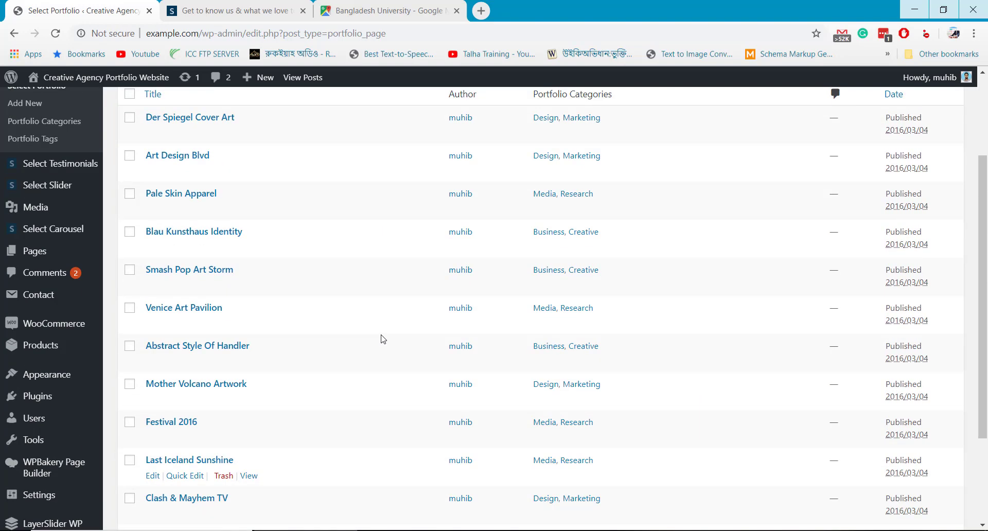
Open the Der Spiegel Cover Art portfolio item for editing and examine its content, featured image, portfolio images, general, title and SEO settings.
click(153, 263)
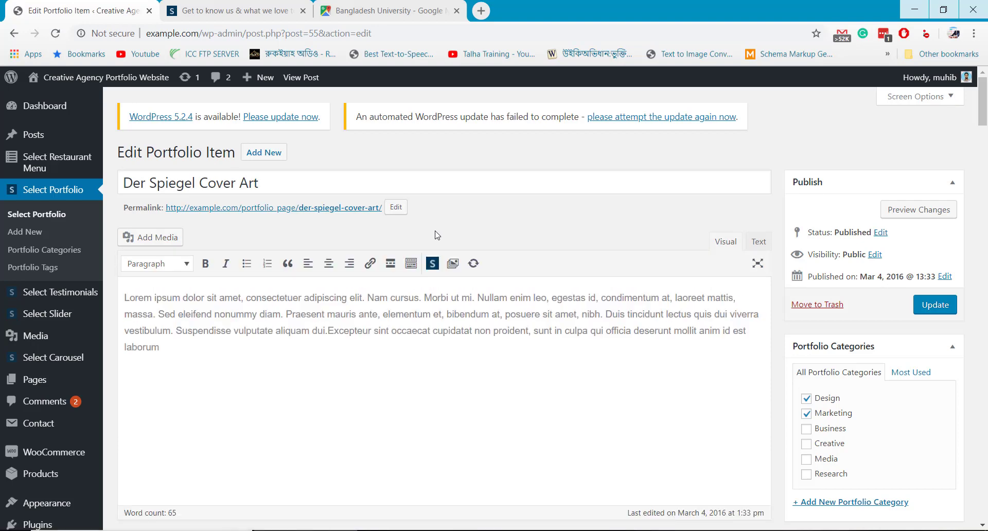
scroll(546, 278, down, 10)
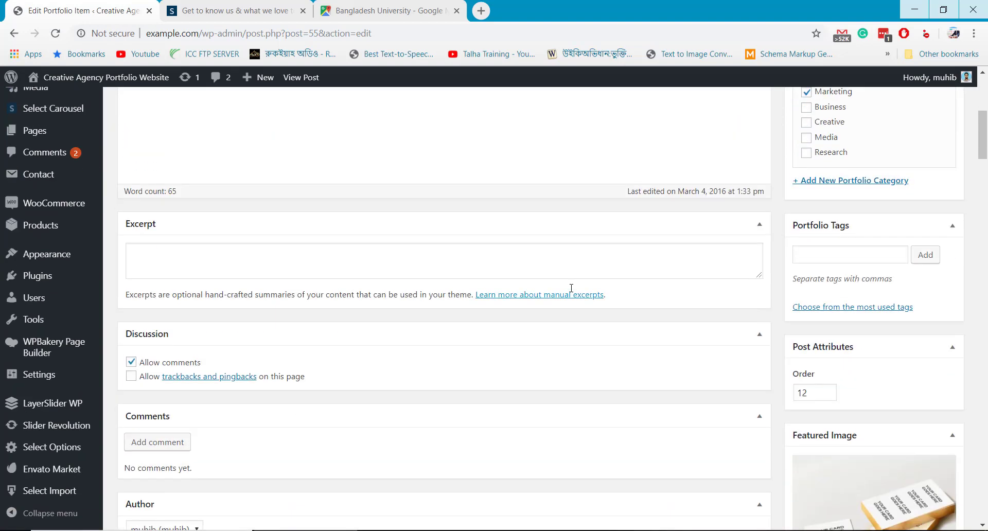
scroll(618, 334, down, 1)
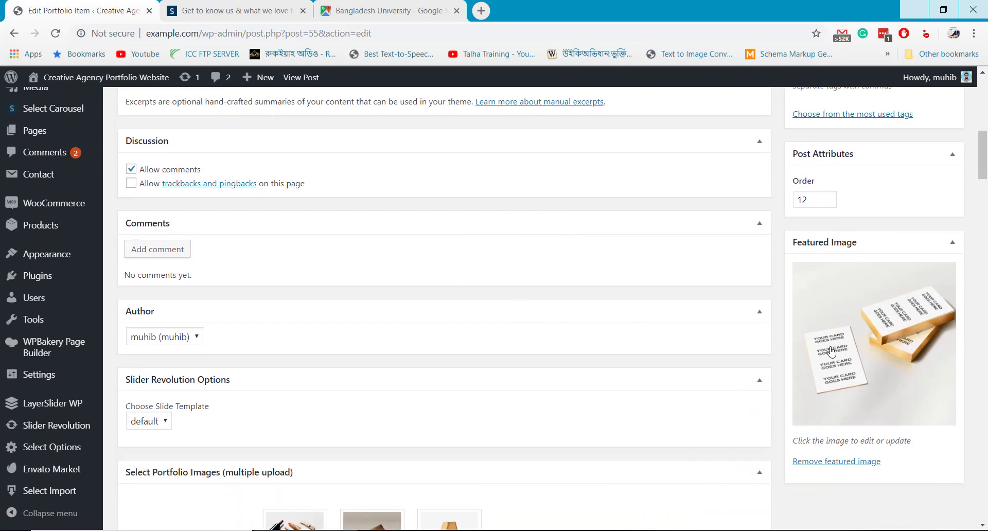
scroll(512, 386, down, 3)
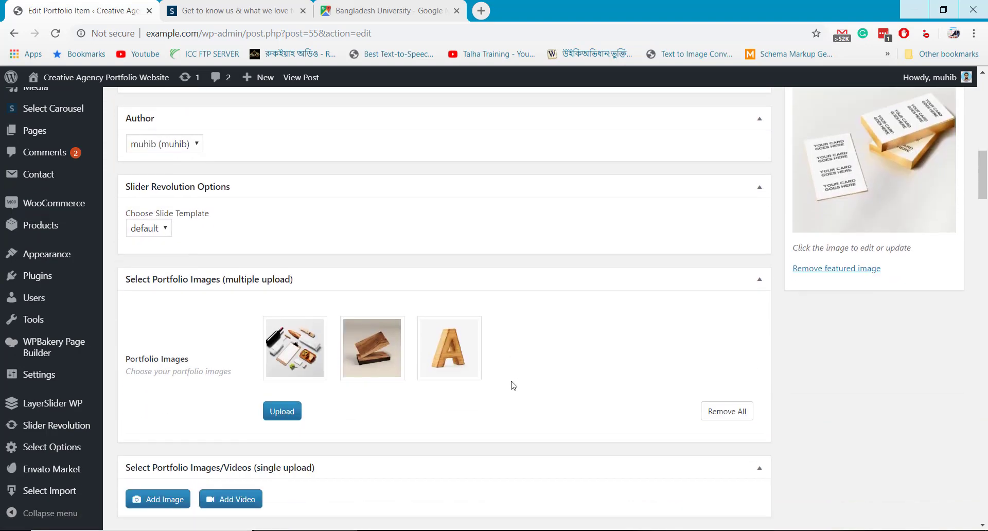
scroll(453, 370, down, 2)
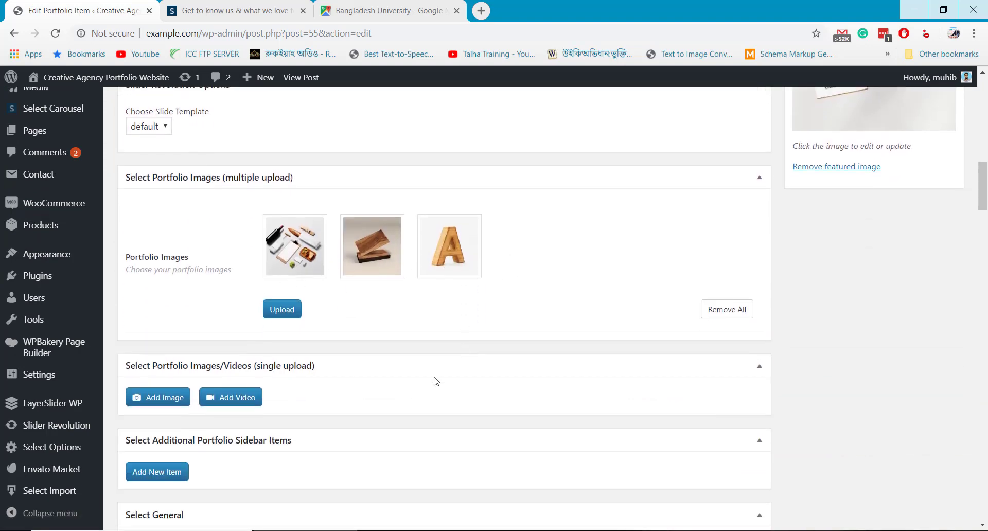
scroll(273, 369, down, 3)
scroll(190, 378, down, 7)
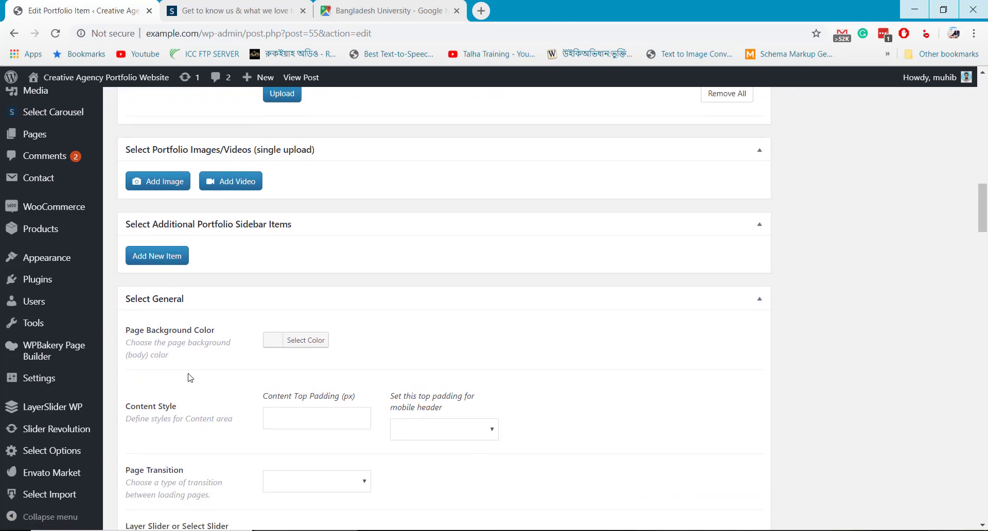
scroll(189, 373, down, 13)
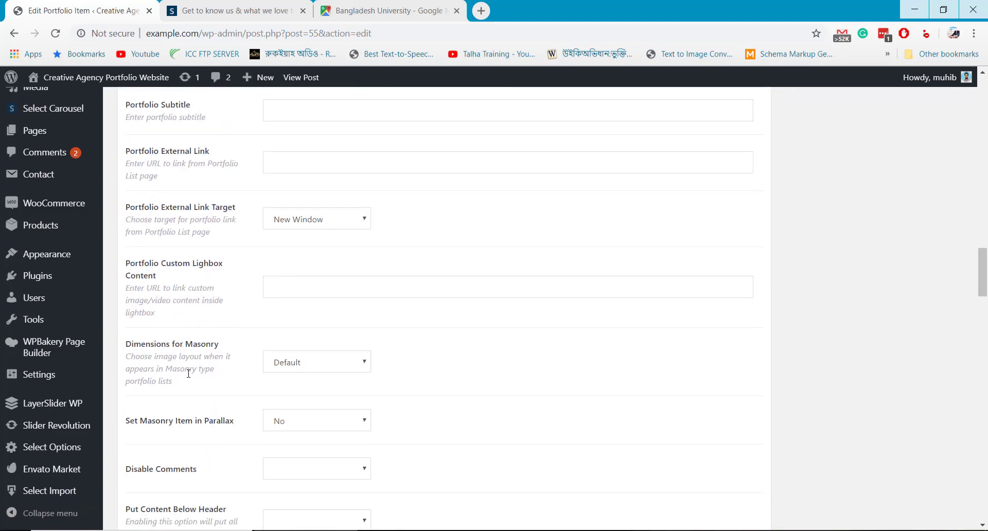
scroll(189, 375, down, 13)
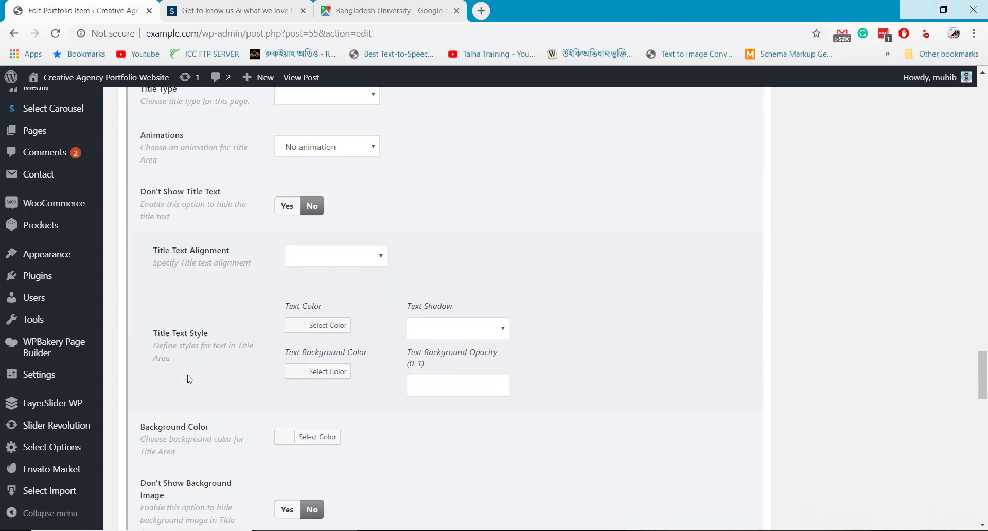
scroll(189, 376, down, 9)
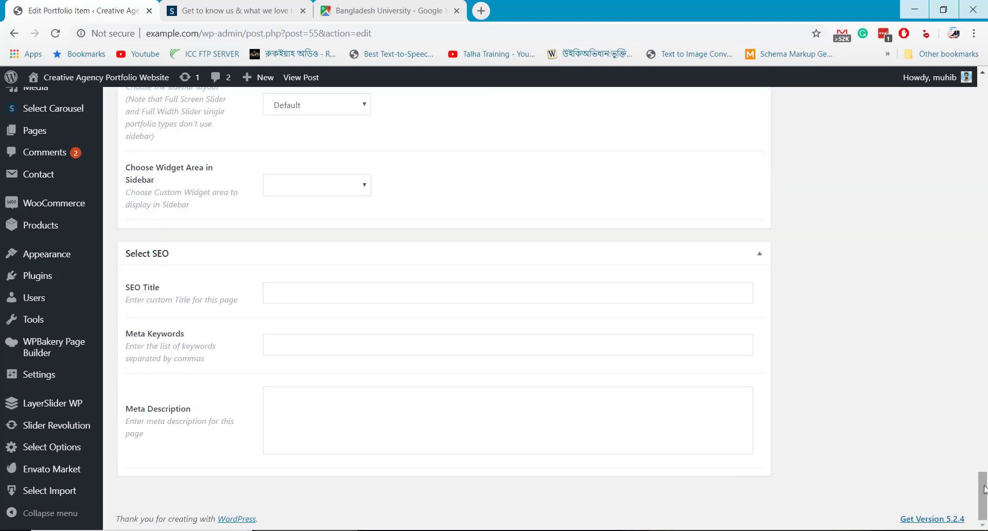
drag(982, 495, 981, 101)
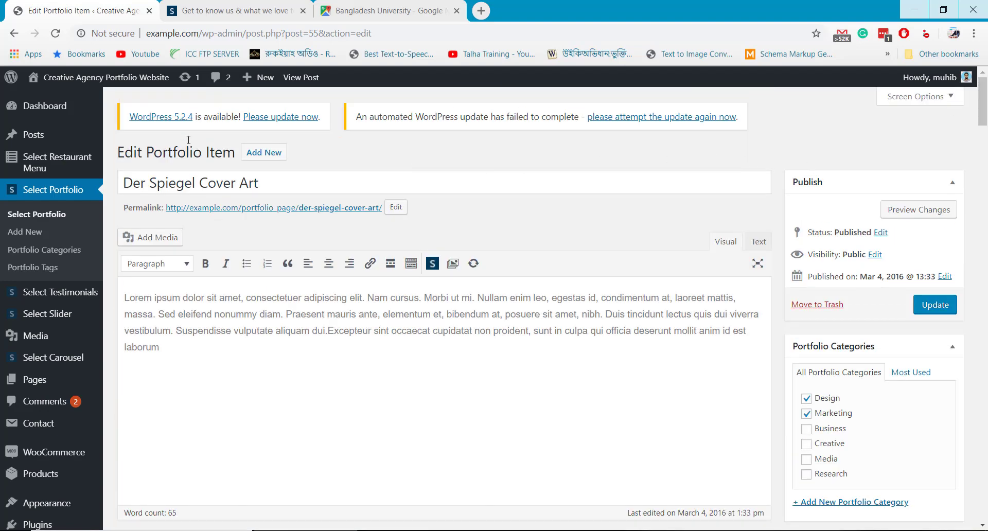
Visit the live site's home page from the admin area and close the About page and Google Maps tabs.
mouse_move(77, 77)
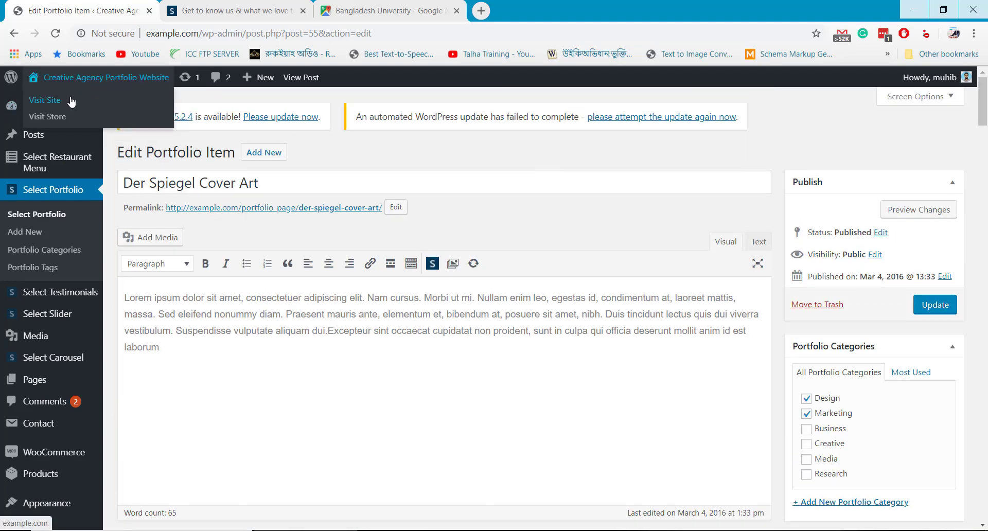
click(303, 10)
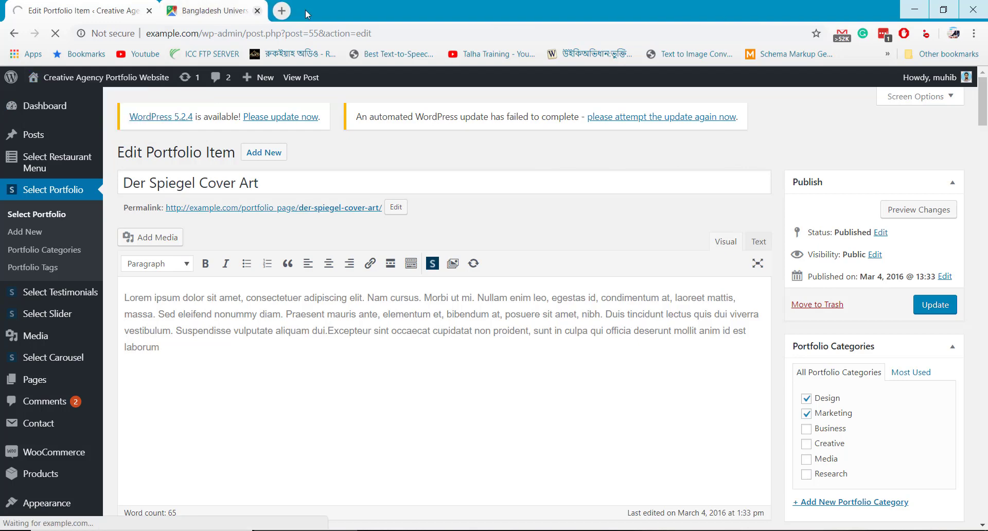
click(263, 11)
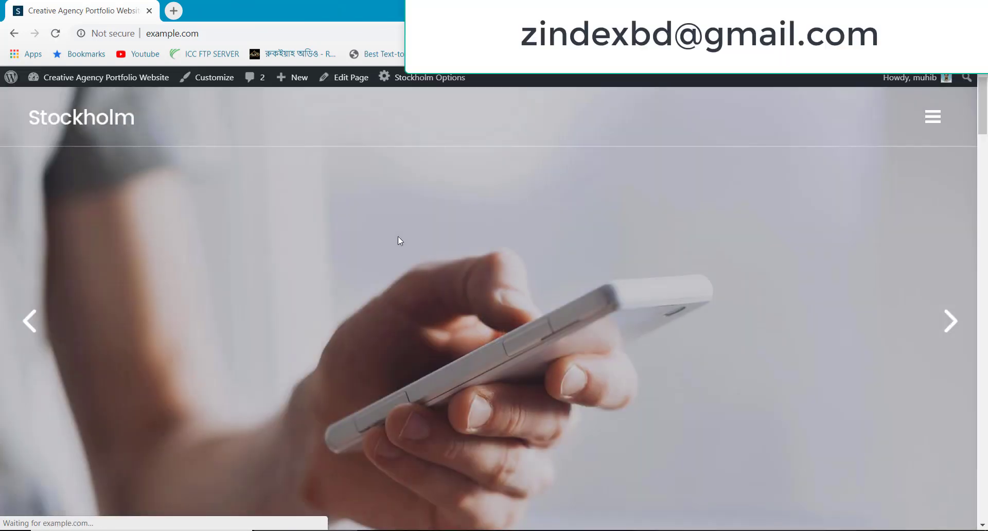
Examine the home page down to its portfolio grid and open the Venice Art Pavilion item.
scroll(296, 276, down, 10)
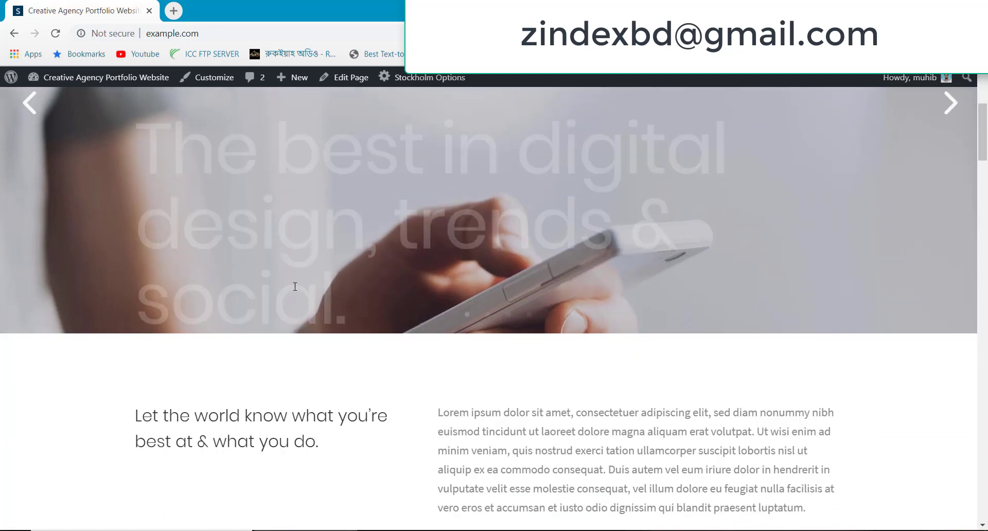
scroll(296, 291, down, 3)
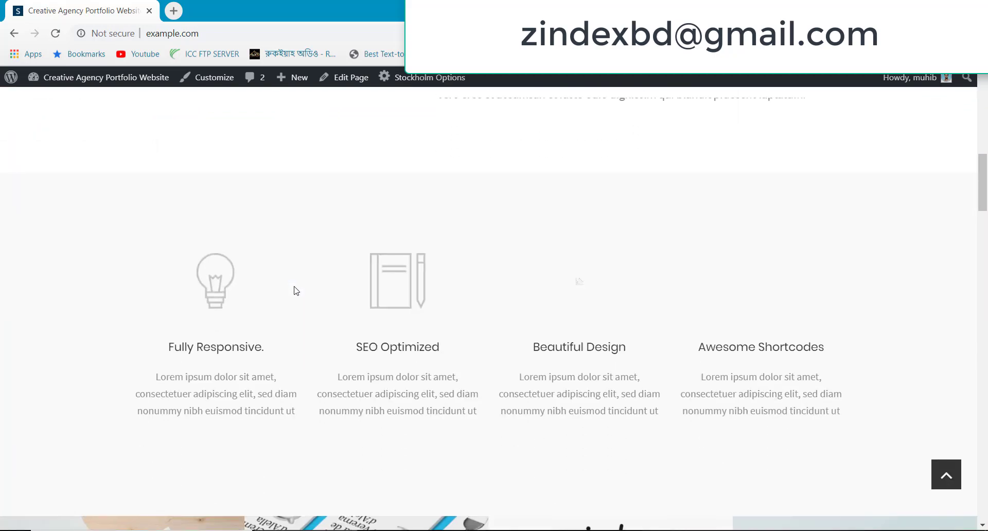
scroll(296, 291, down, 2)
scroll(297, 291, down, 4)
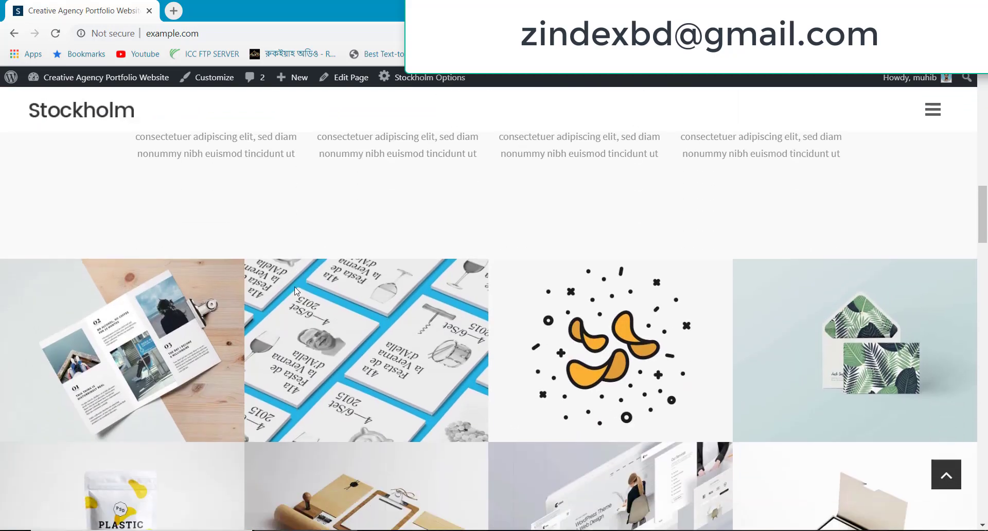
scroll(295, 292, down, 3)
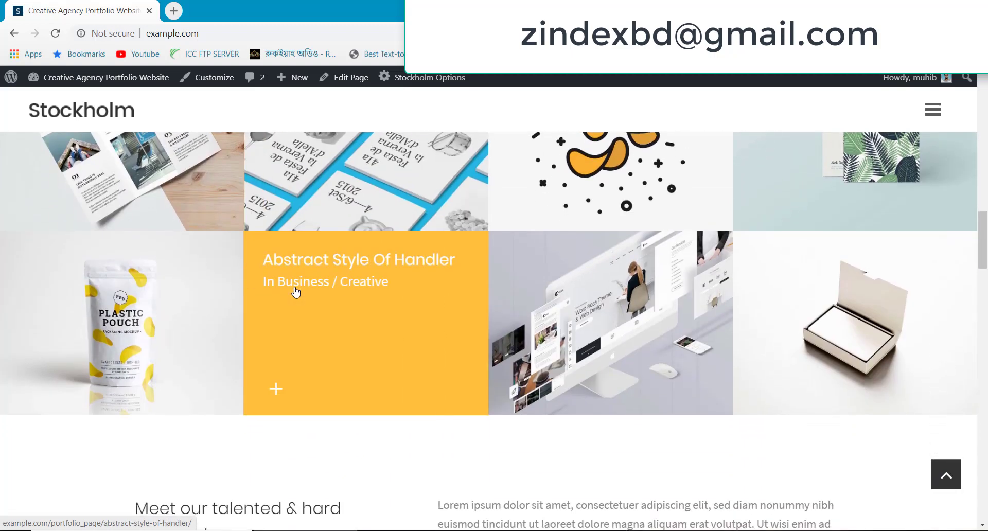
scroll(296, 288, up, 3)
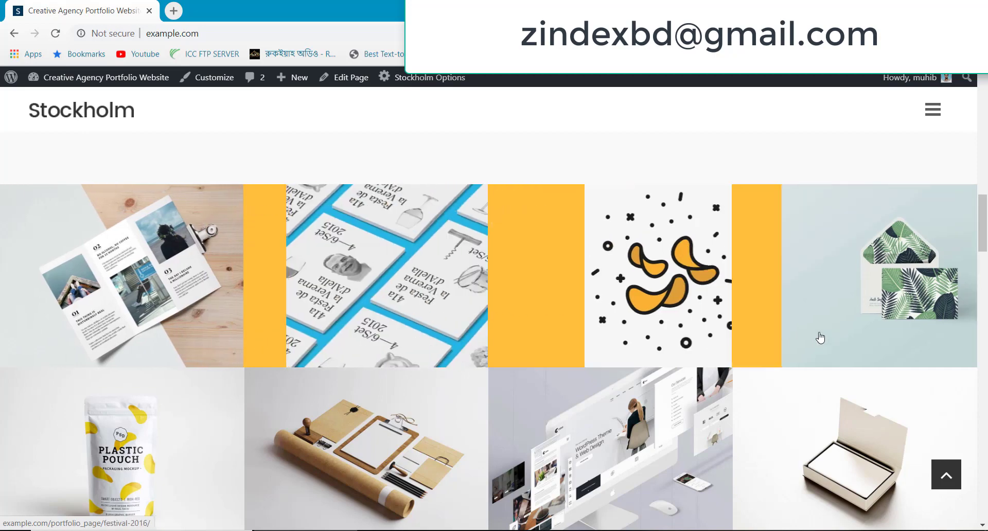
scroll(818, 337, down, 3)
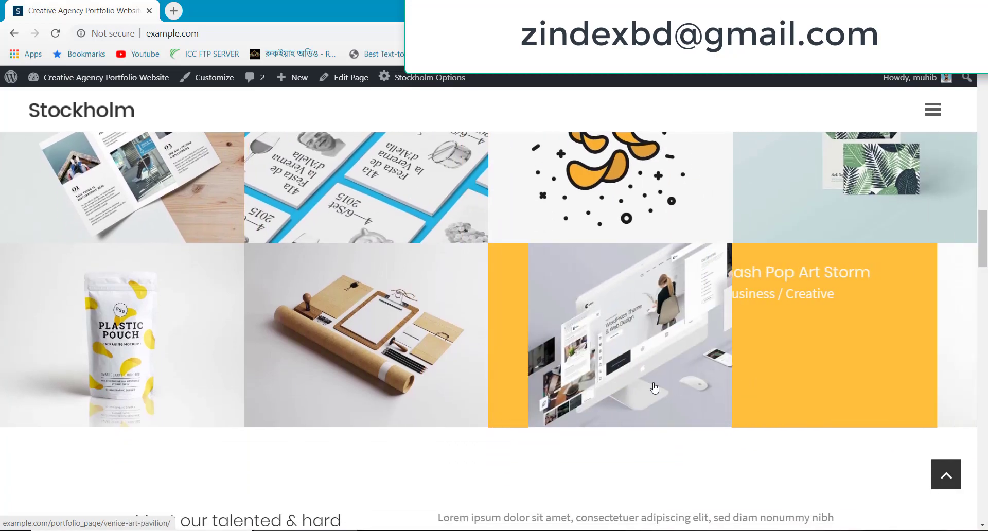
click(521, 406)
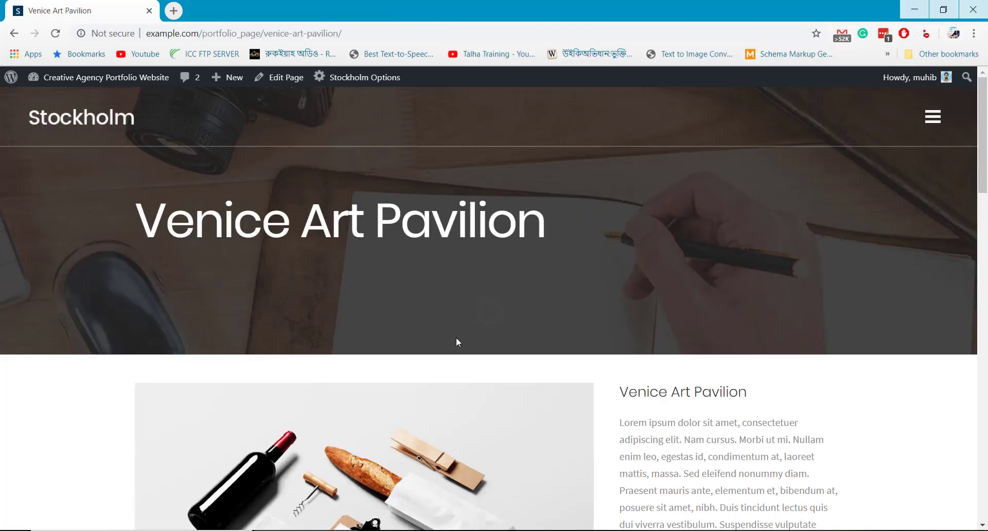
Examine the Venice Art Pavilion page's gallery images, description, date, category and footer, and return to the site's home page.
scroll(456, 342, down, 5)
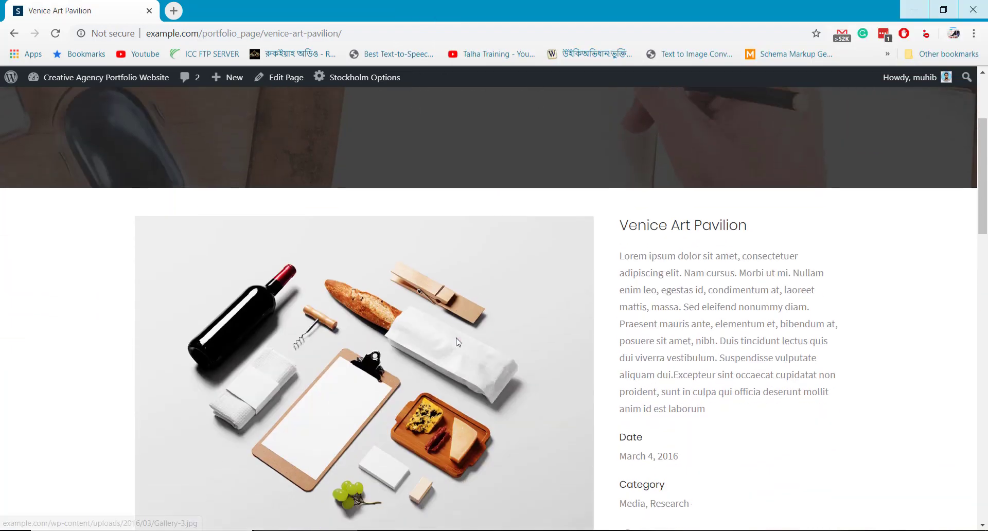
scroll(457, 342, down, 10)
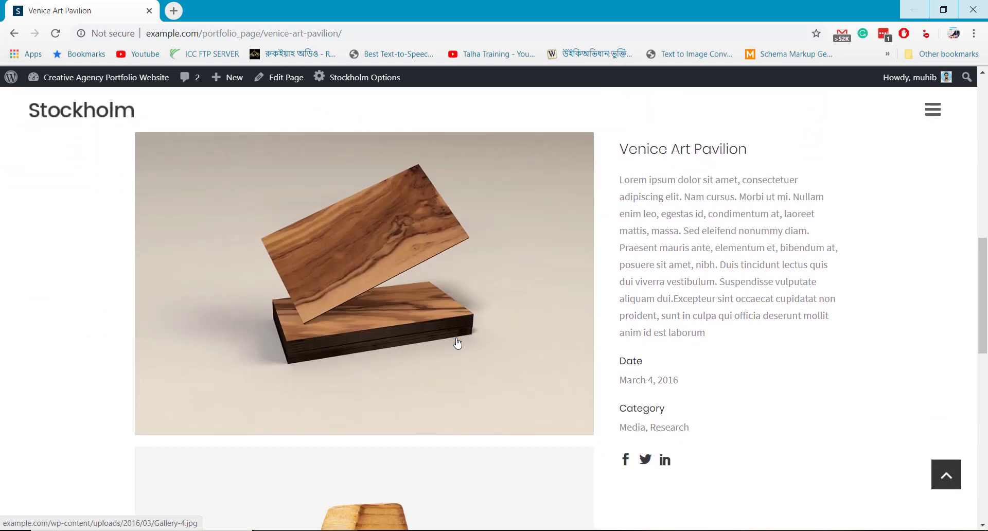
scroll(457, 343, down, 6)
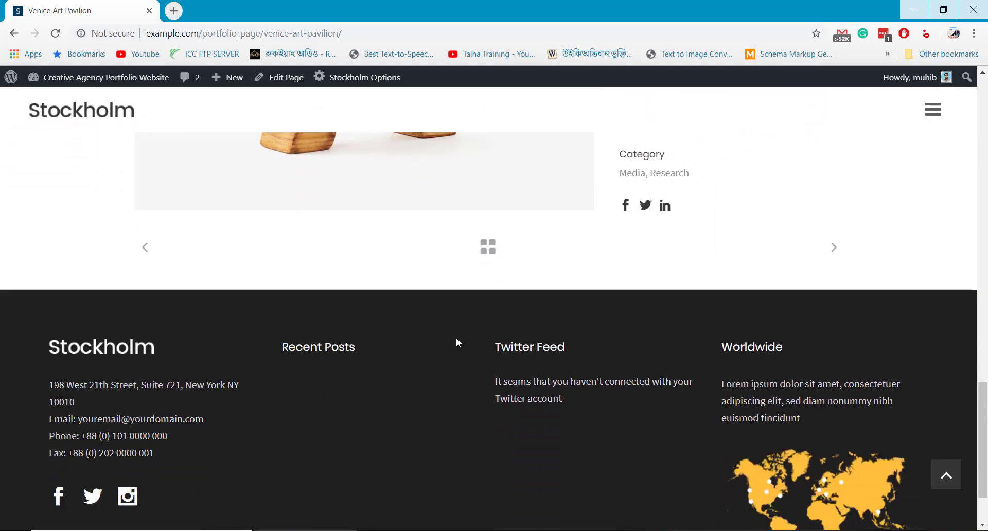
scroll(599, 272, up, 15)
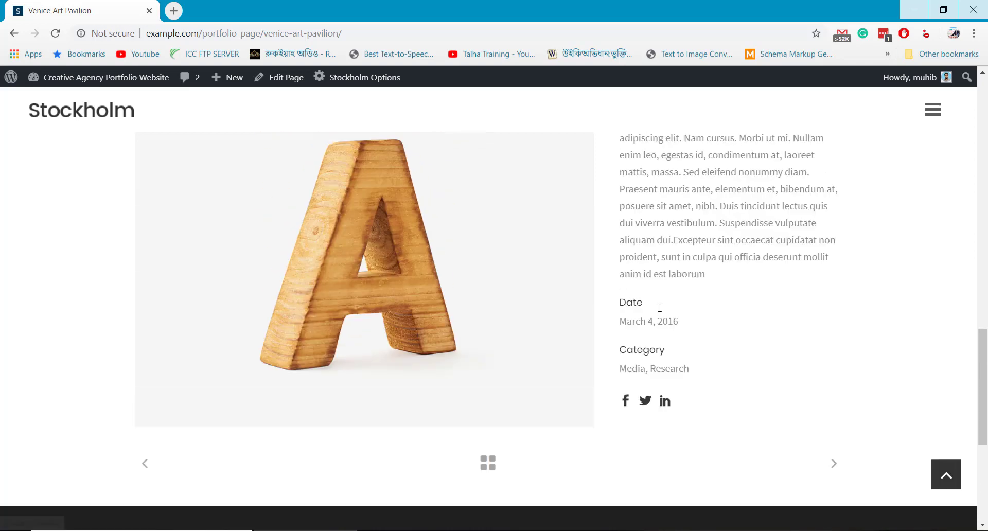
scroll(773, 326, up, 5)
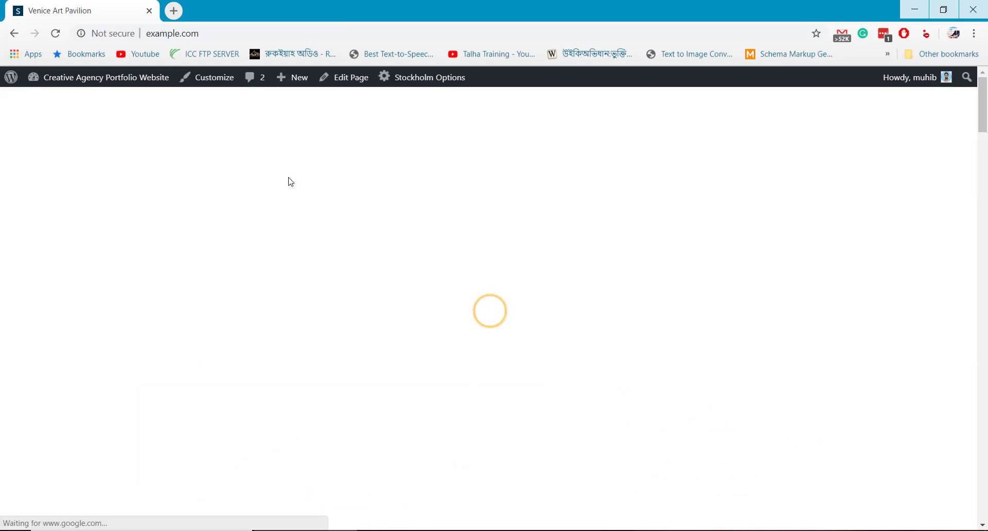
Examine the whole home page from the slider through the feature, portfolio, team and service sections to the map and footer.
scroll(325, 217, down, 7)
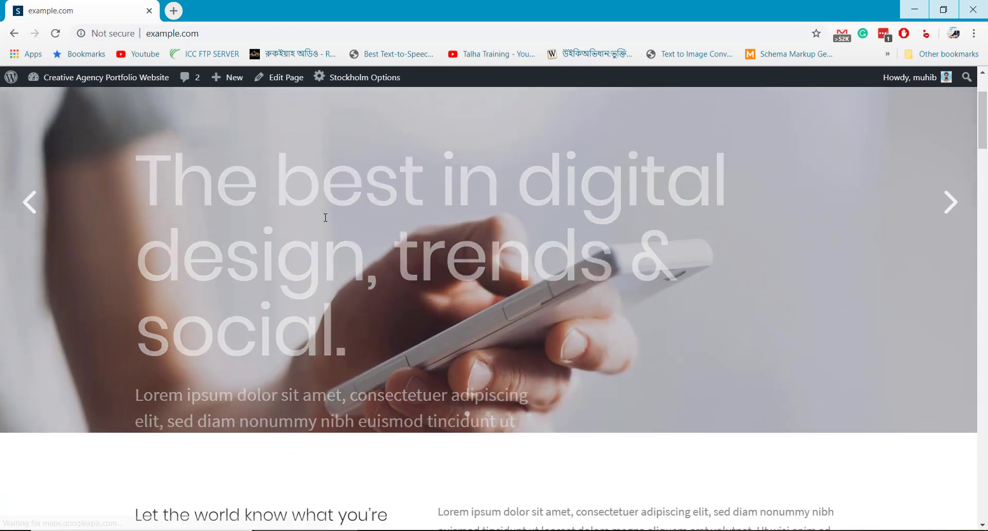
scroll(325, 225, down, 8)
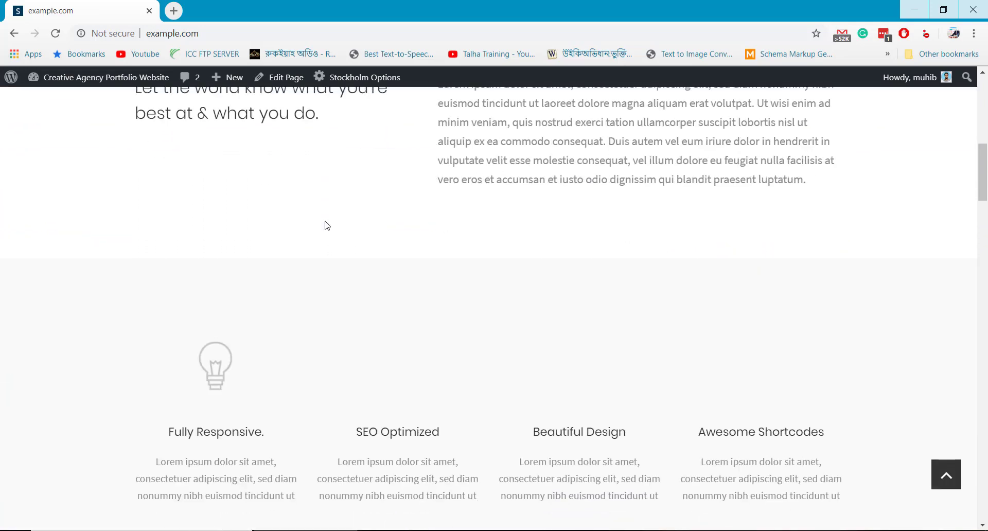
scroll(399, 324, down, 9)
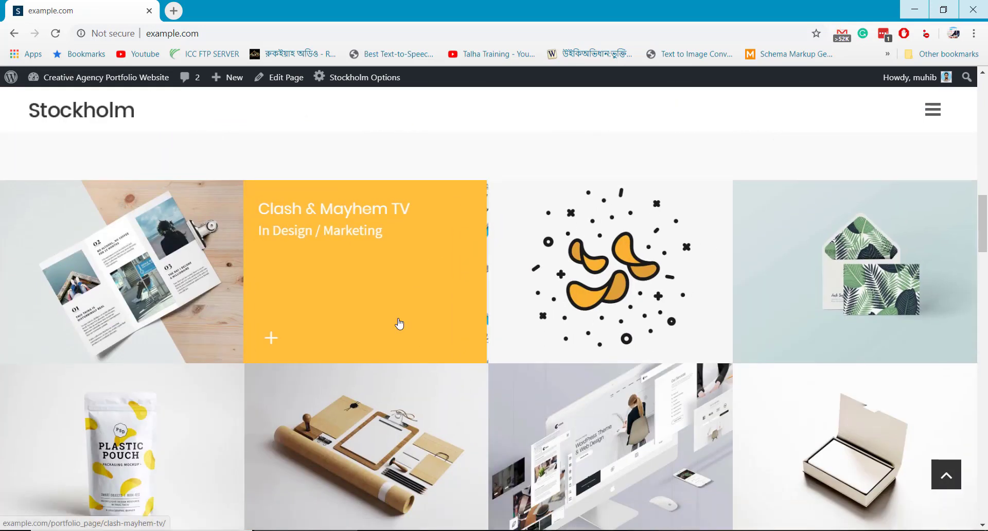
scroll(400, 322, down, 5)
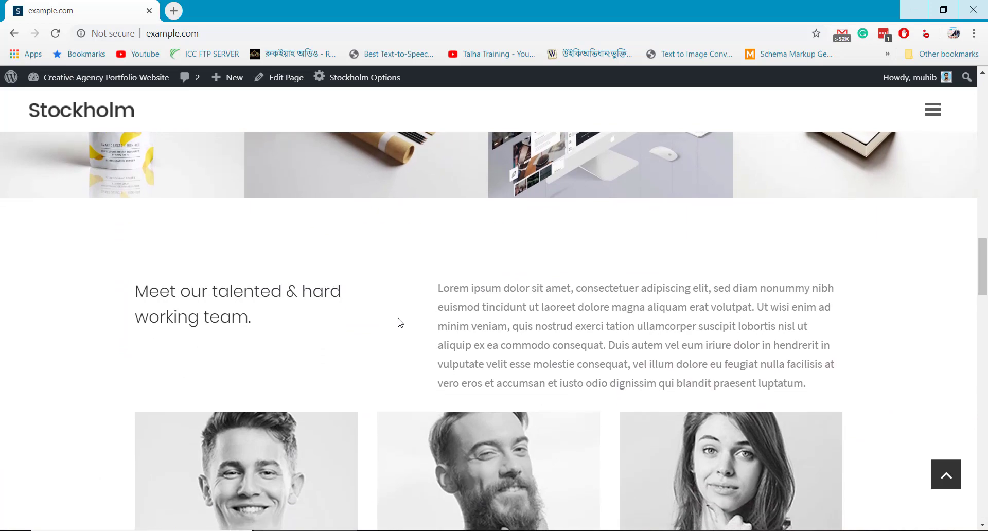
scroll(400, 322, down, 10)
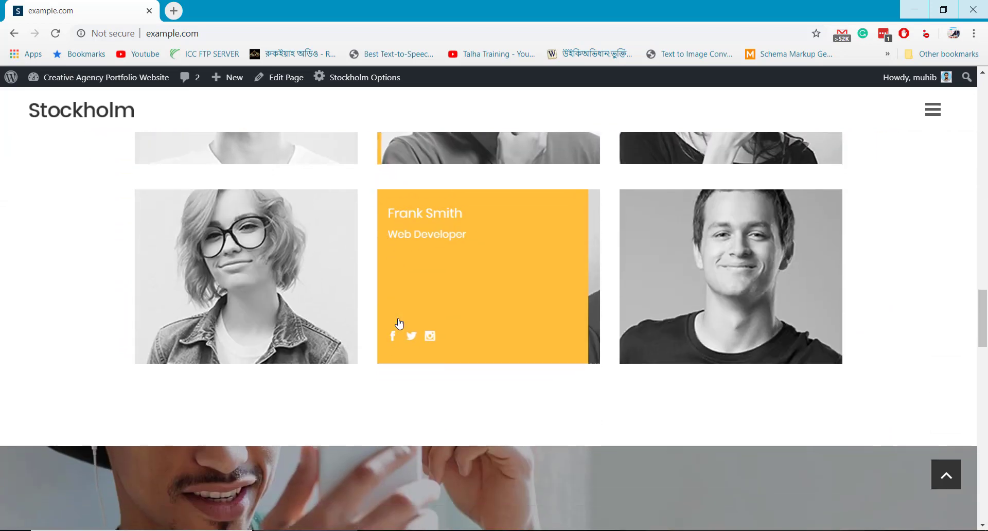
scroll(399, 317, down, 12)
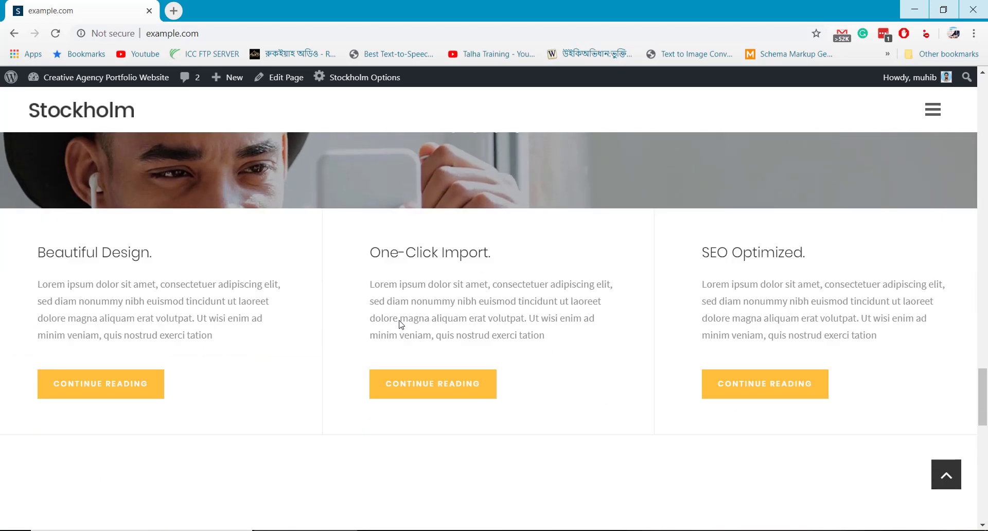
scroll(388, 327, down, 2)
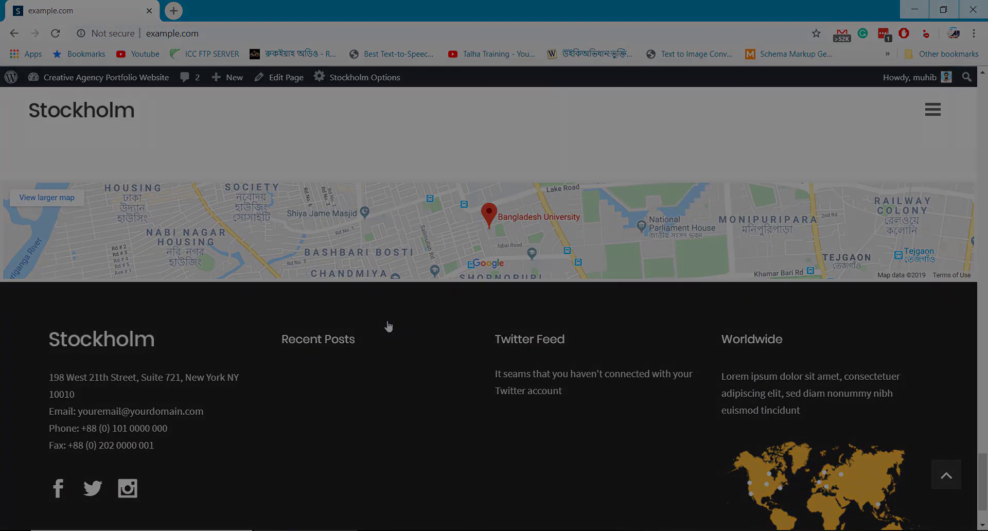